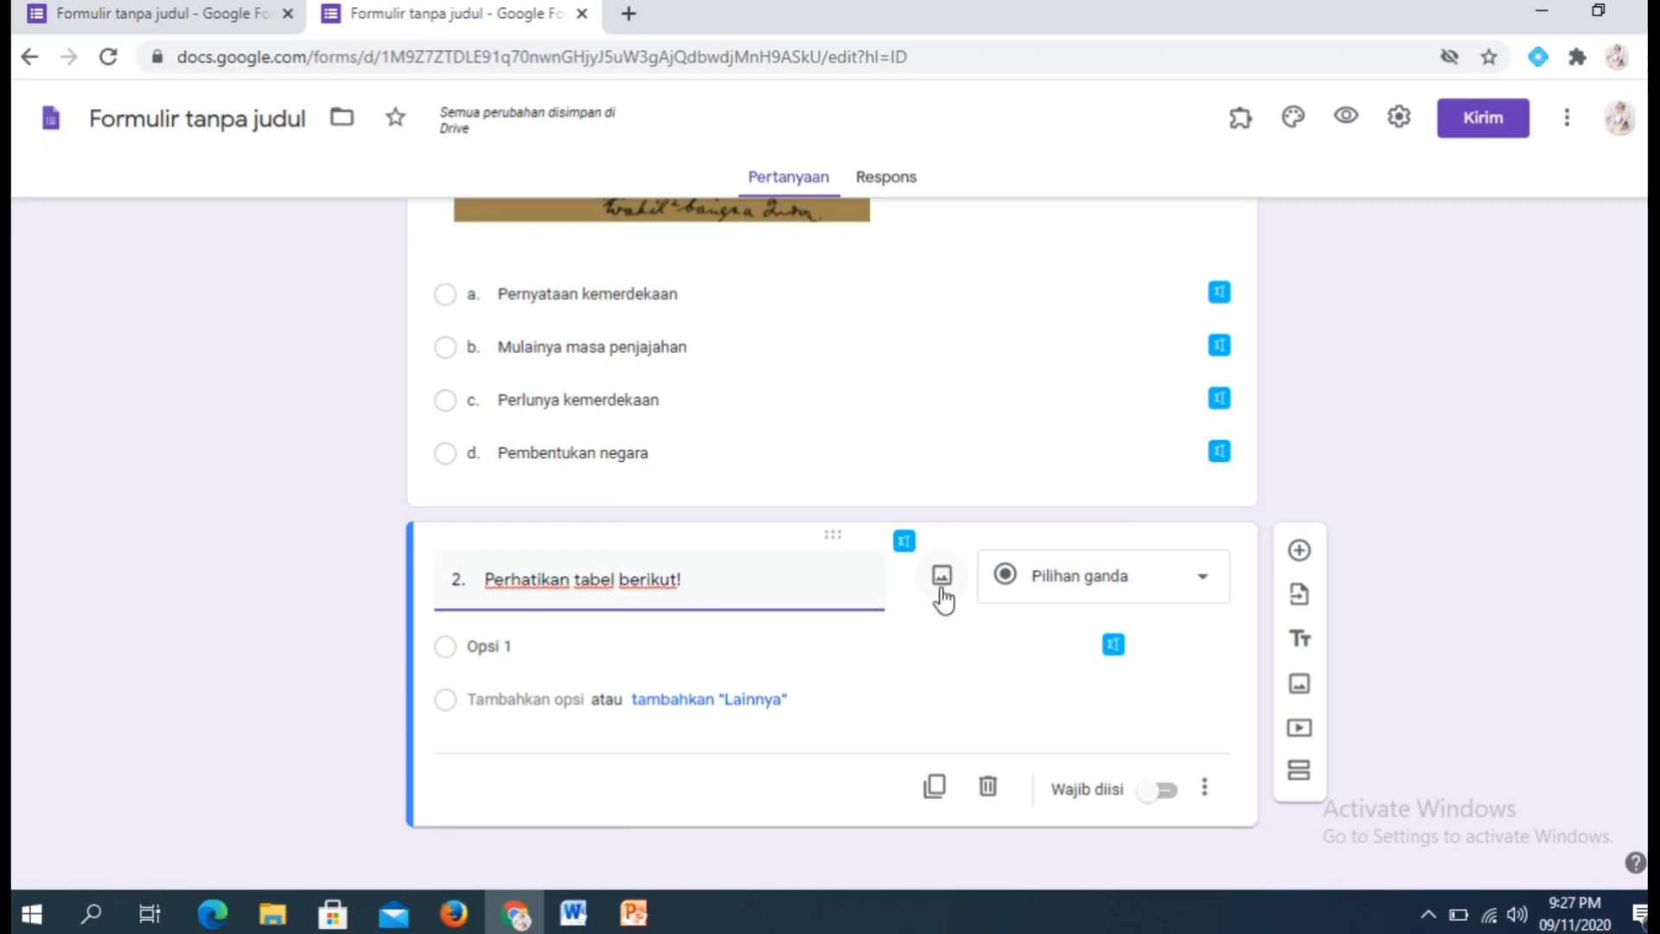
# Insert the picture Capture1 from the Pictures folder into question 2, "Perhatikan tabel berikut!".
pyautogui.click(942, 576)
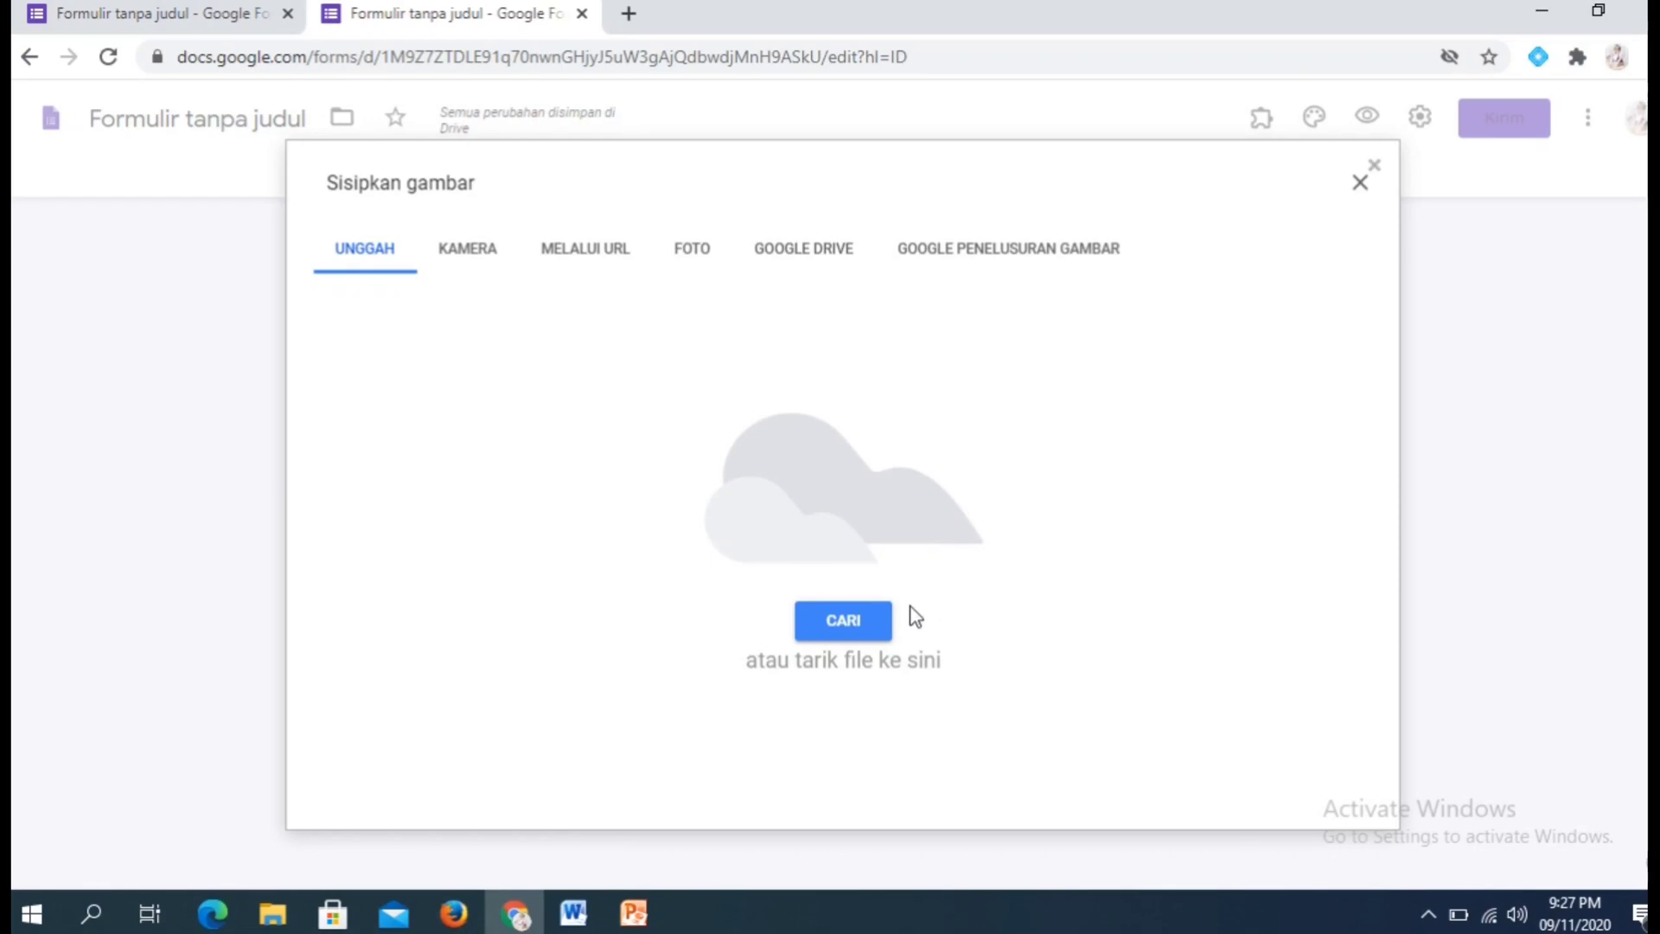
pyautogui.click(845, 624)
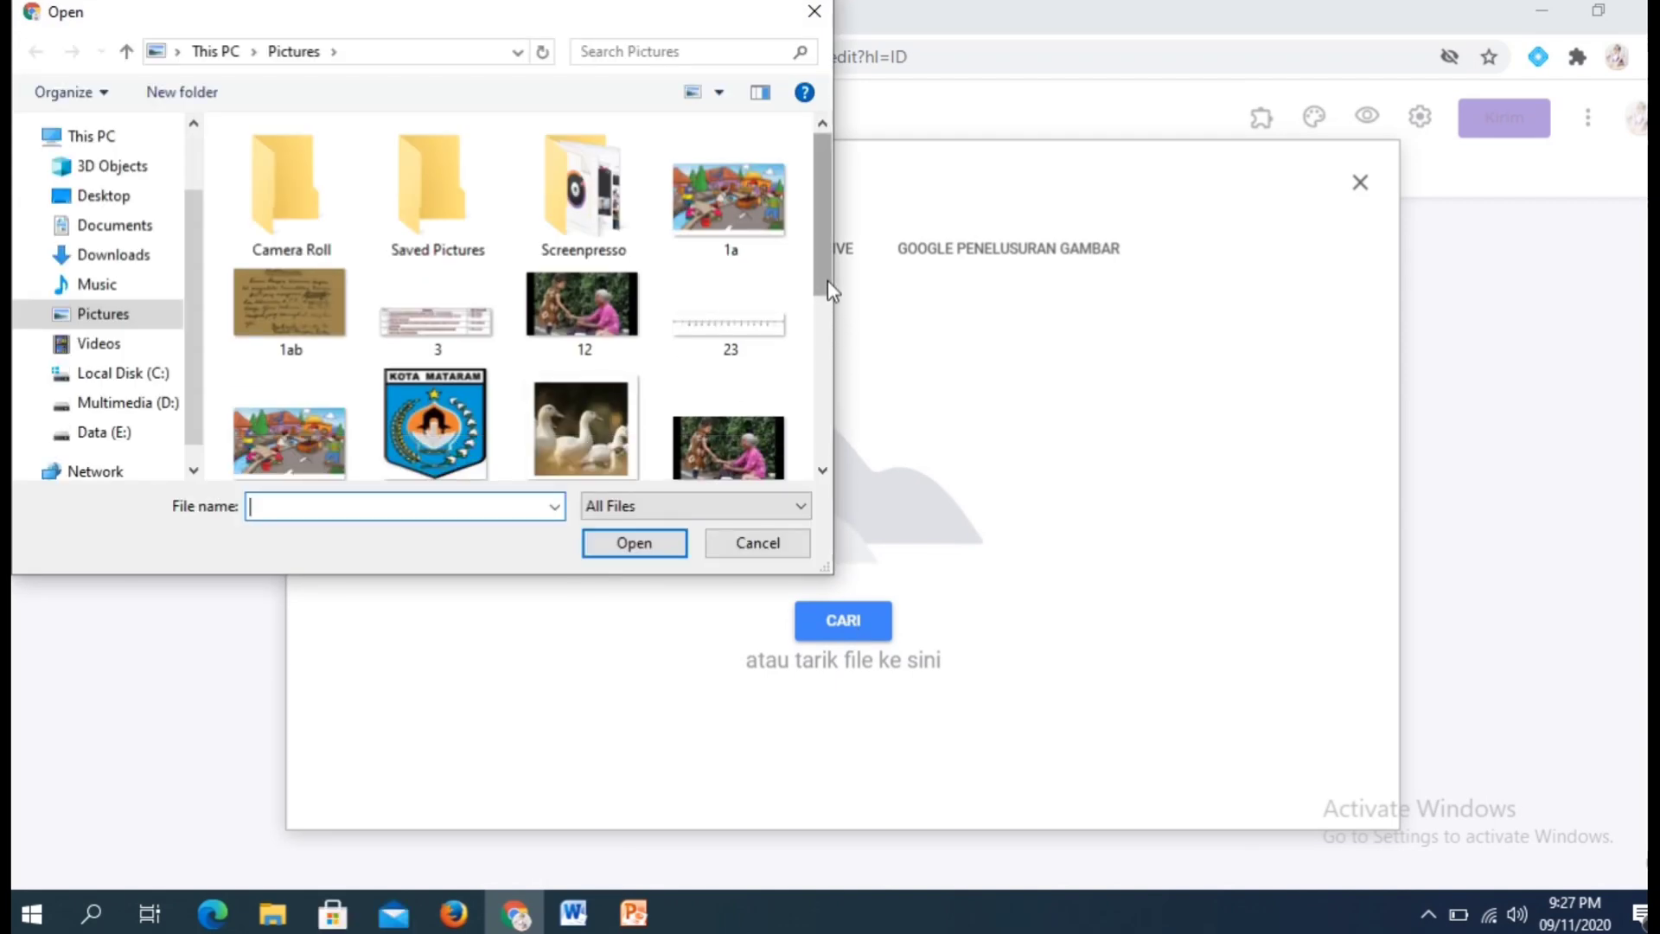
pyautogui.moveTo(828, 285); pyautogui.dragTo(819, 437)
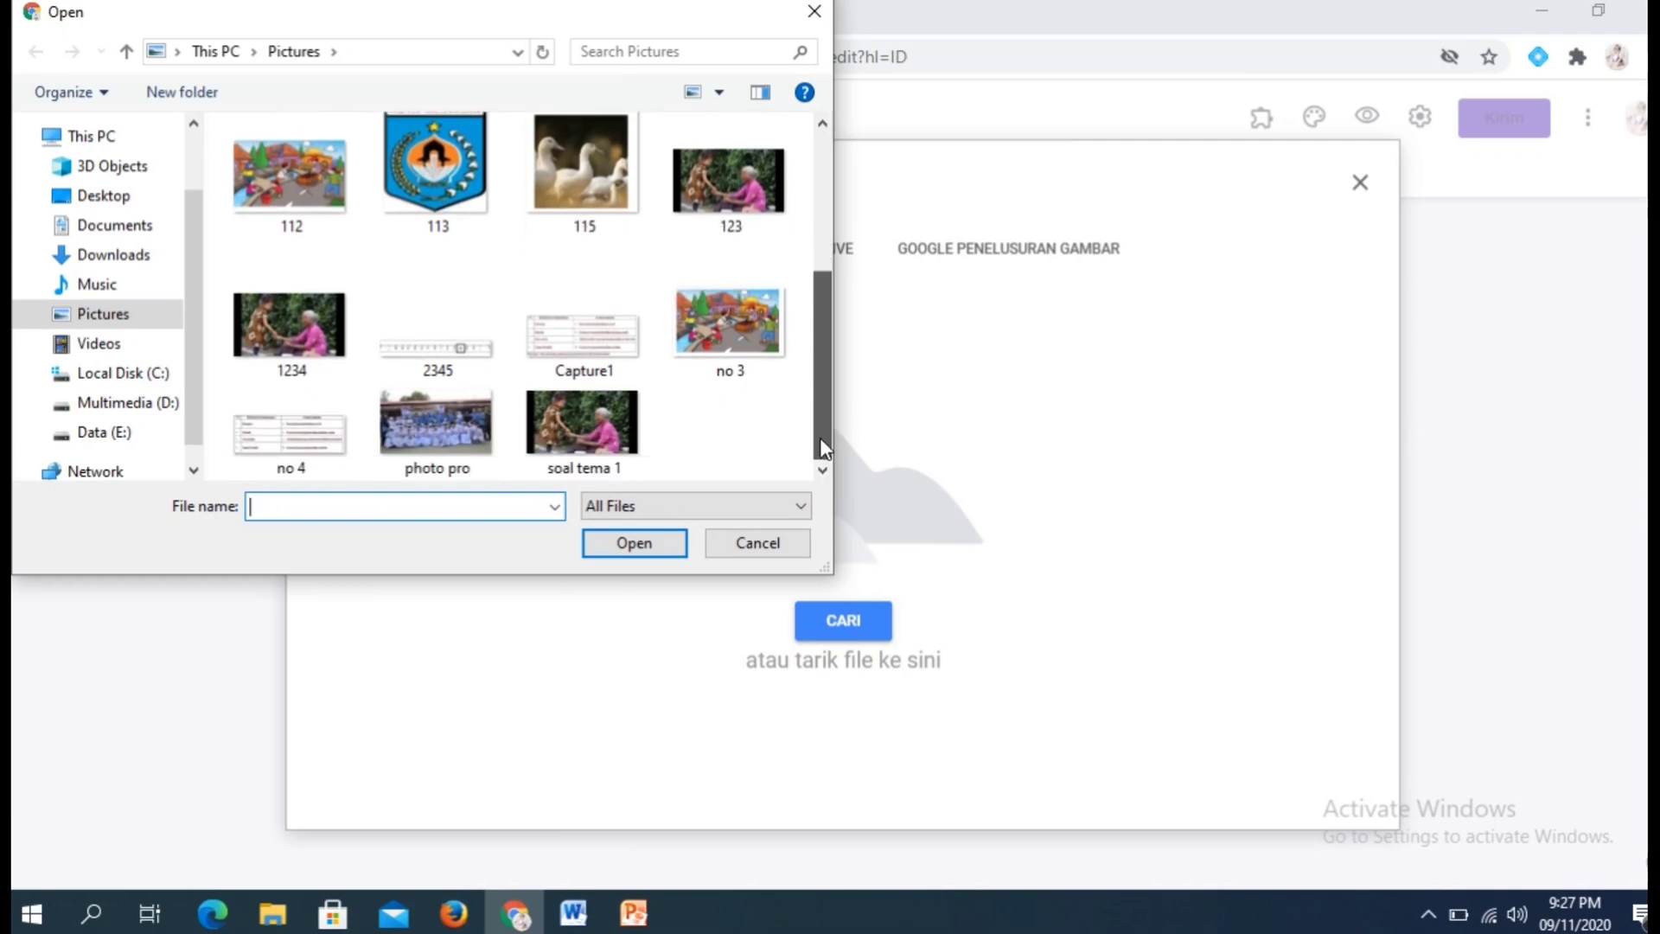
pyautogui.click(596, 350)
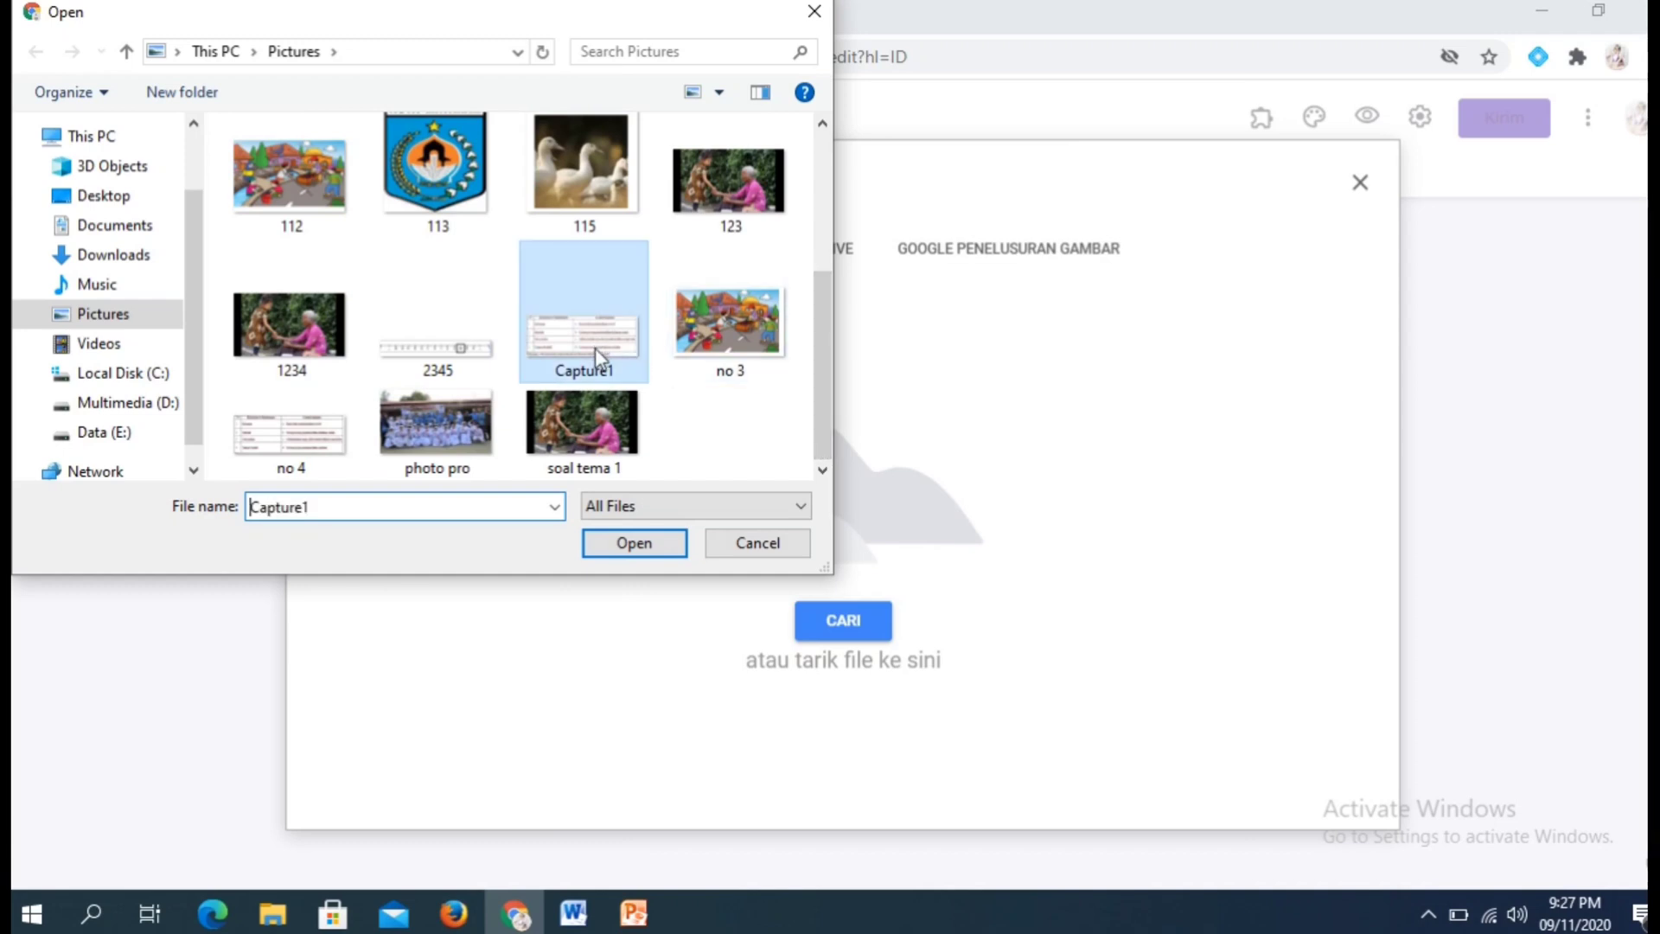
pyautogui.click(652, 546)
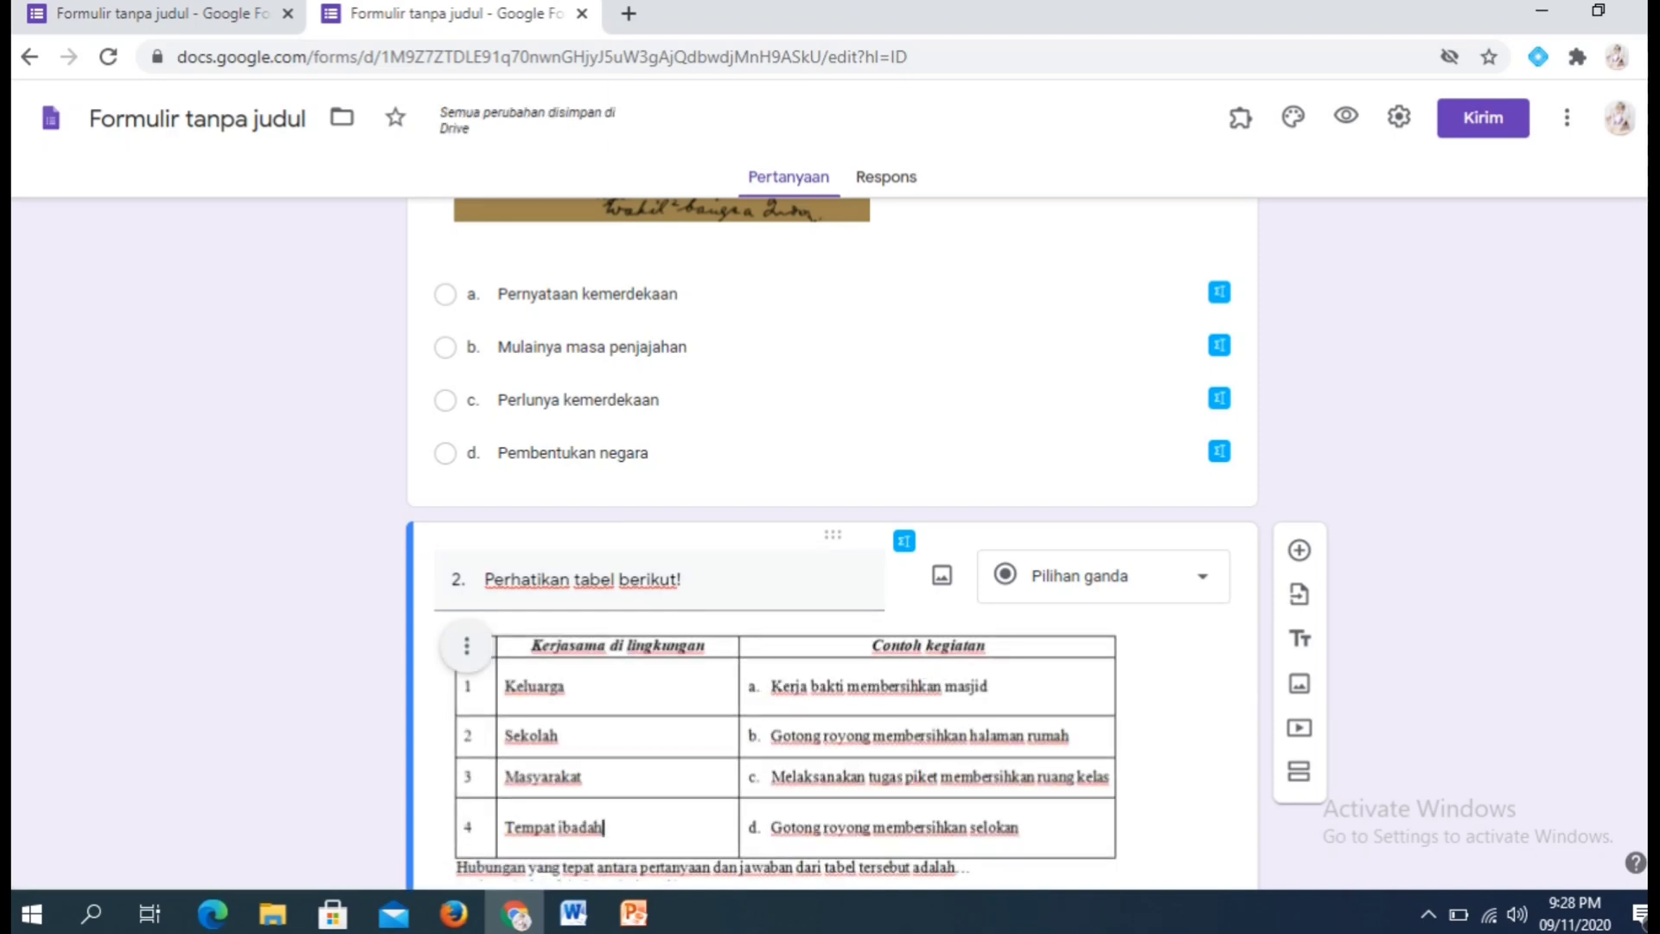
# Shrink the table image in question 2 slightly, keeping its proportions.
pyautogui.moveTo(1648, 566); pyautogui.dragTo(1648, 610)
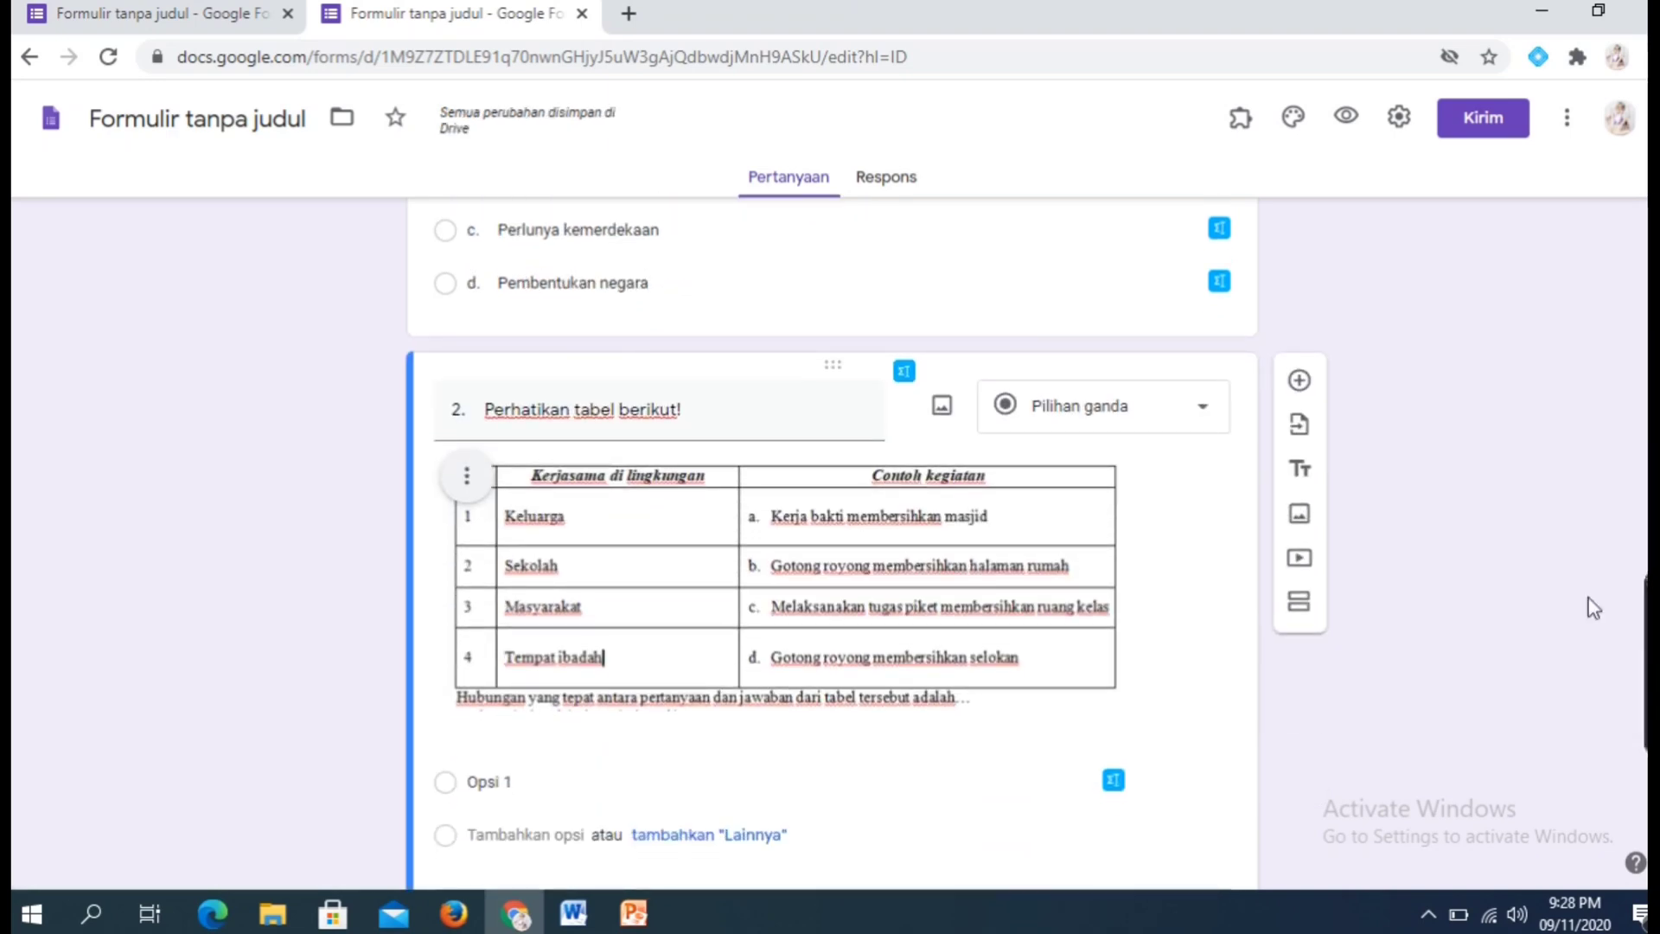
pyautogui.click(982, 642)
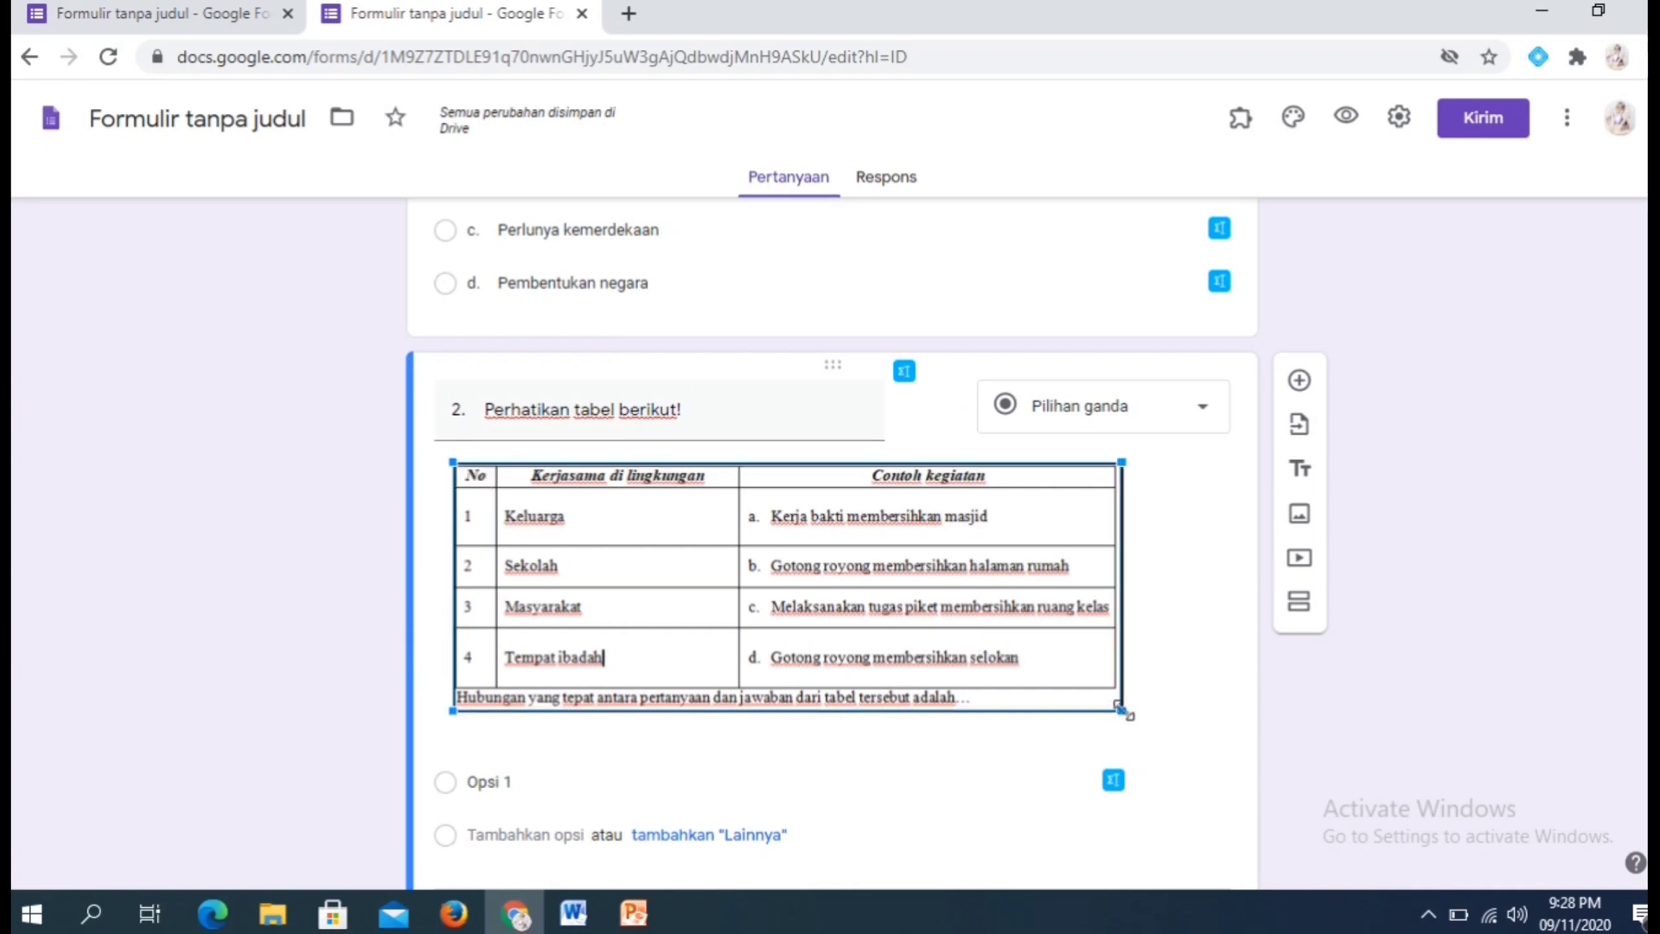
pyautogui.moveTo(1124, 710); pyautogui.dragTo(954, 704)
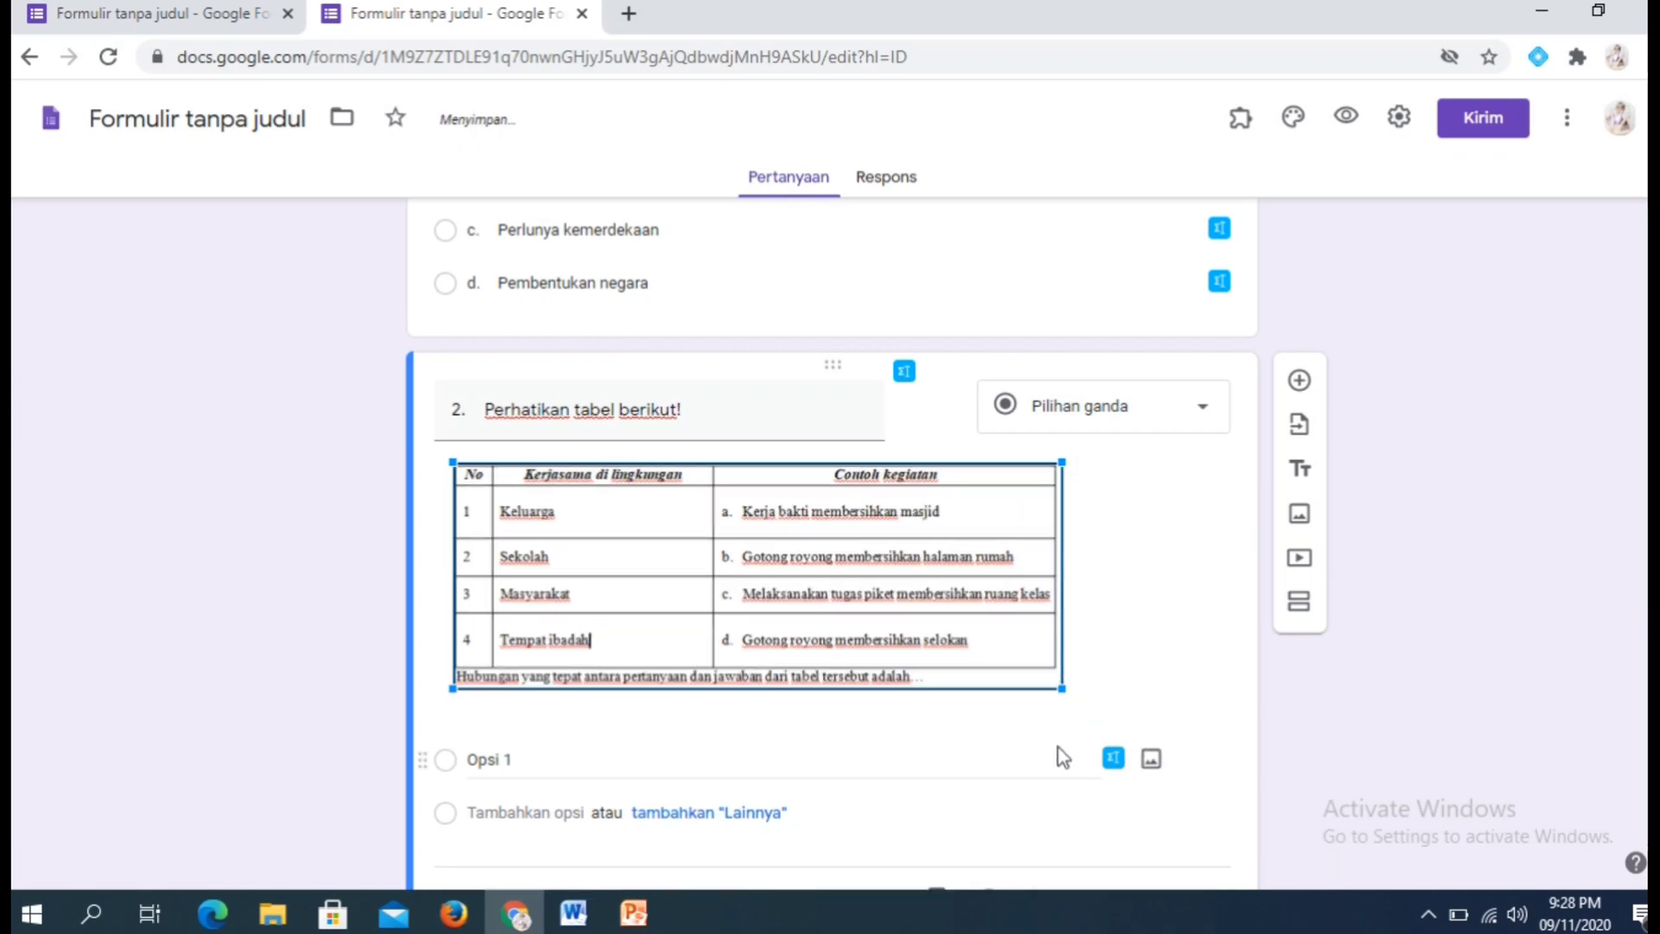
# Copy the four answer choices a–d of question 6 from the Word document tema 2 into question 2's answer options in Google Forms.
pyautogui.click(633, 767)
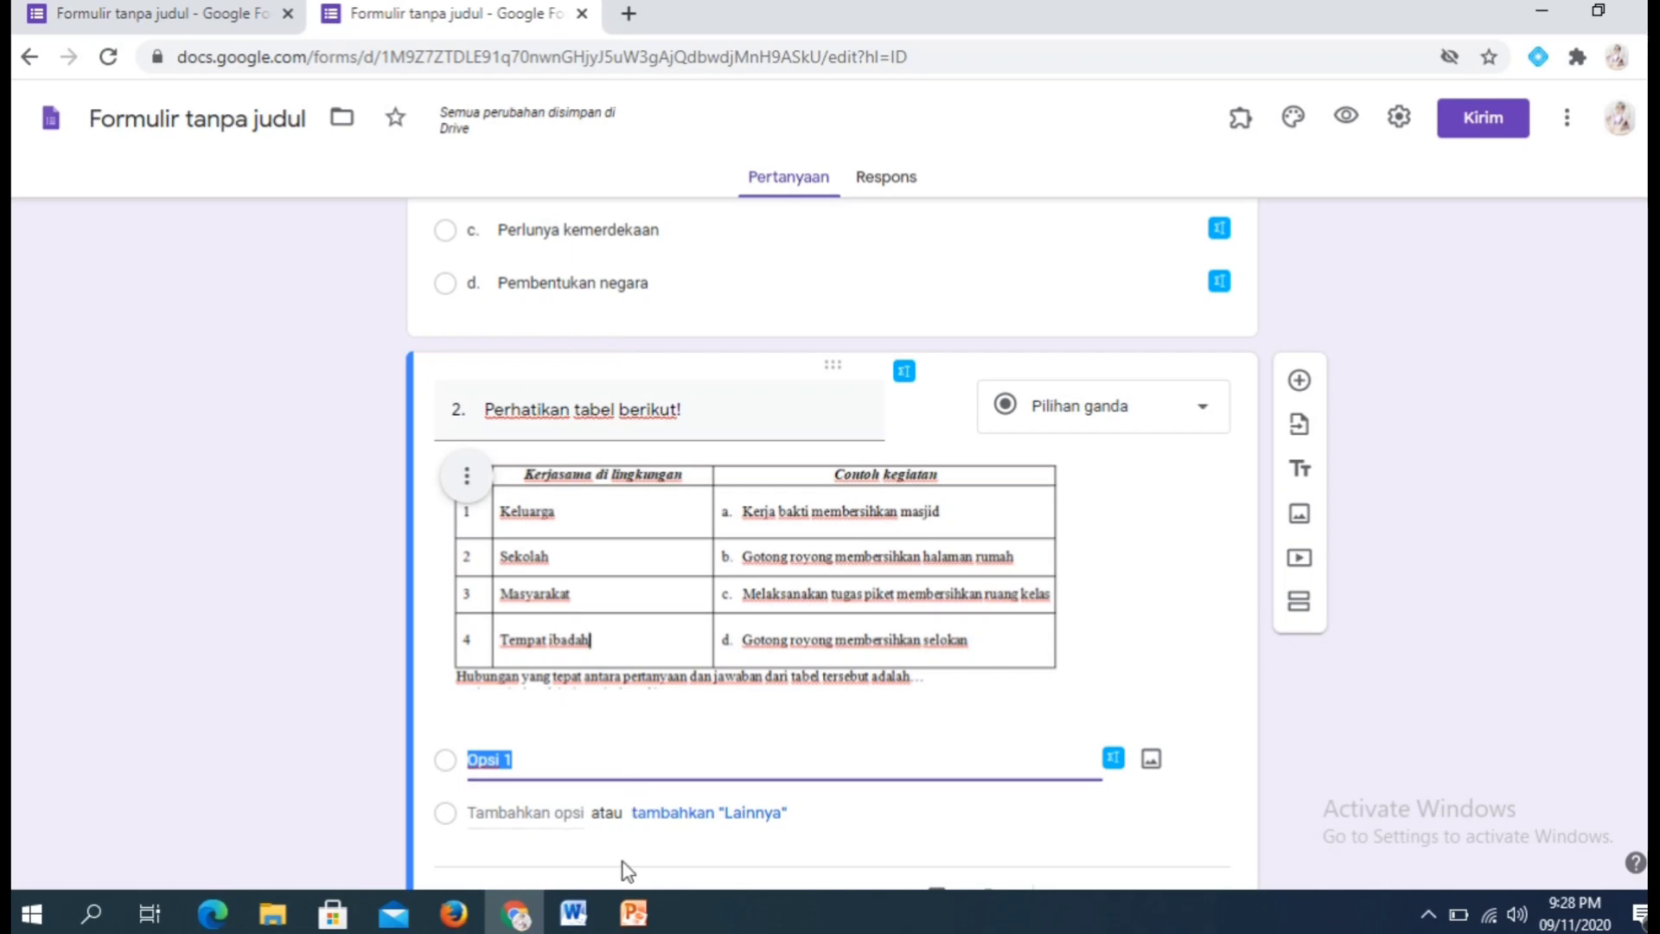
pyautogui.click(575, 916)
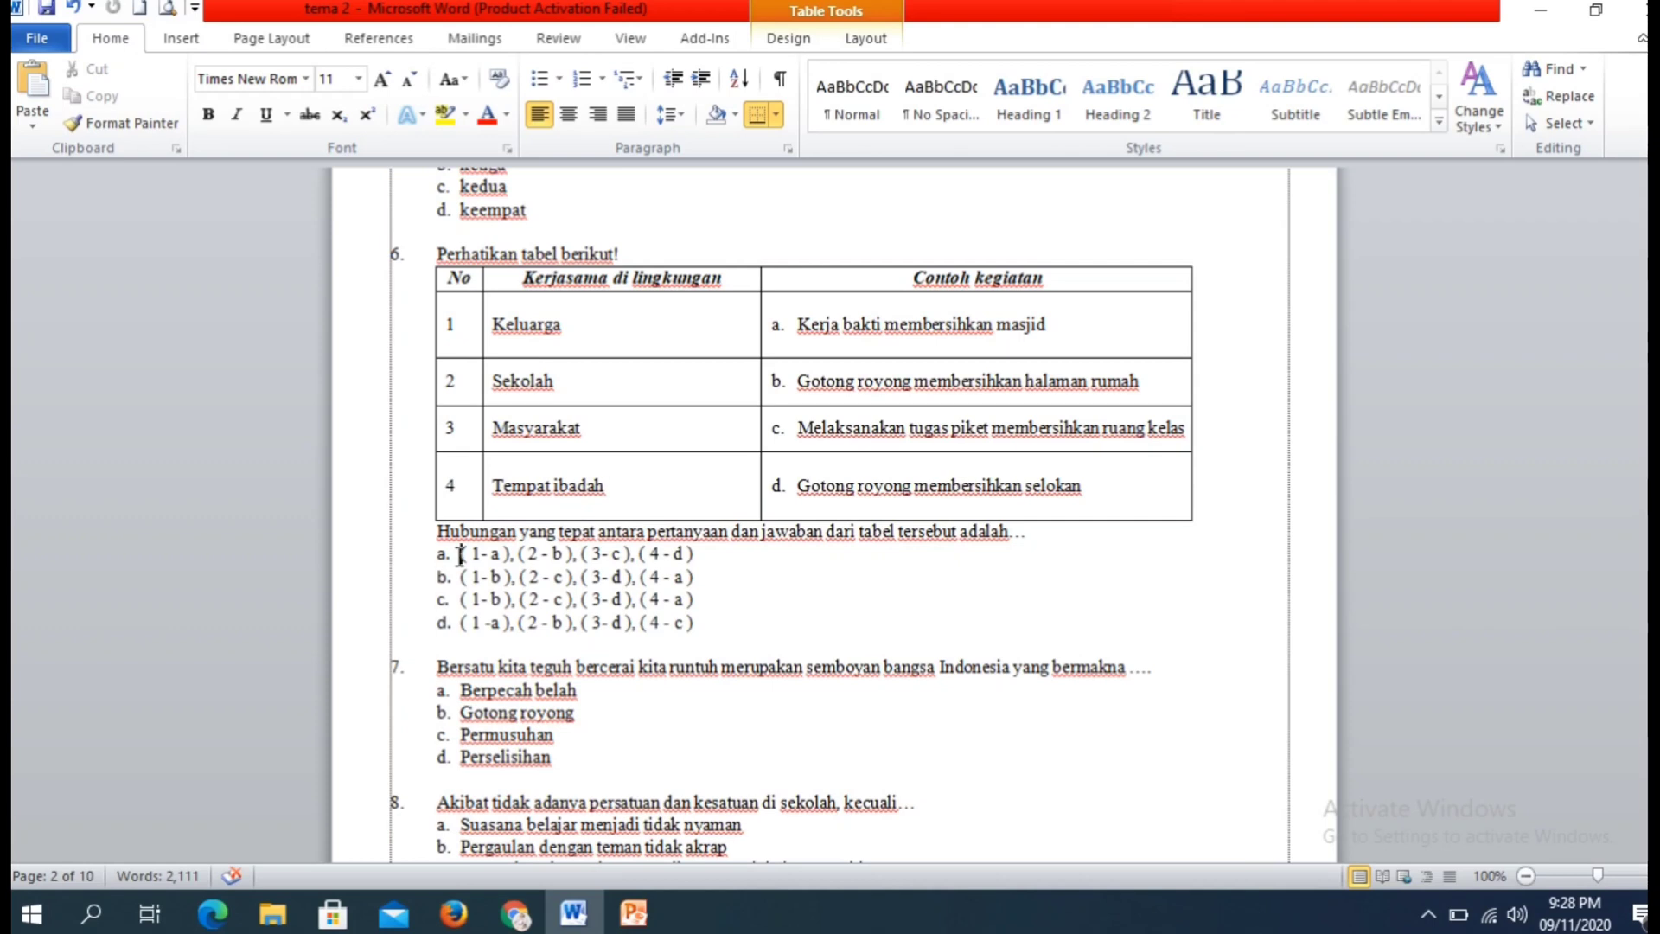
pyautogui.moveTo(460, 554); pyautogui.dragTo(562, 640)
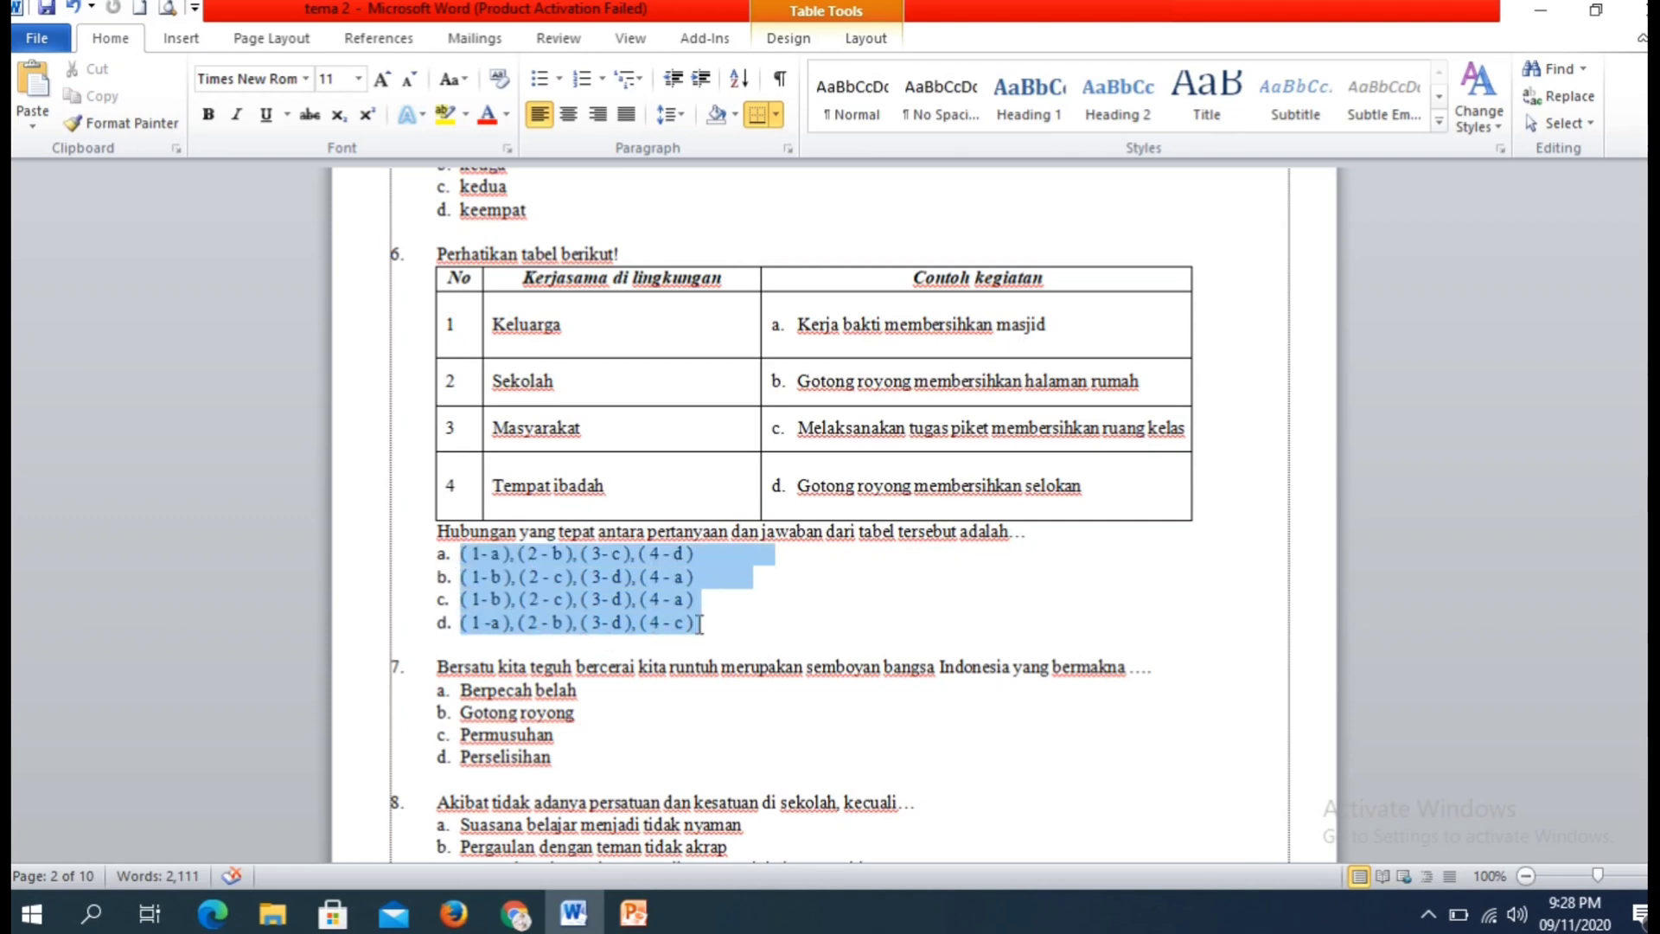
pyautogui.moveTo(700, 623); pyautogui.dragTo(701, 630)
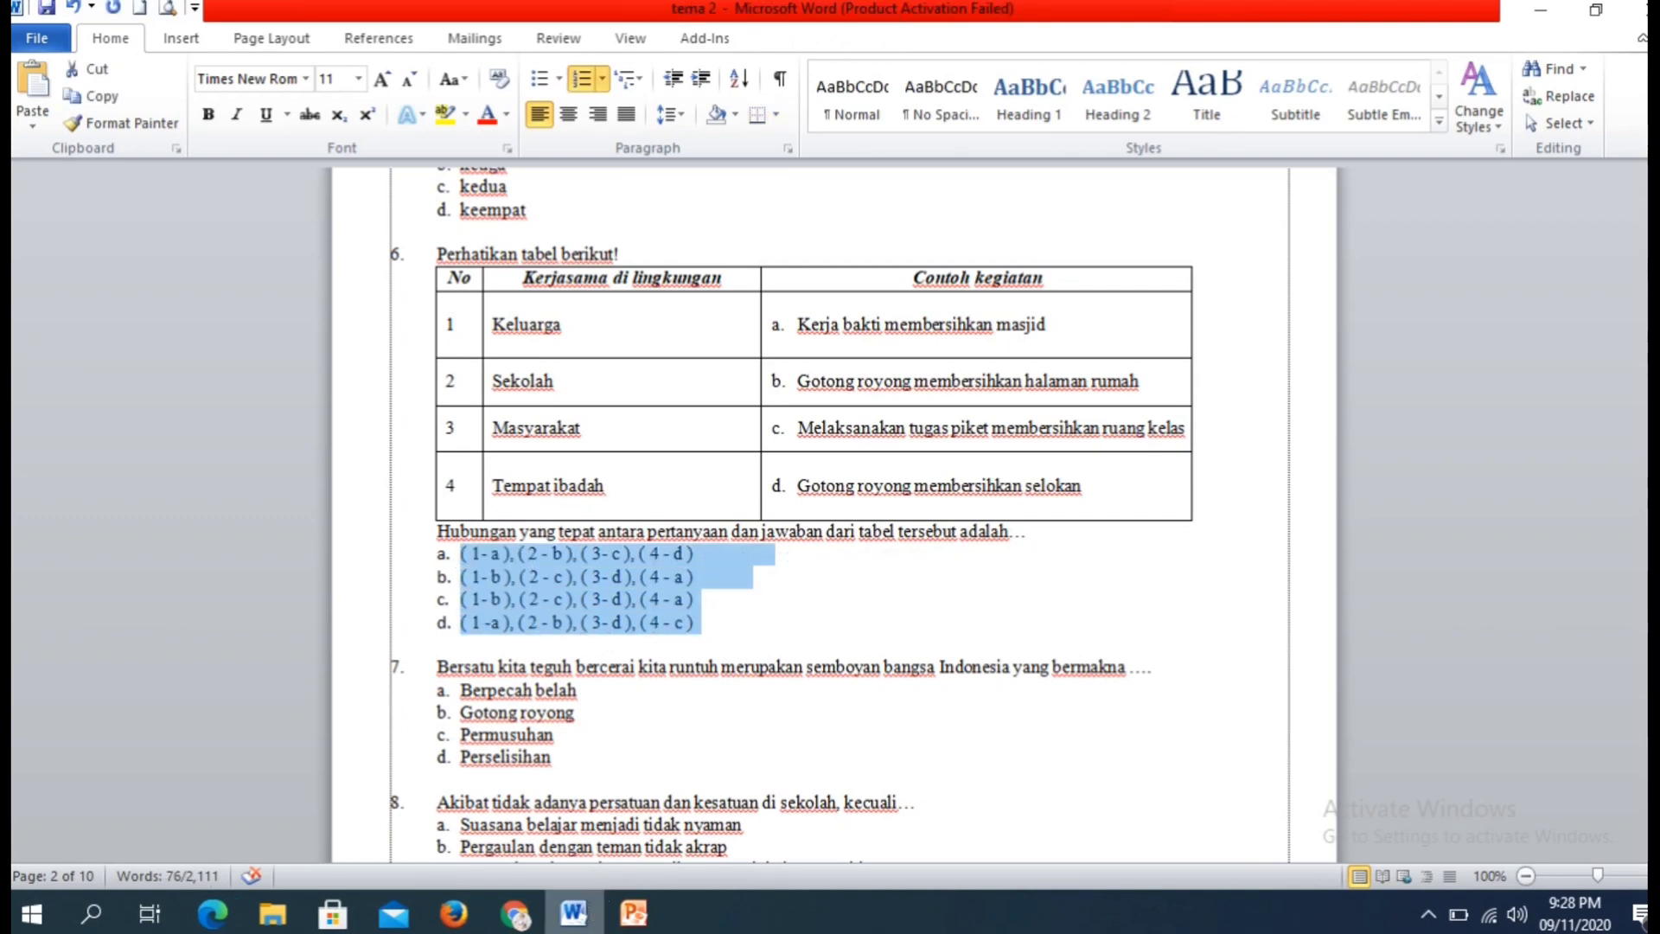
pyautogui.click(516, 913)
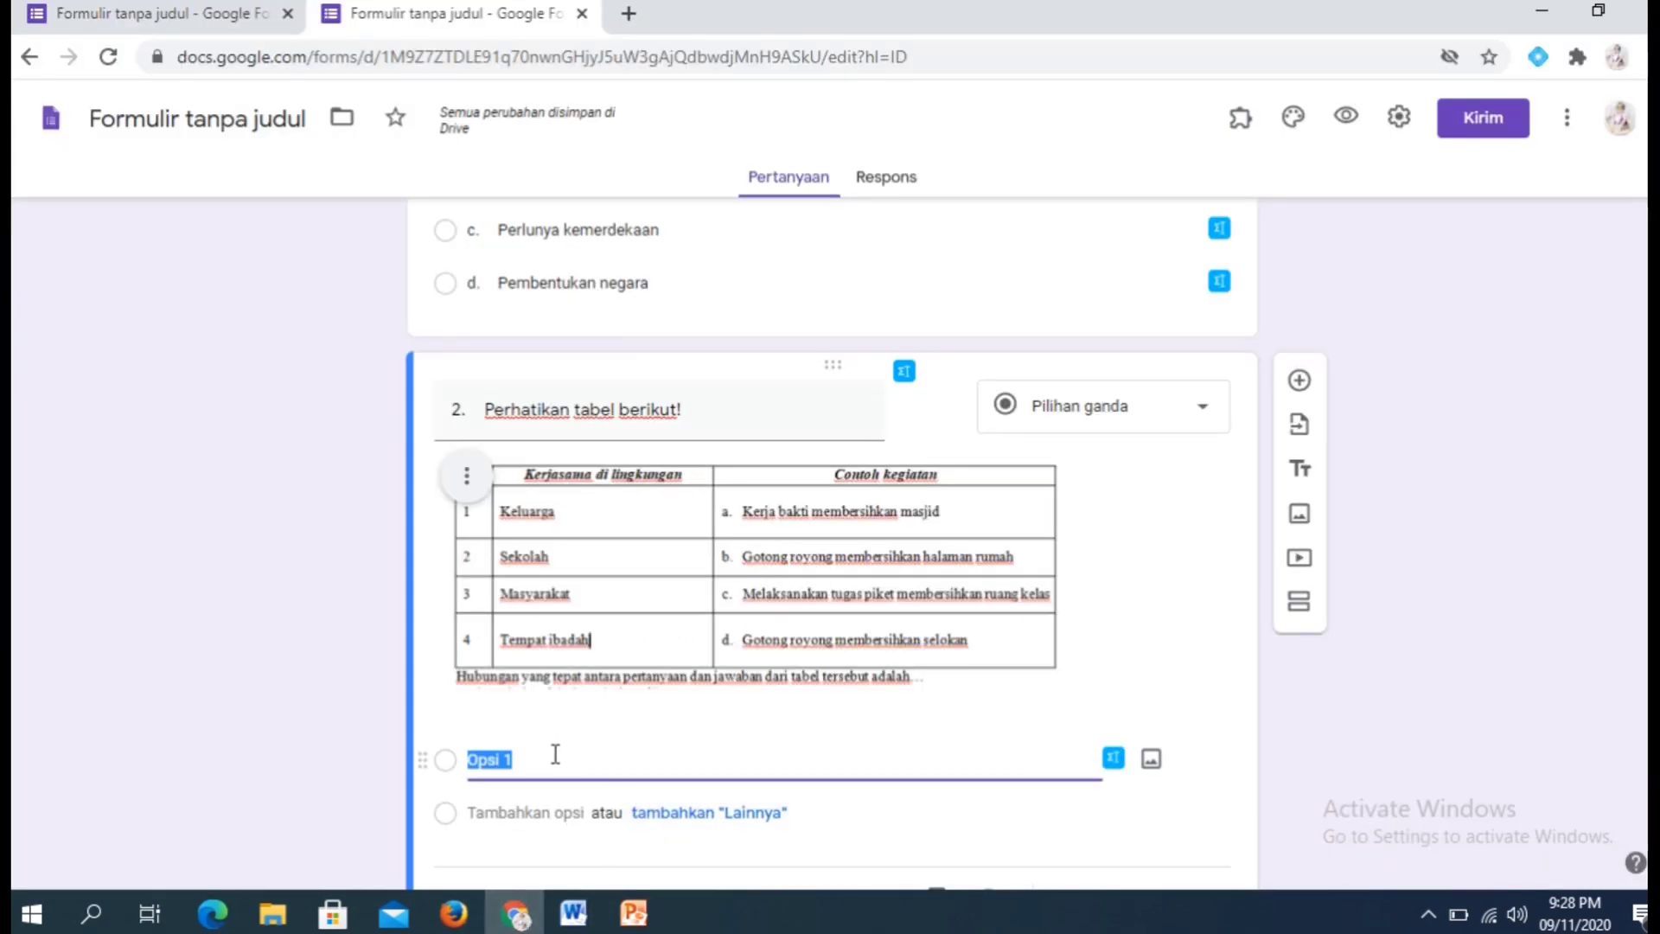
pyautogui.write('a. (1-a), (2-b), (3-c), (4-d) b. (1-b), (2-c), (3-d), (4-a) c. (1-b), (2-c), (3-d), (4-a) d. (1-a), (2-b), (3-d), (4-c)')
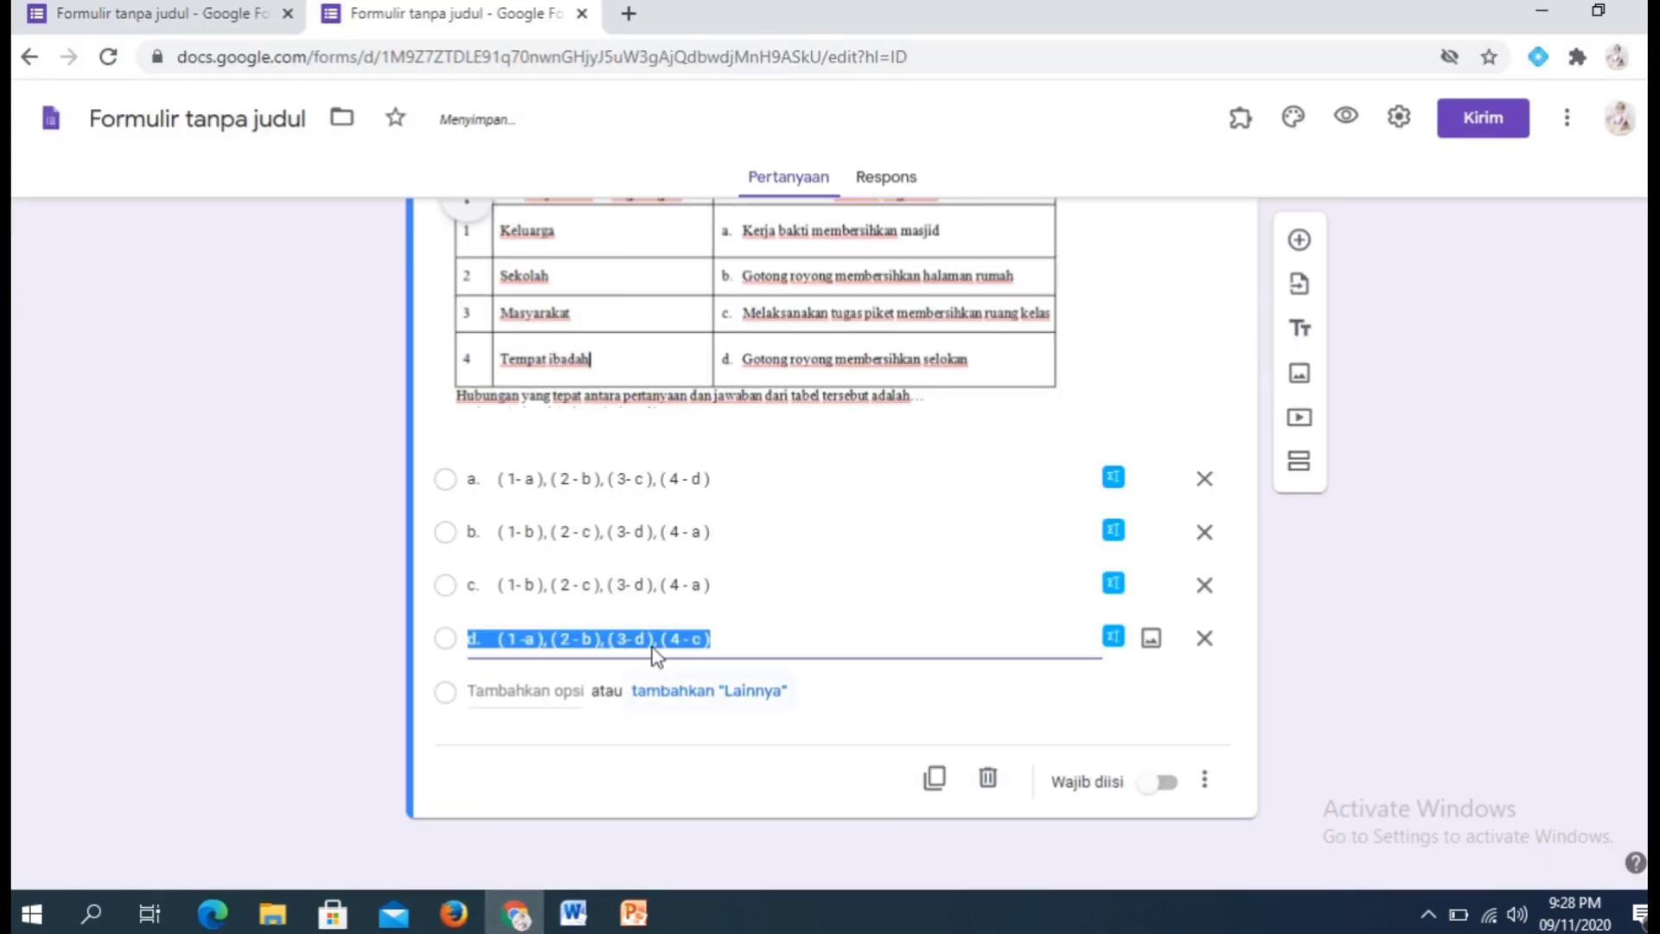
pyautogui.click(797, 580)
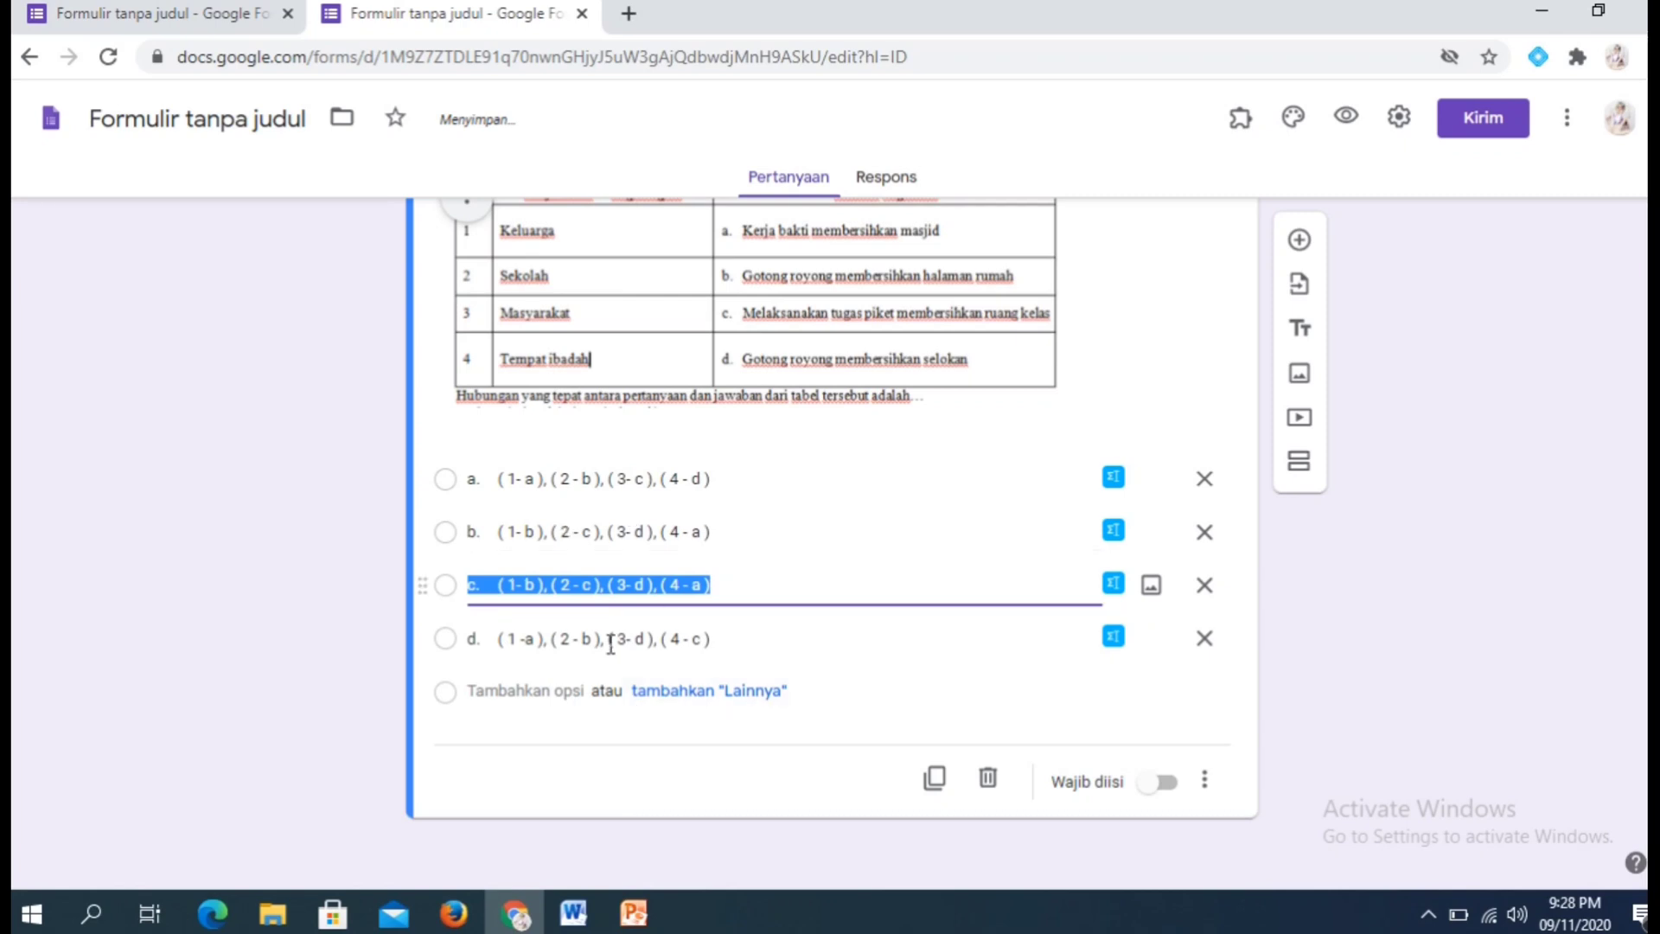
pyautogui.click(838, 724)
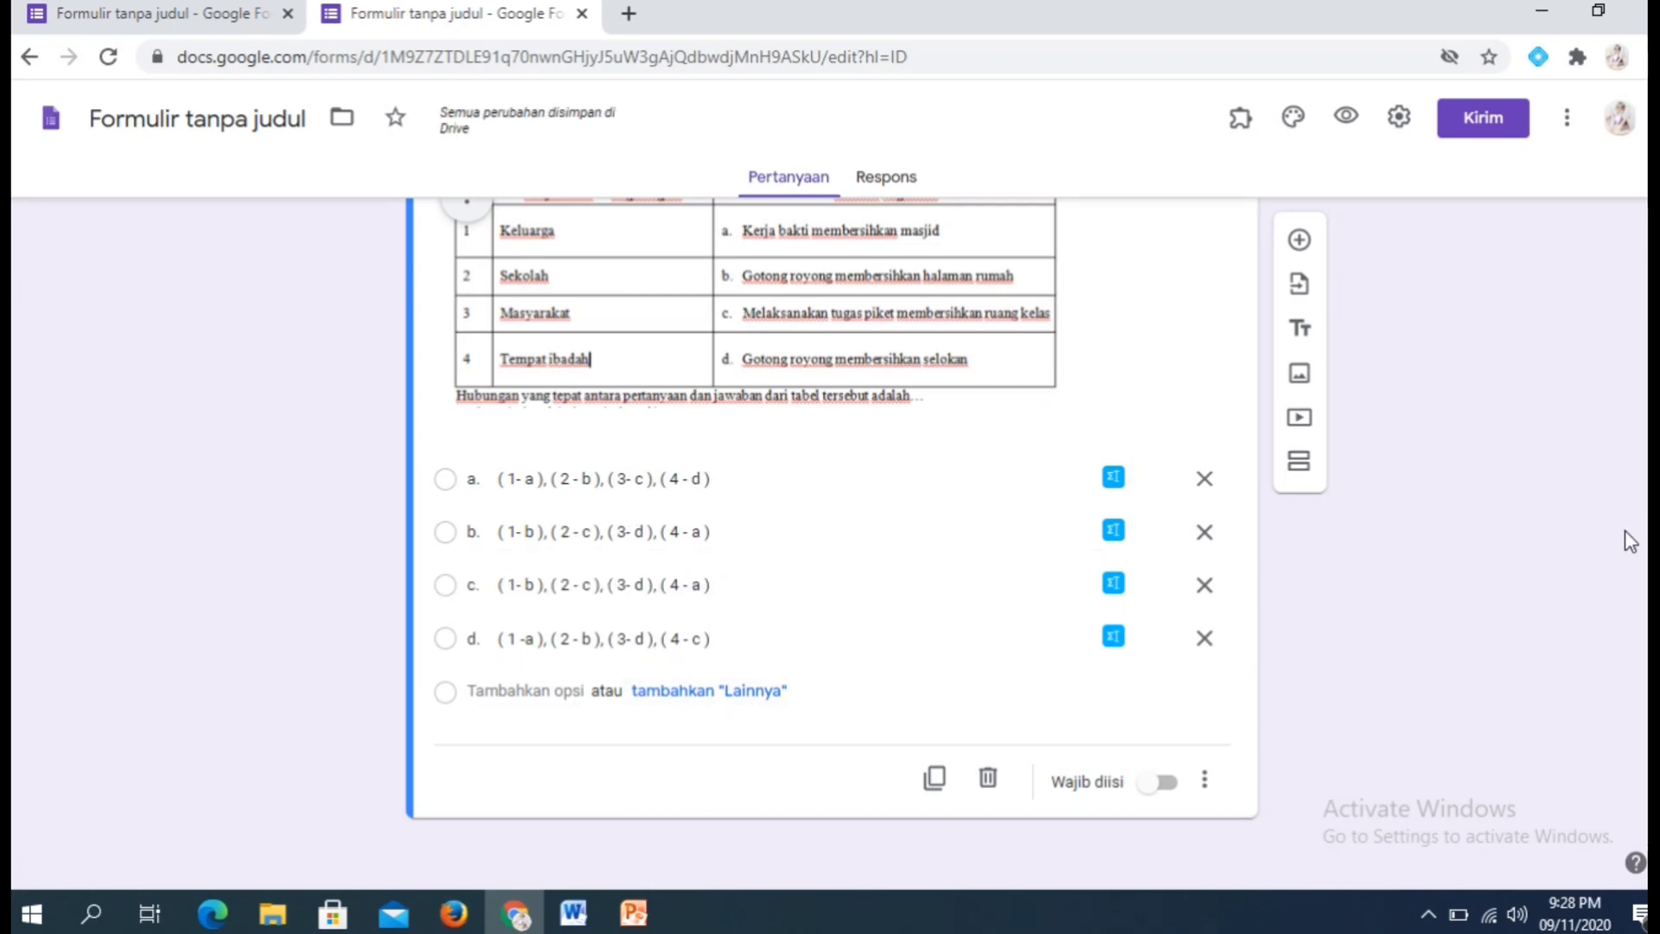
# Review questions 1 and 2 of the form, checking their texts, images and answer options.
pyautogui.scroll(9, 830, 518)
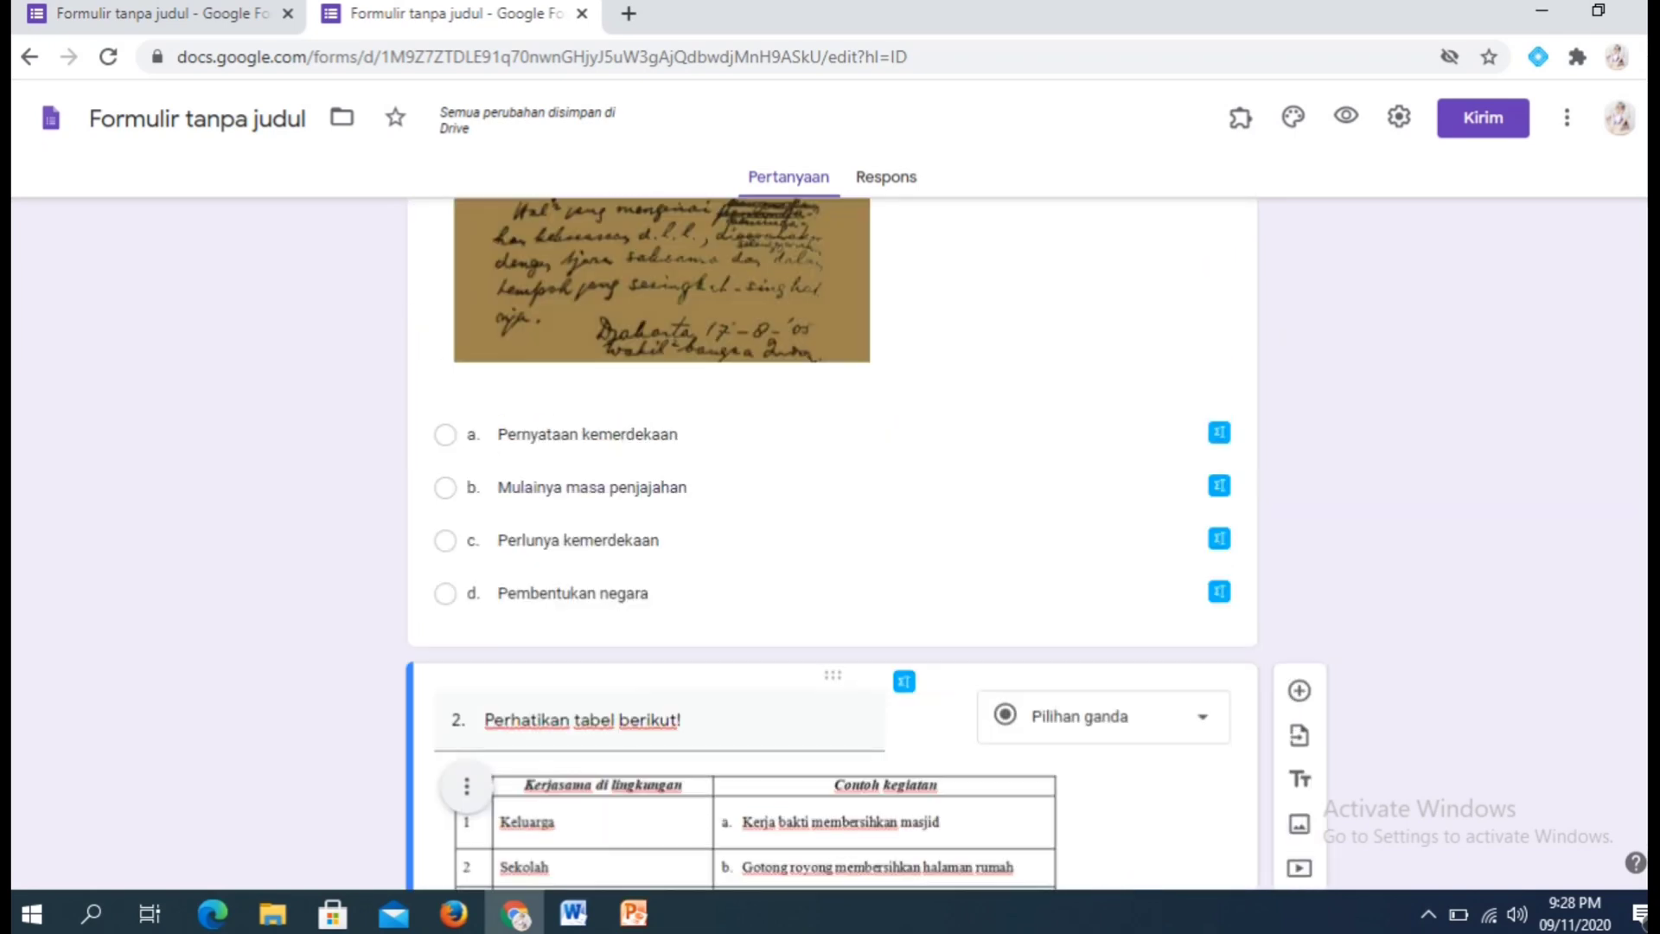
pyautogui.scroll(1, 830, 519)
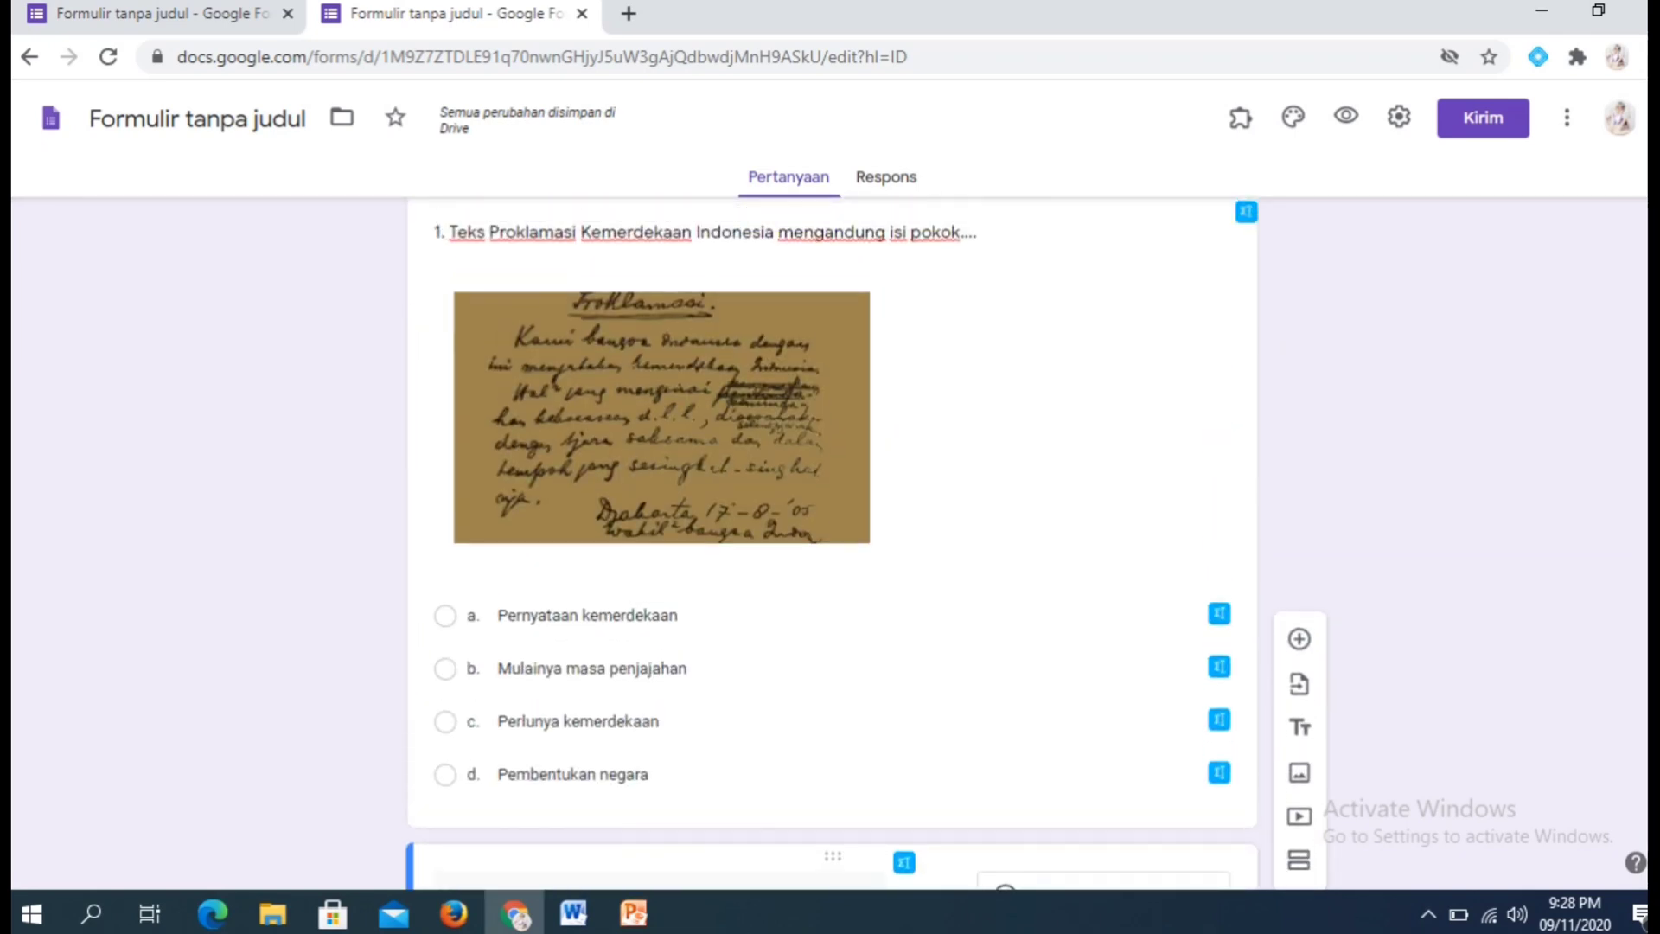
pyautogui.scroll(-1, 830, 545)
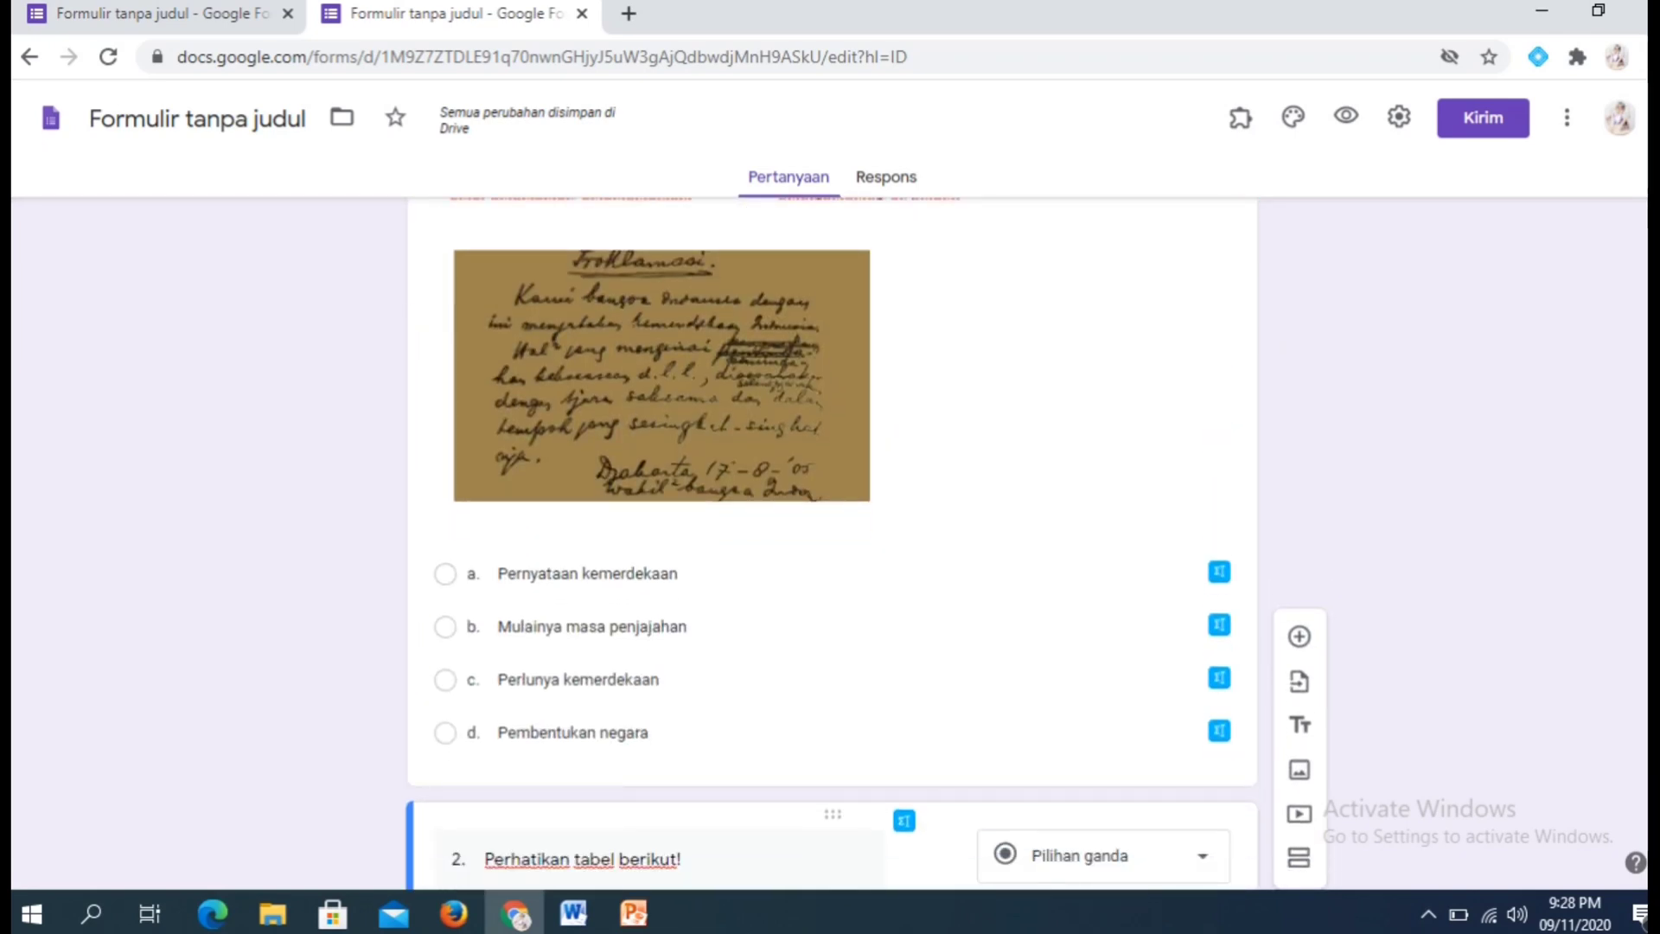
pyautogui.scroll(-3, 830, 545)
pyautogui.scroll(-2, 830, 545)
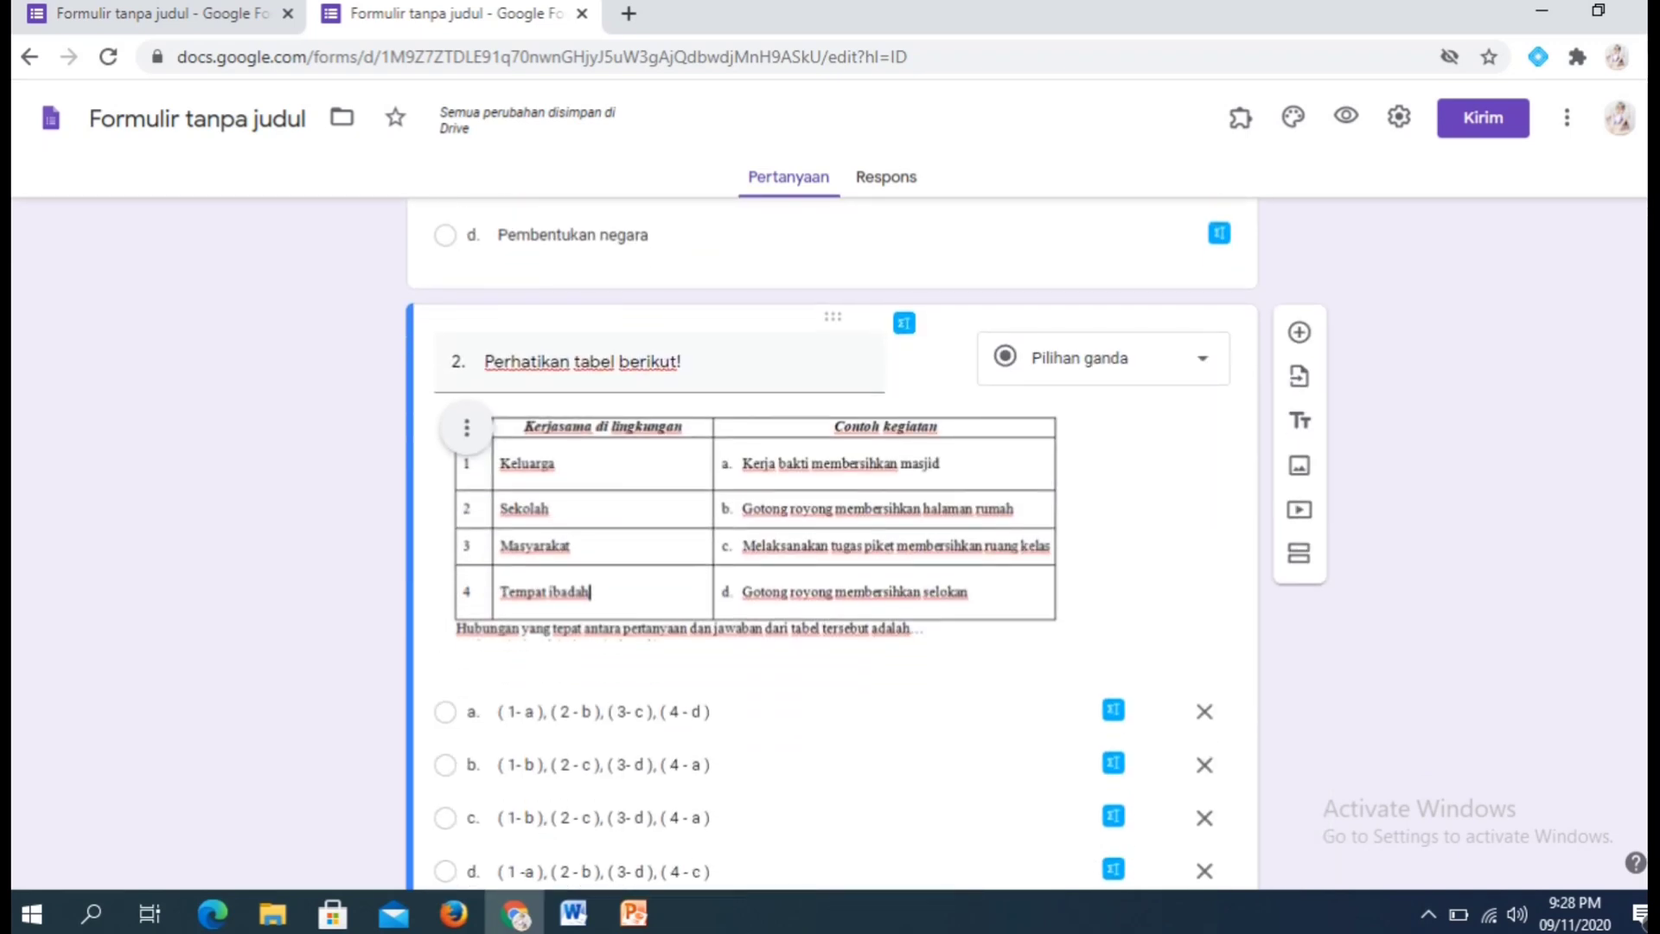
pyautogui.scroll(-2, 830, 545)
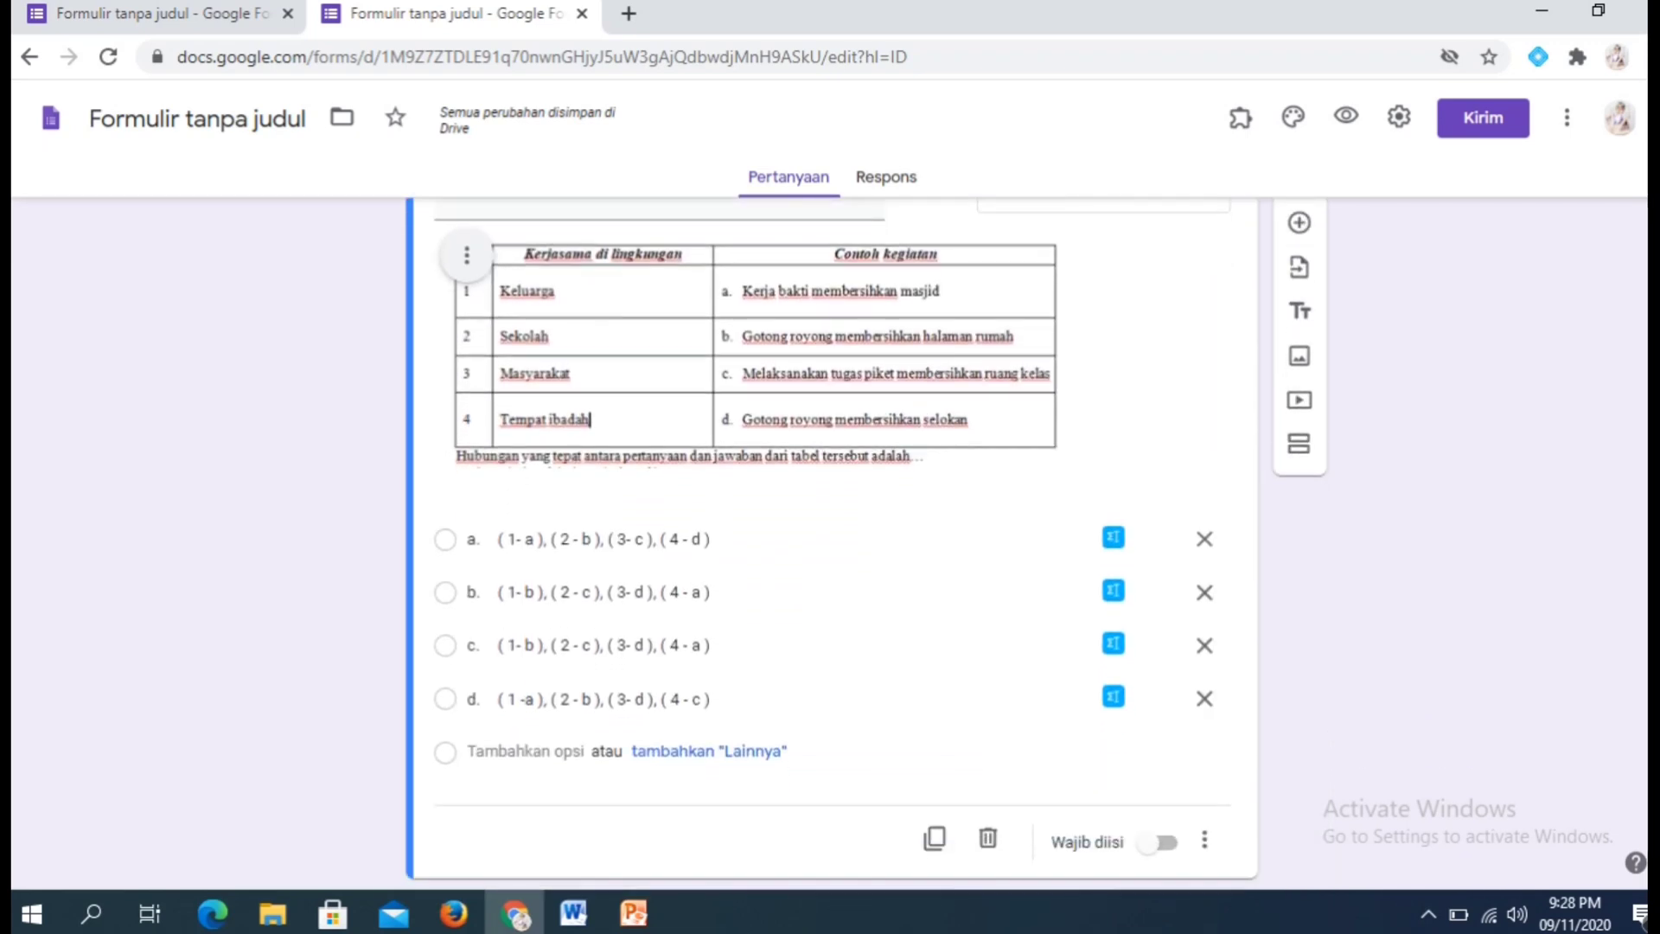
pyautogui.scroll(3, 830, 545)
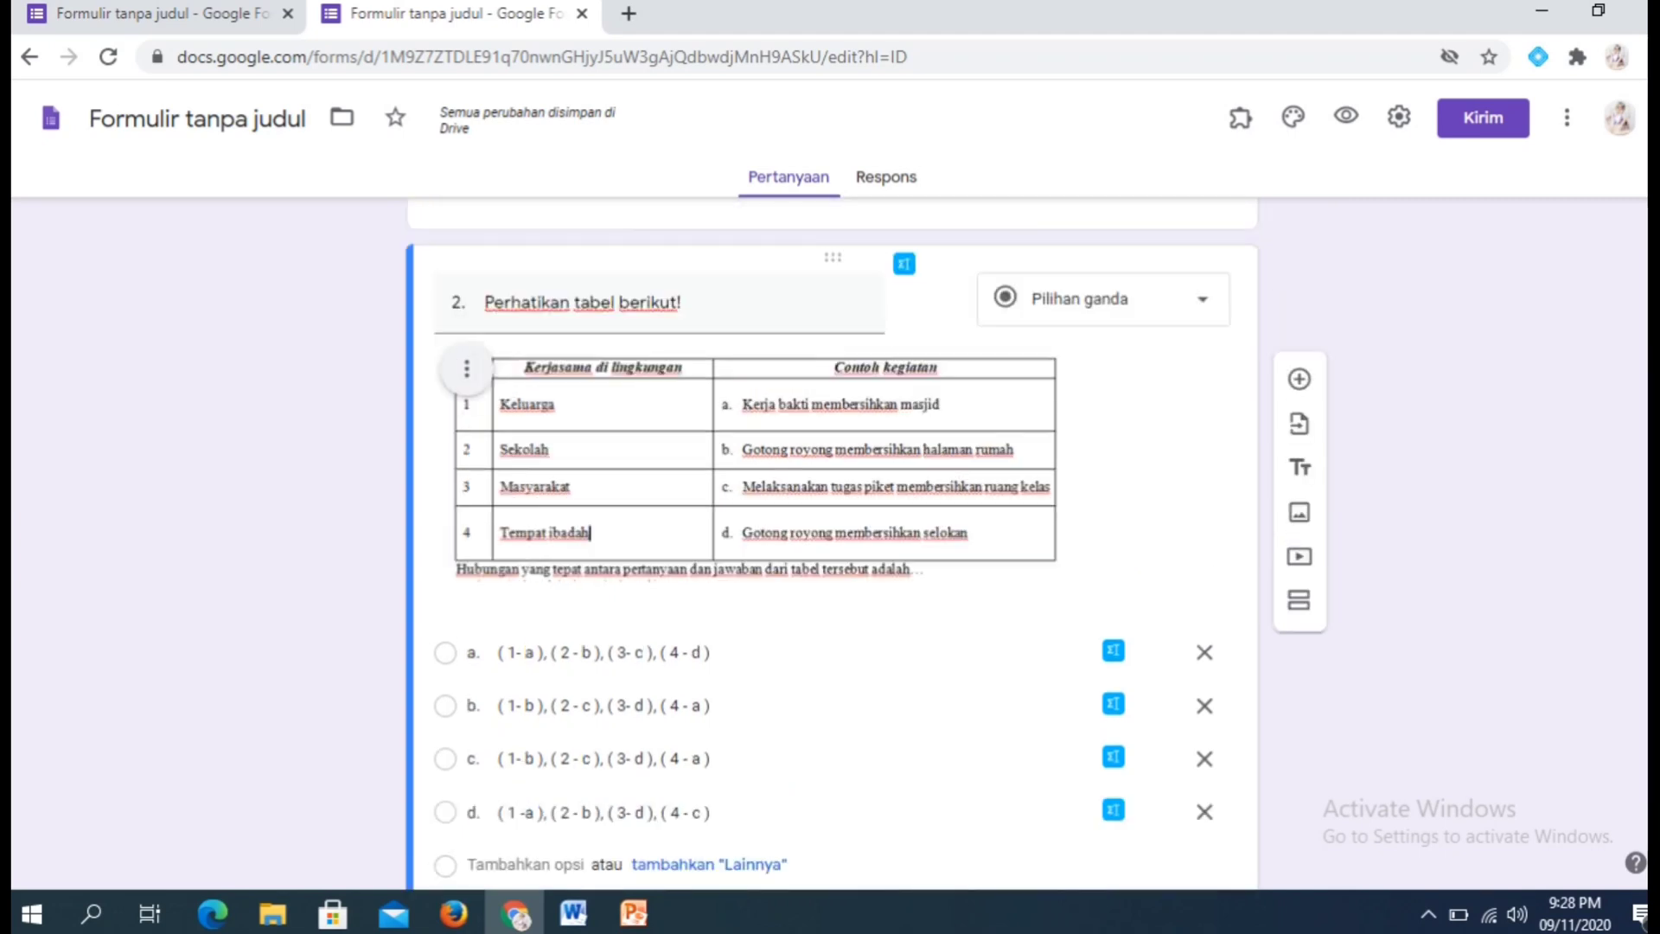
pyautogui.scroll(-3, 830, 545)
pyautogui.scroll(-1, 830, 545)
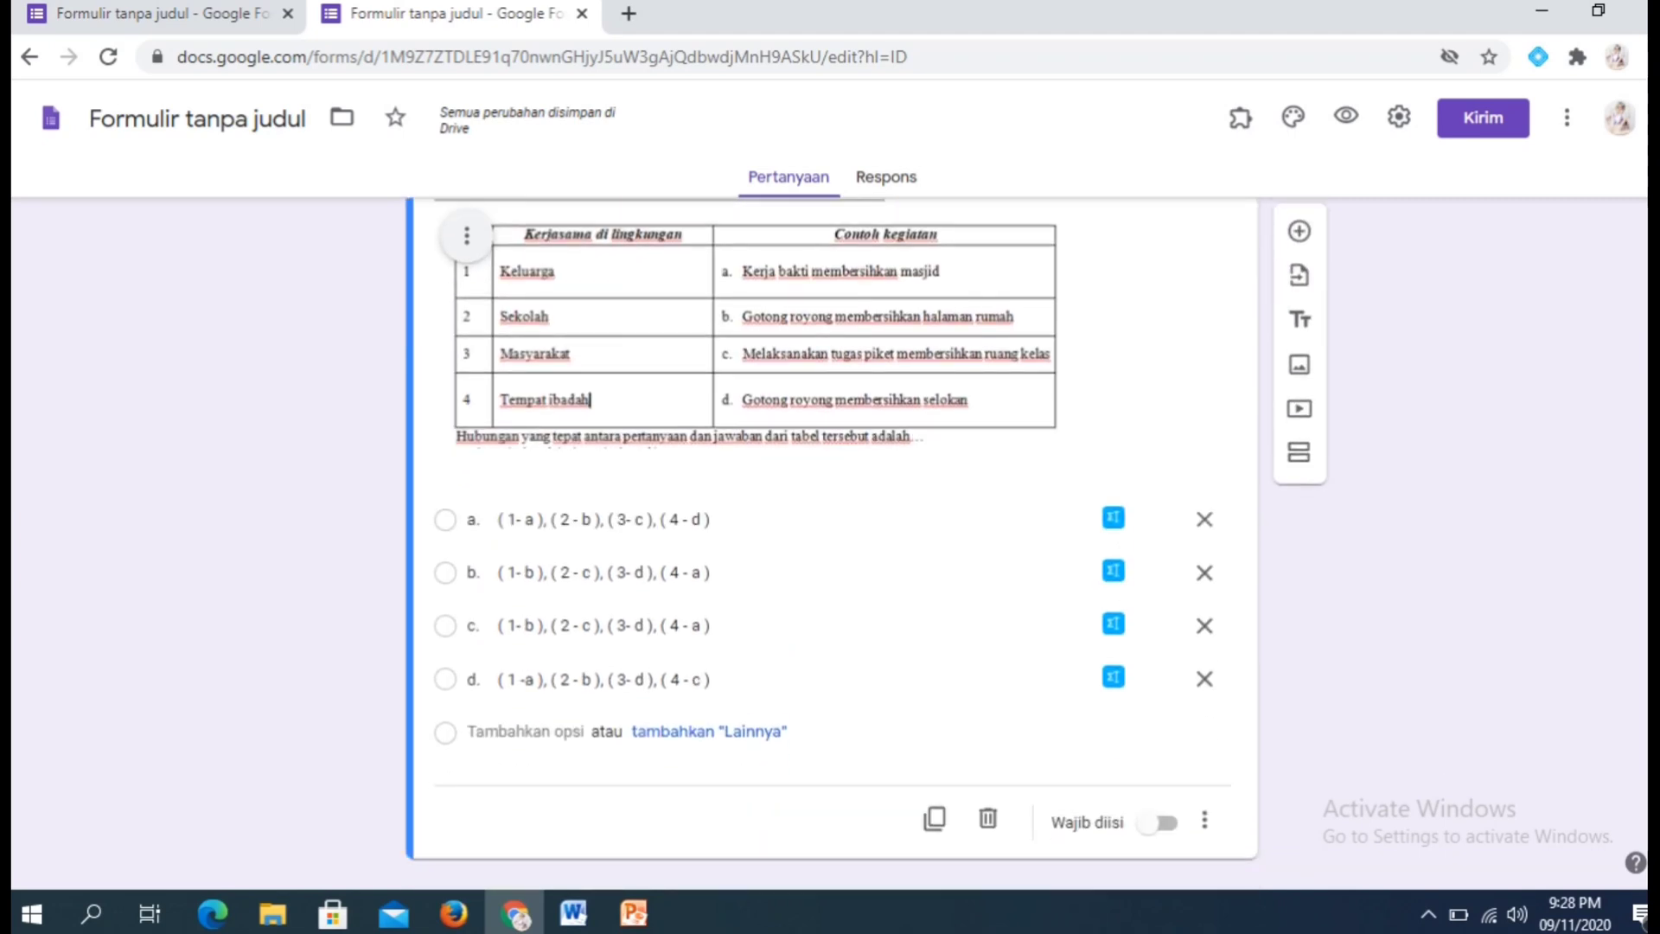
pyautogui.scroll(1, 830, 545)
pyautogui.scroll(8, 830, 544)
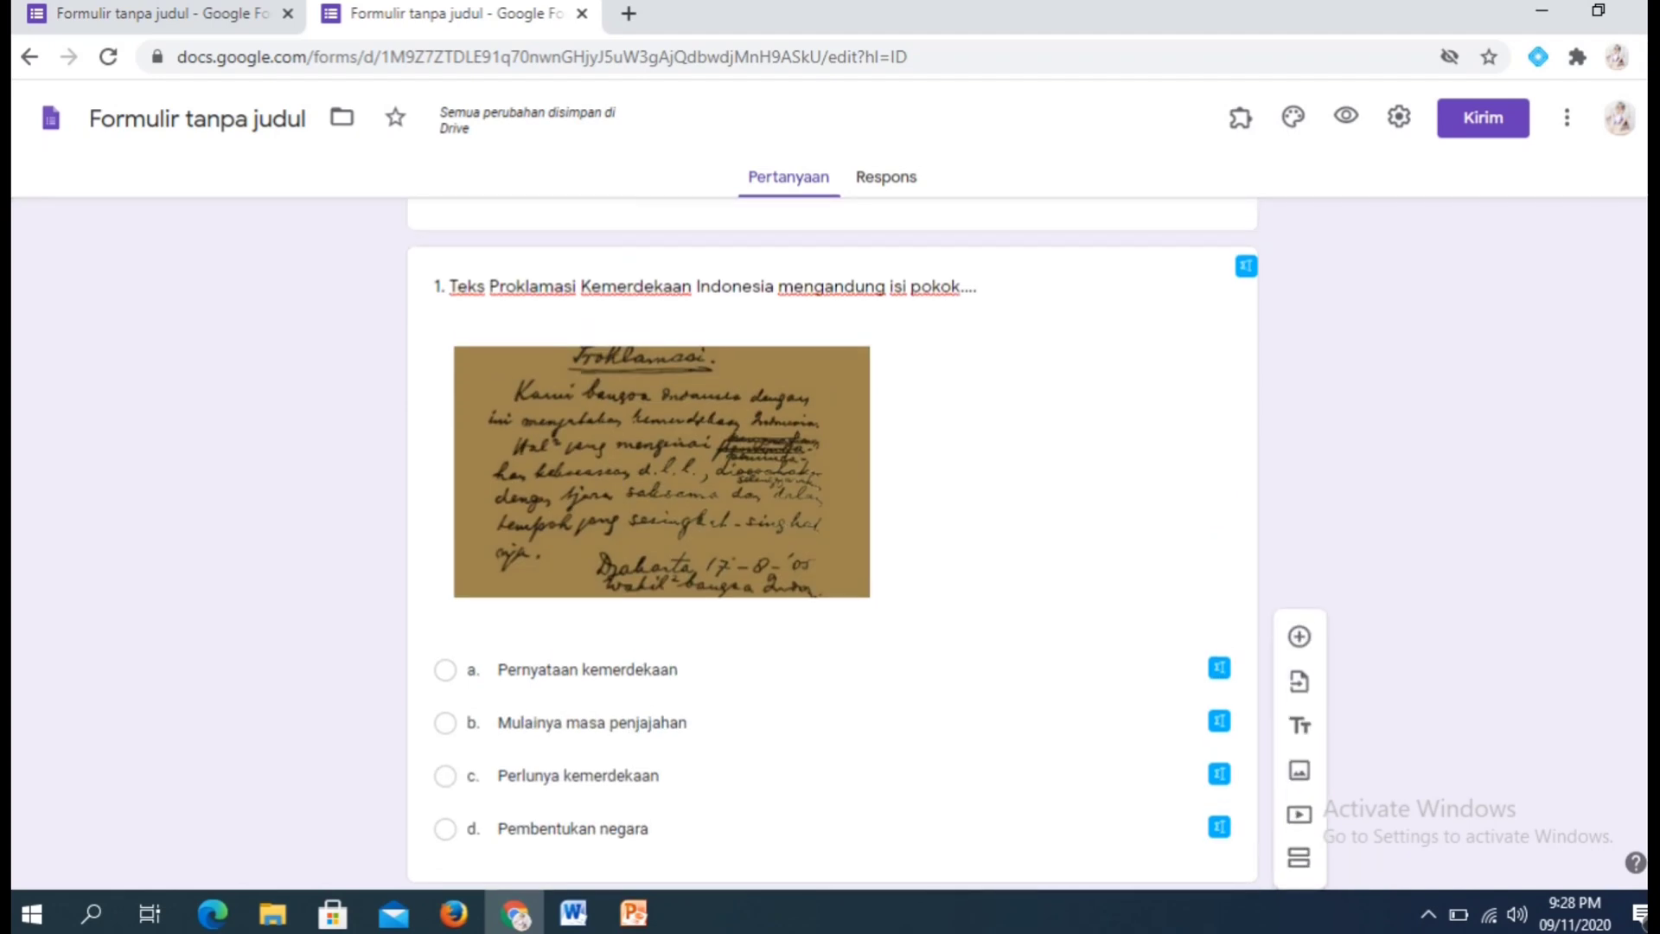
pyautogui.scroll(-1, 830, 545)
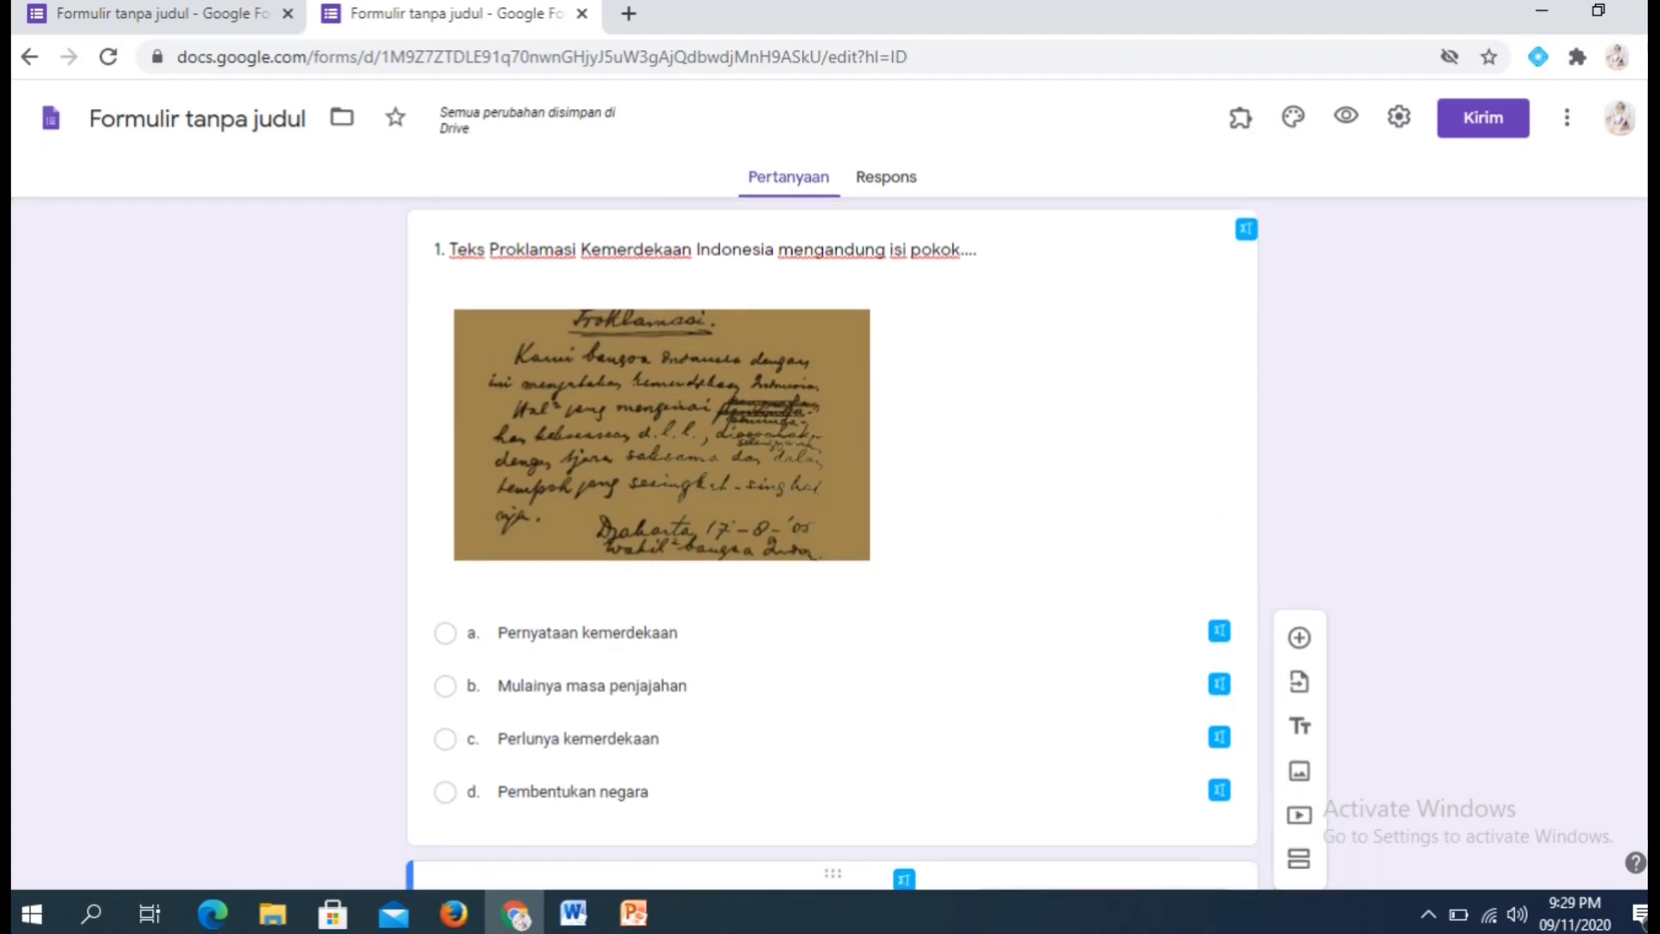
pyautogui.scroll(-1, 867, 543)
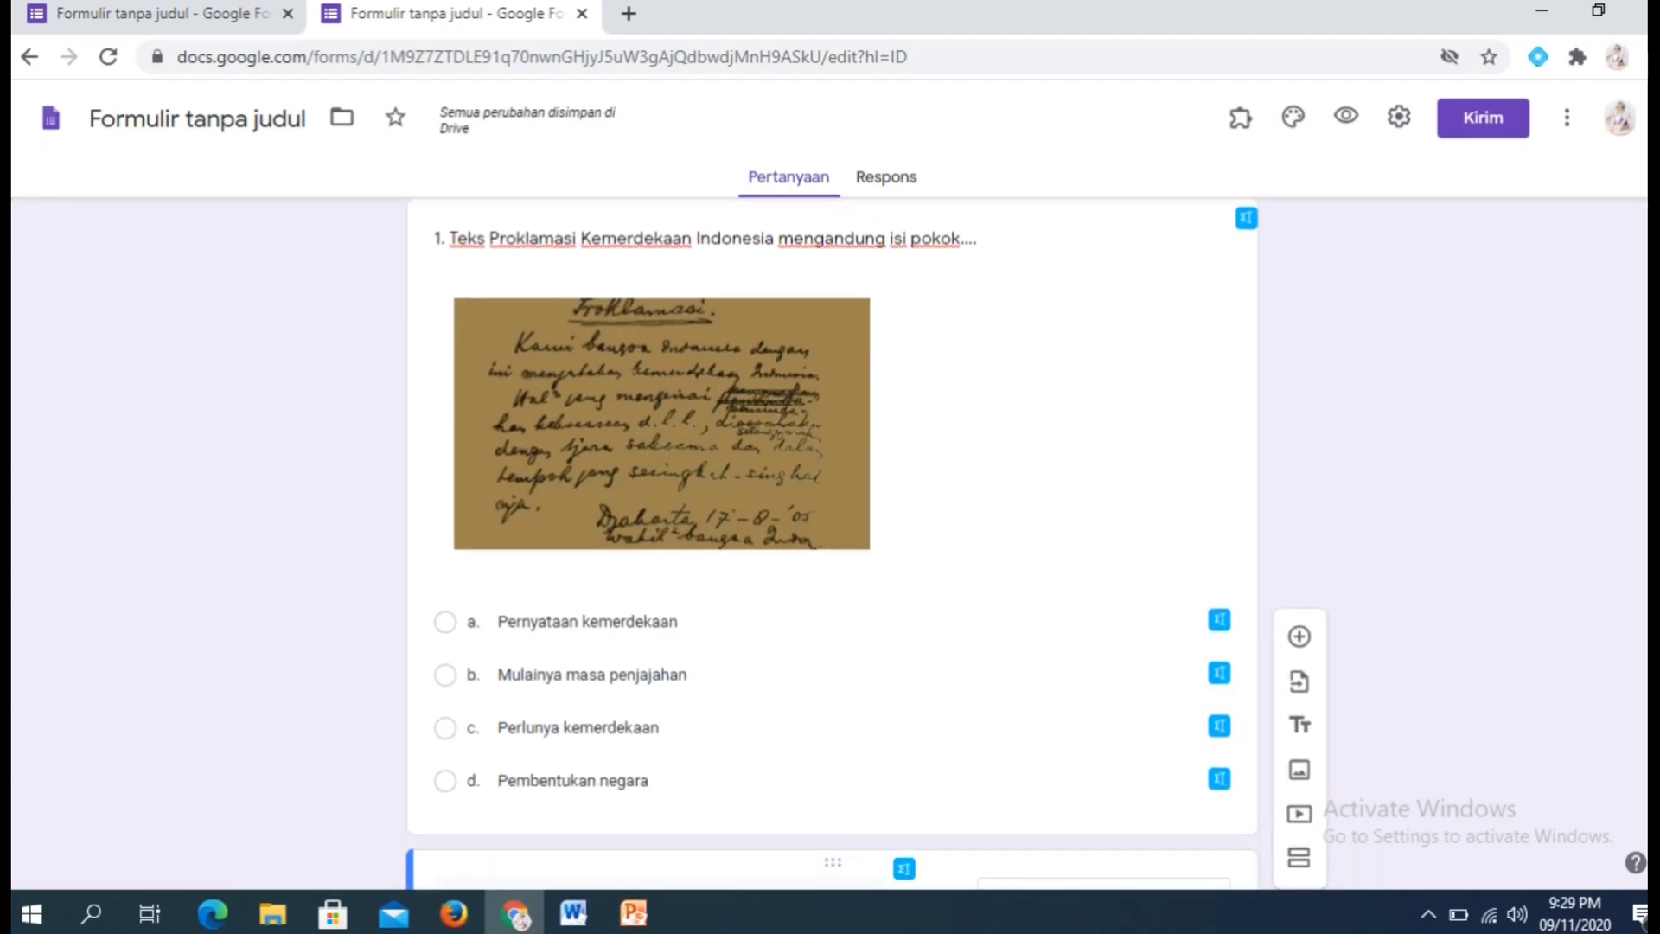
pyautogui.scroll(-6, 831, 545)
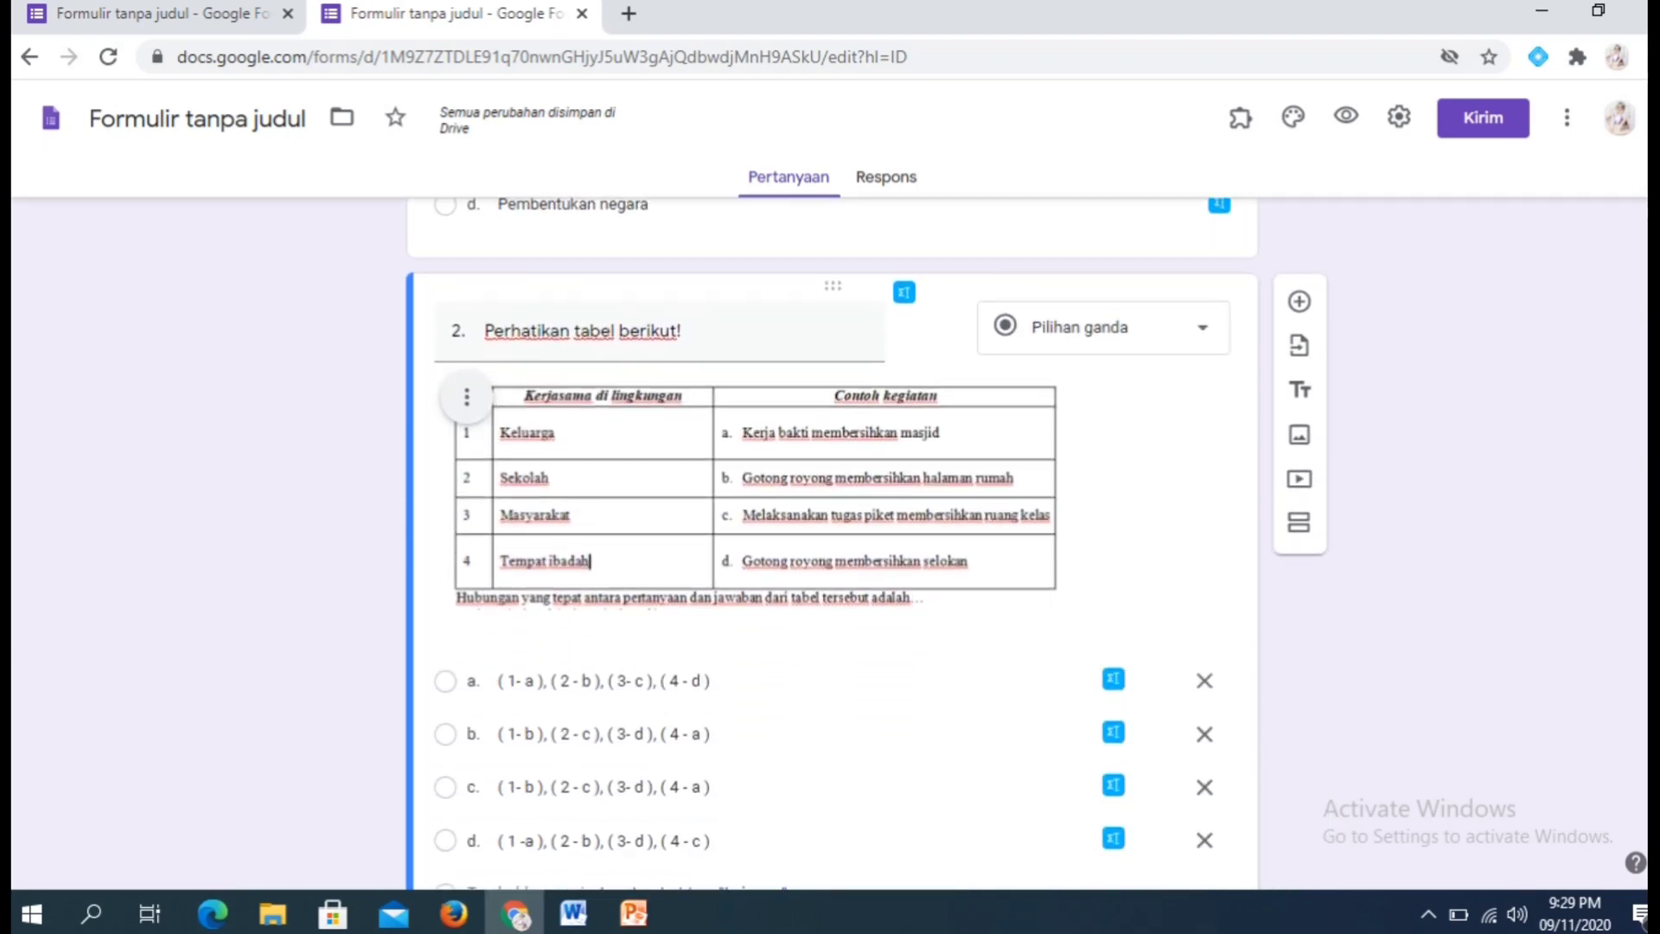
pyautogui.scroll(-3, 832, 545)
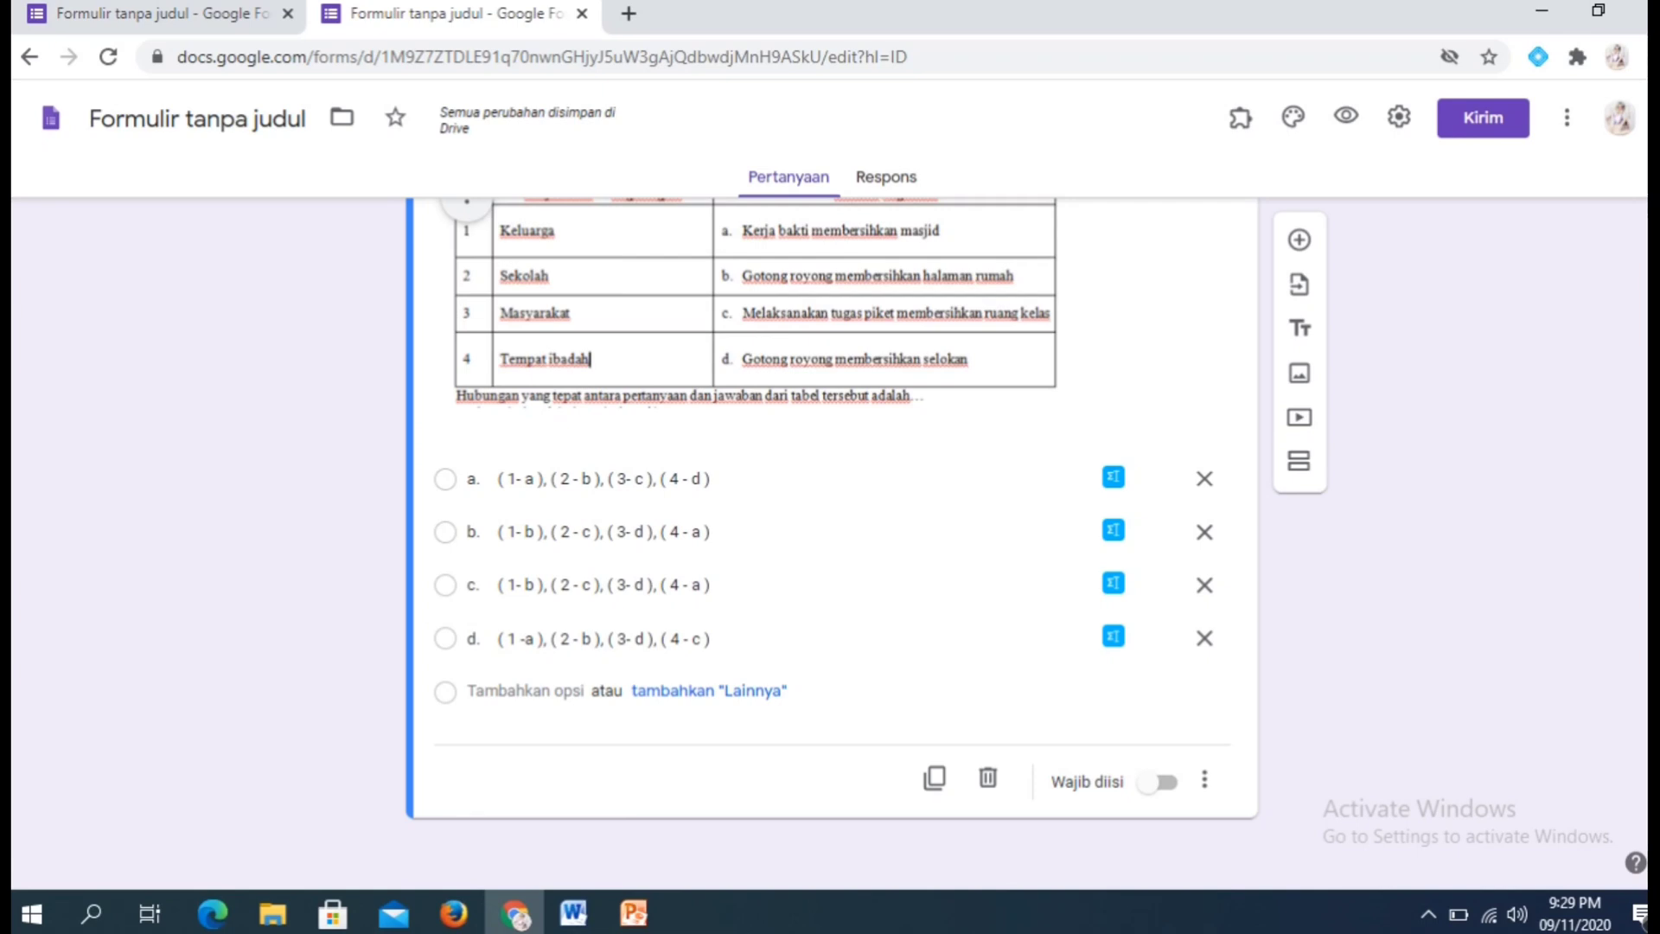
# Add a new multiple-choice question reading "3. Rumus luas lingkaran adalah...".
pyautogui.click(1299, 242)
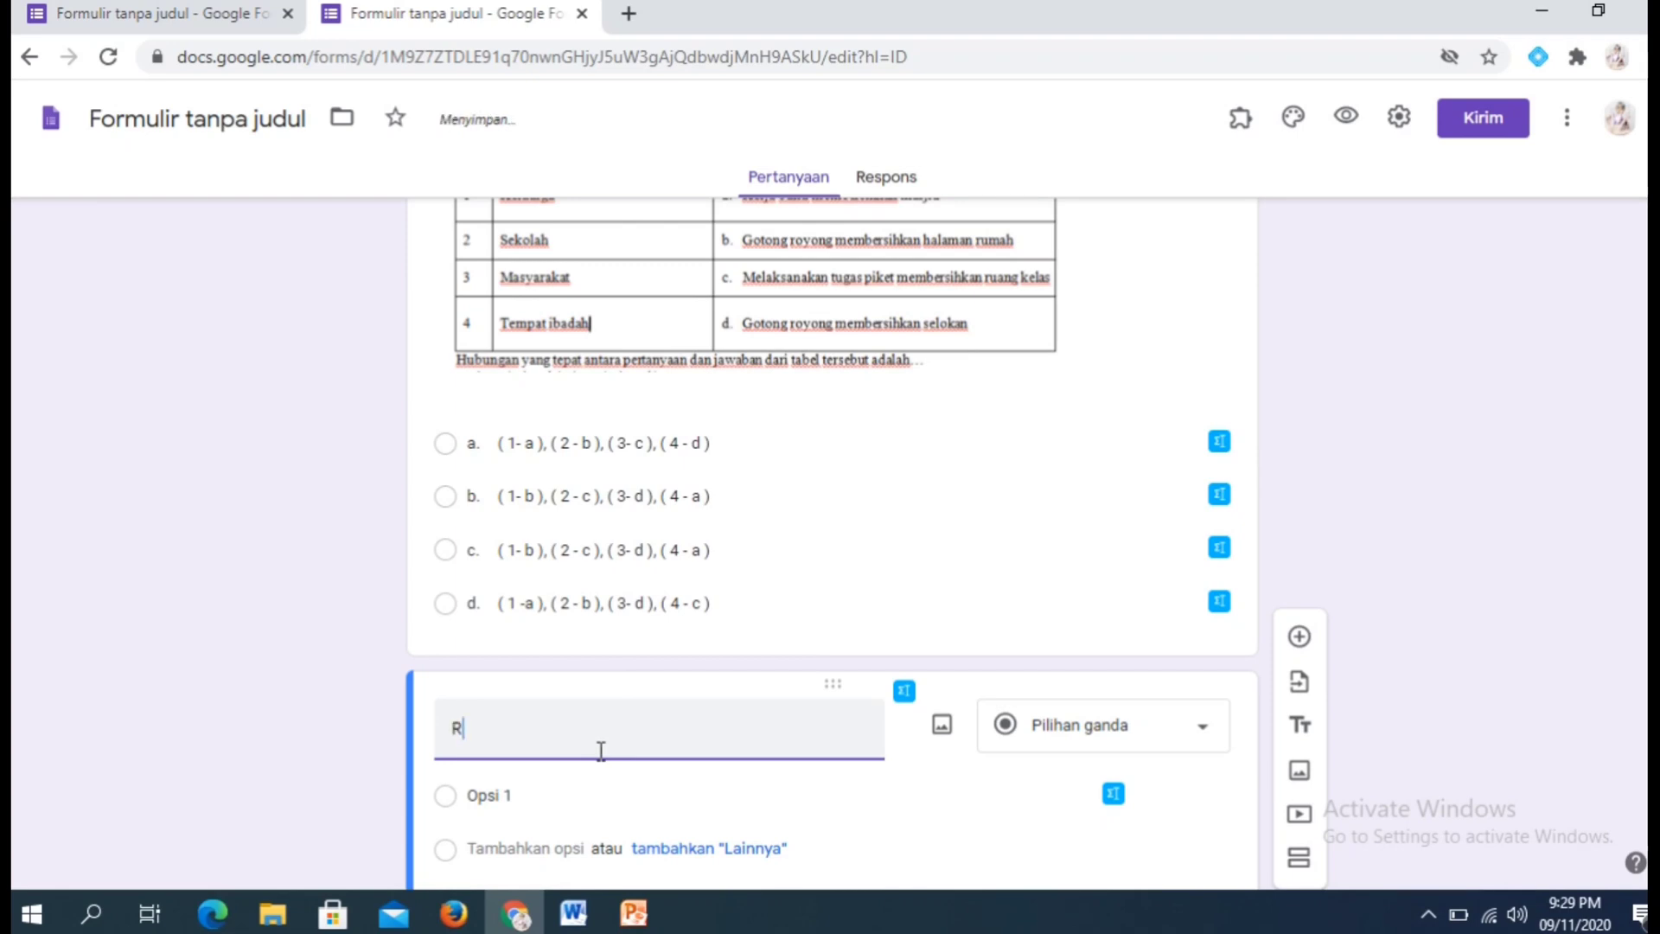
pyautogui.press('BackSpace')
pyautogui.write('3. ')
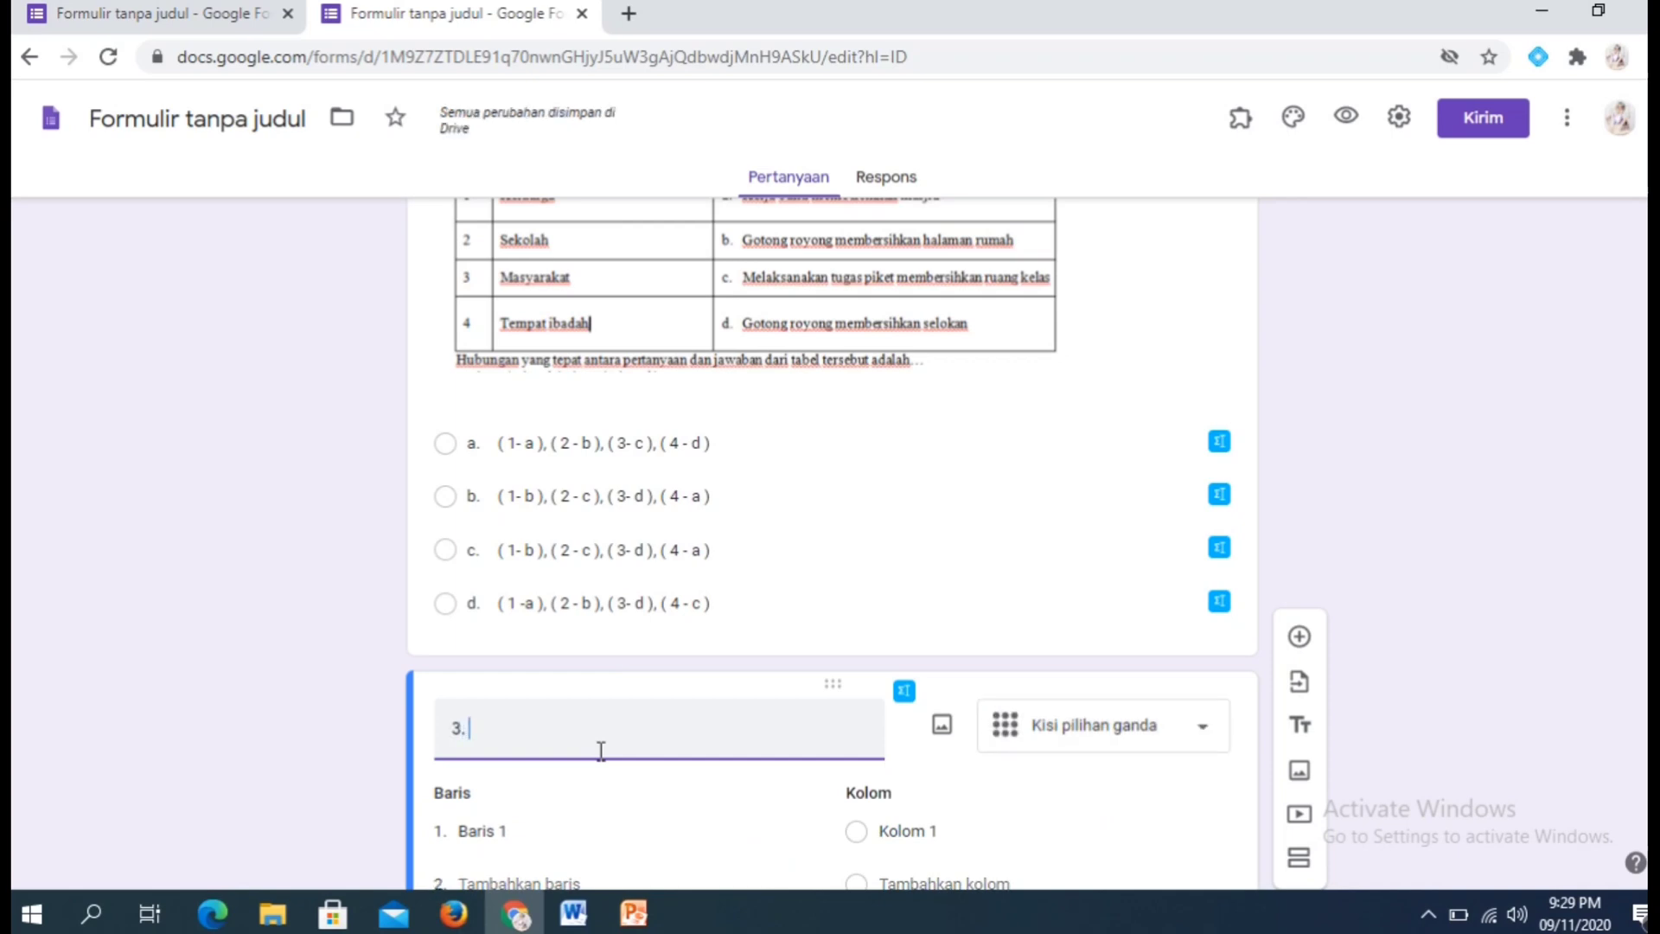
pyautogui.write('Rumu')
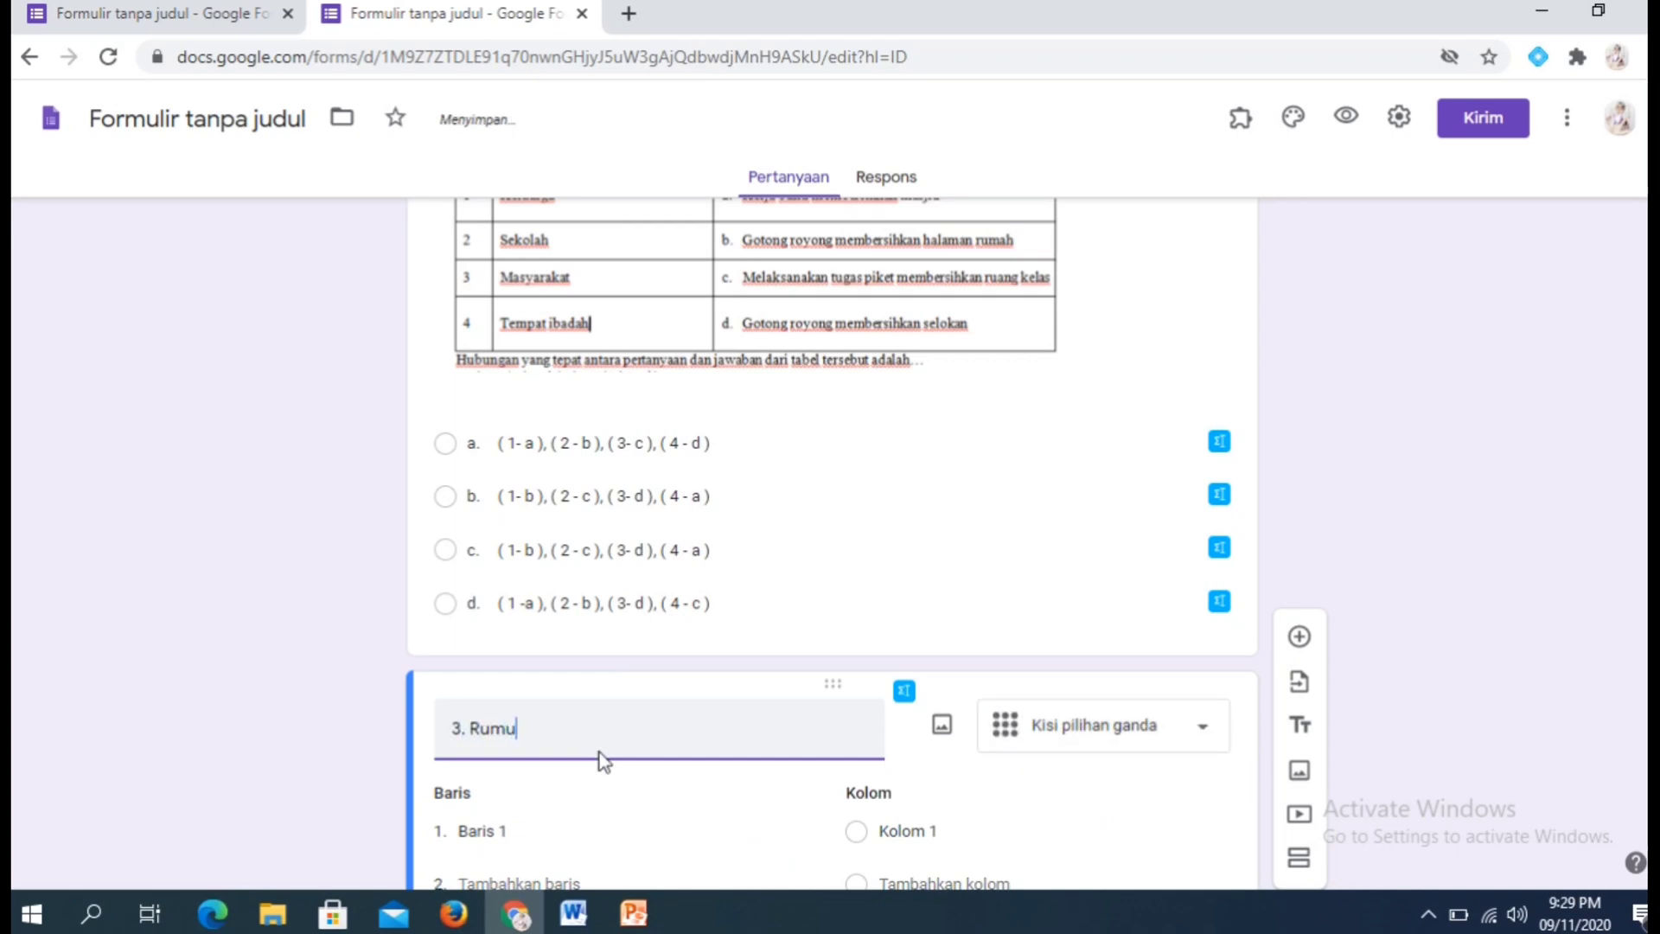
pyautogui.write('s luas lingkaran a')
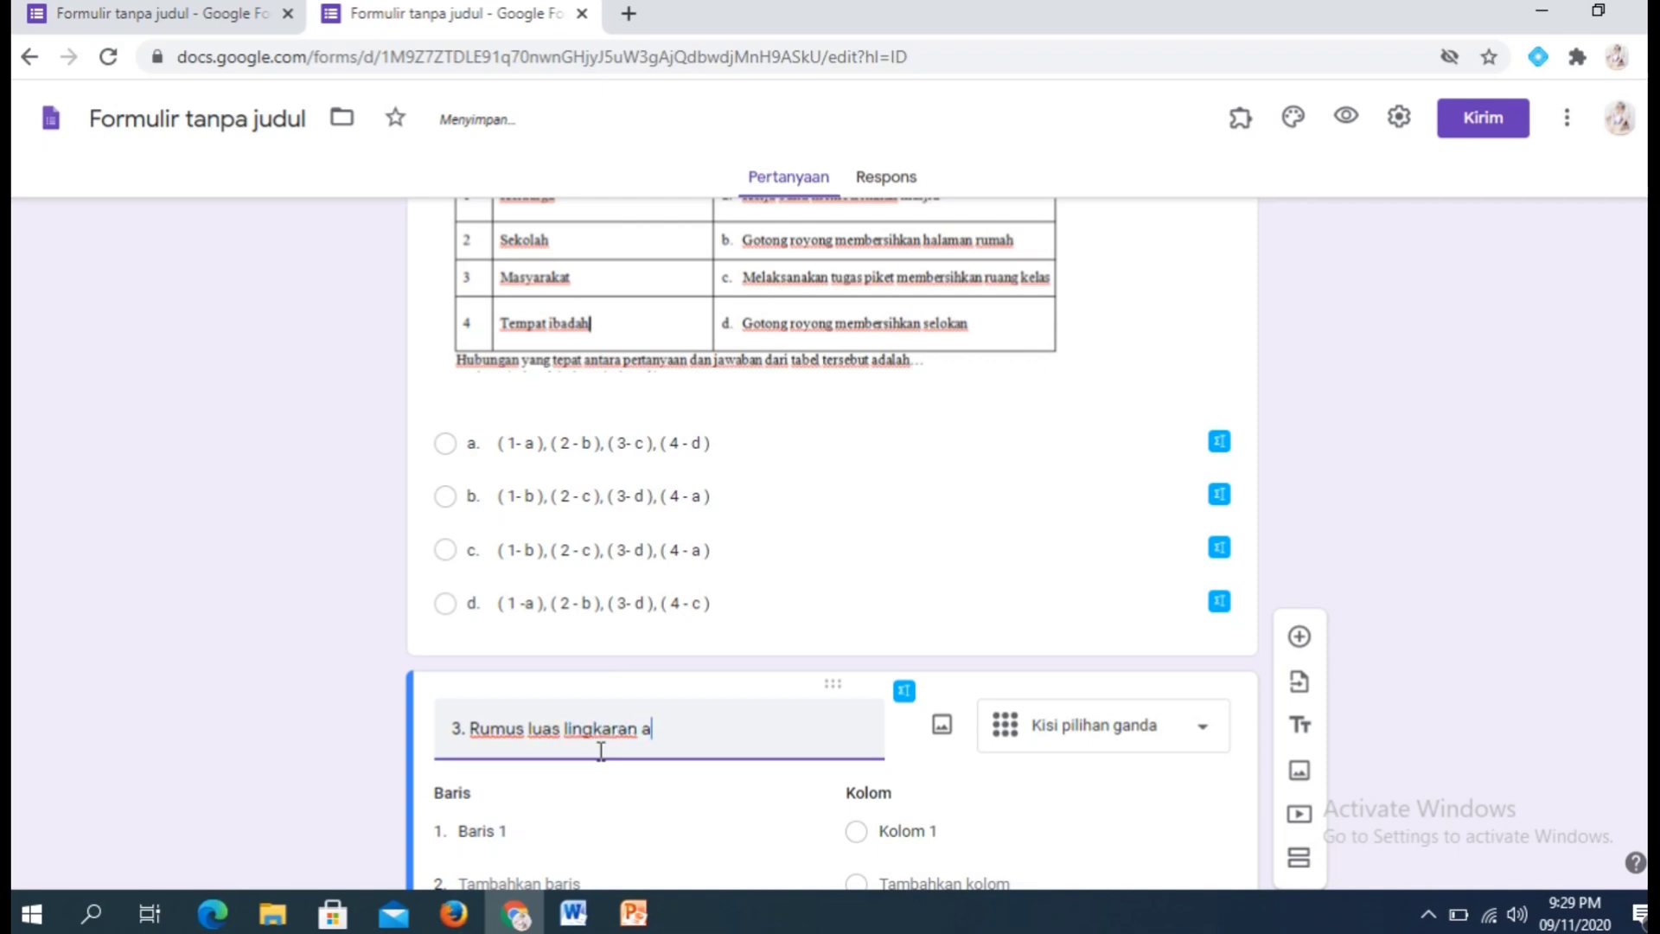
pyautogui.write('dalah...')
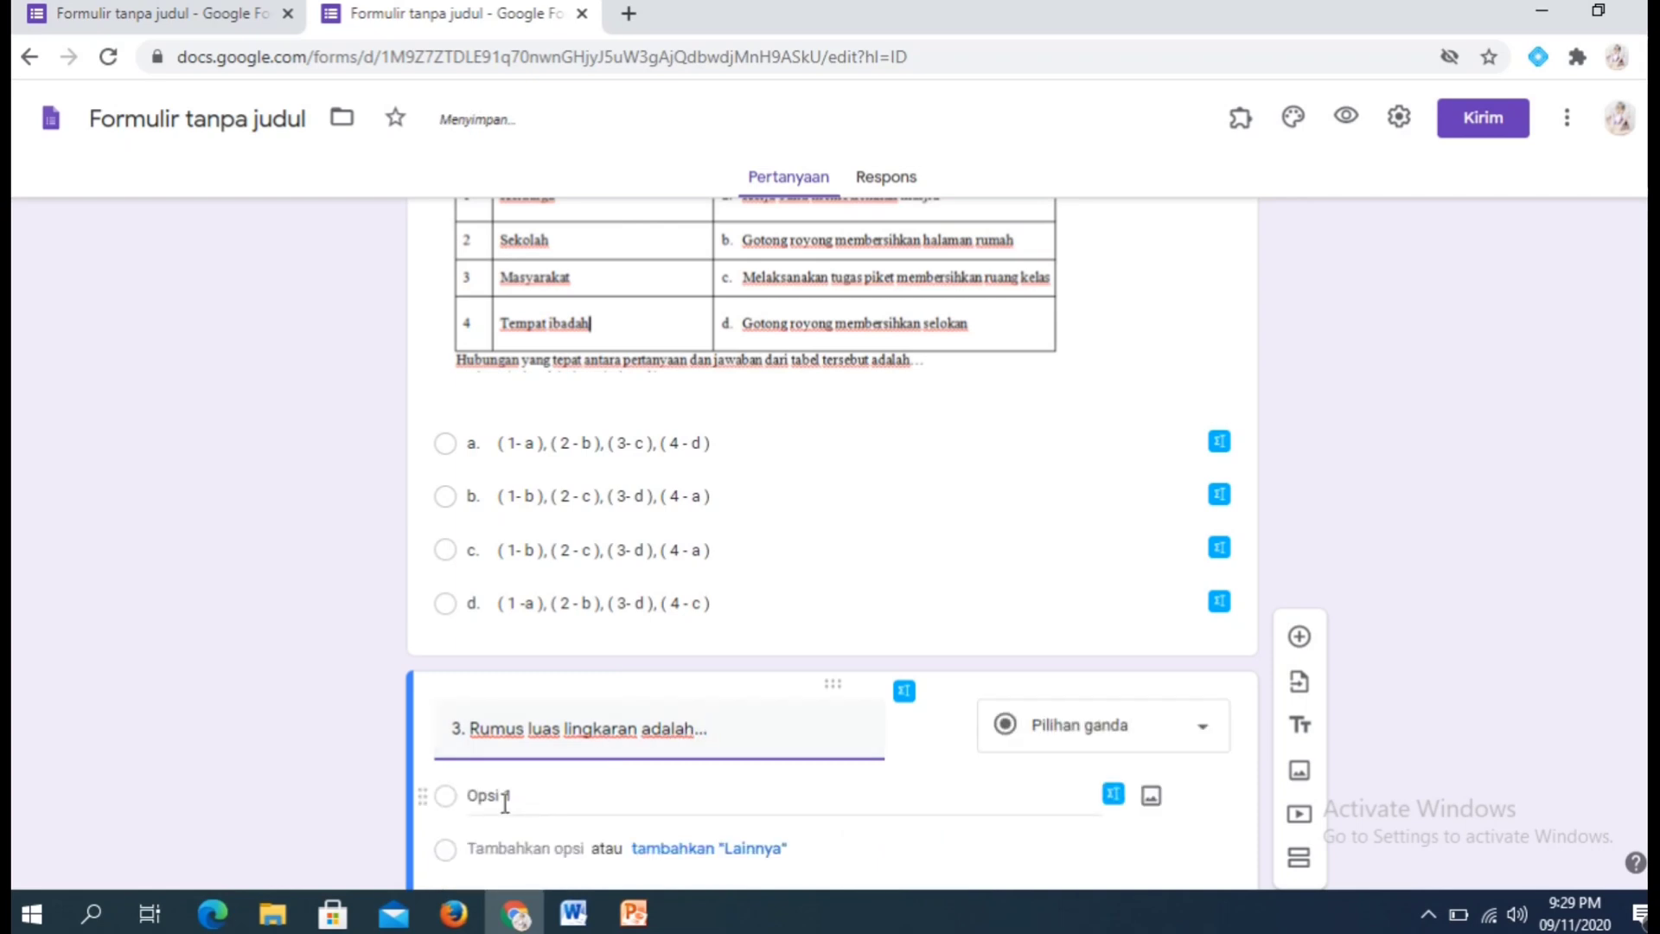
# Look at the equation insertion tools in the Word document tema 2 and return to question 3 in Google Forms.
pyautogui.click(505, 798)
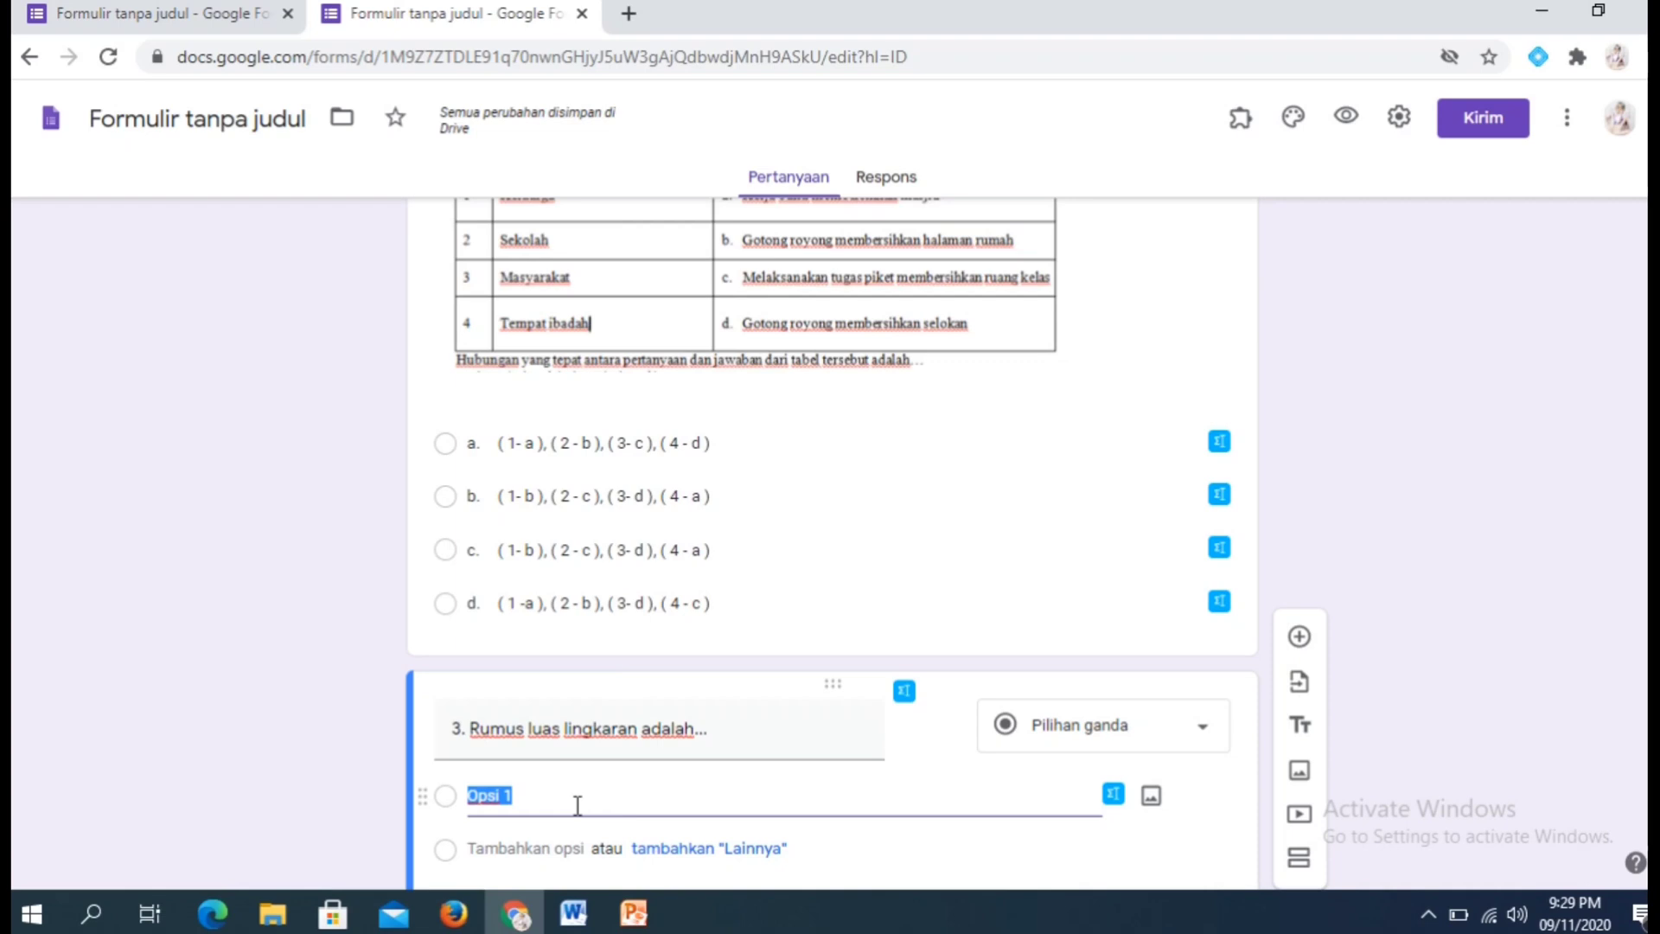
pyautogui.click(575, 924)
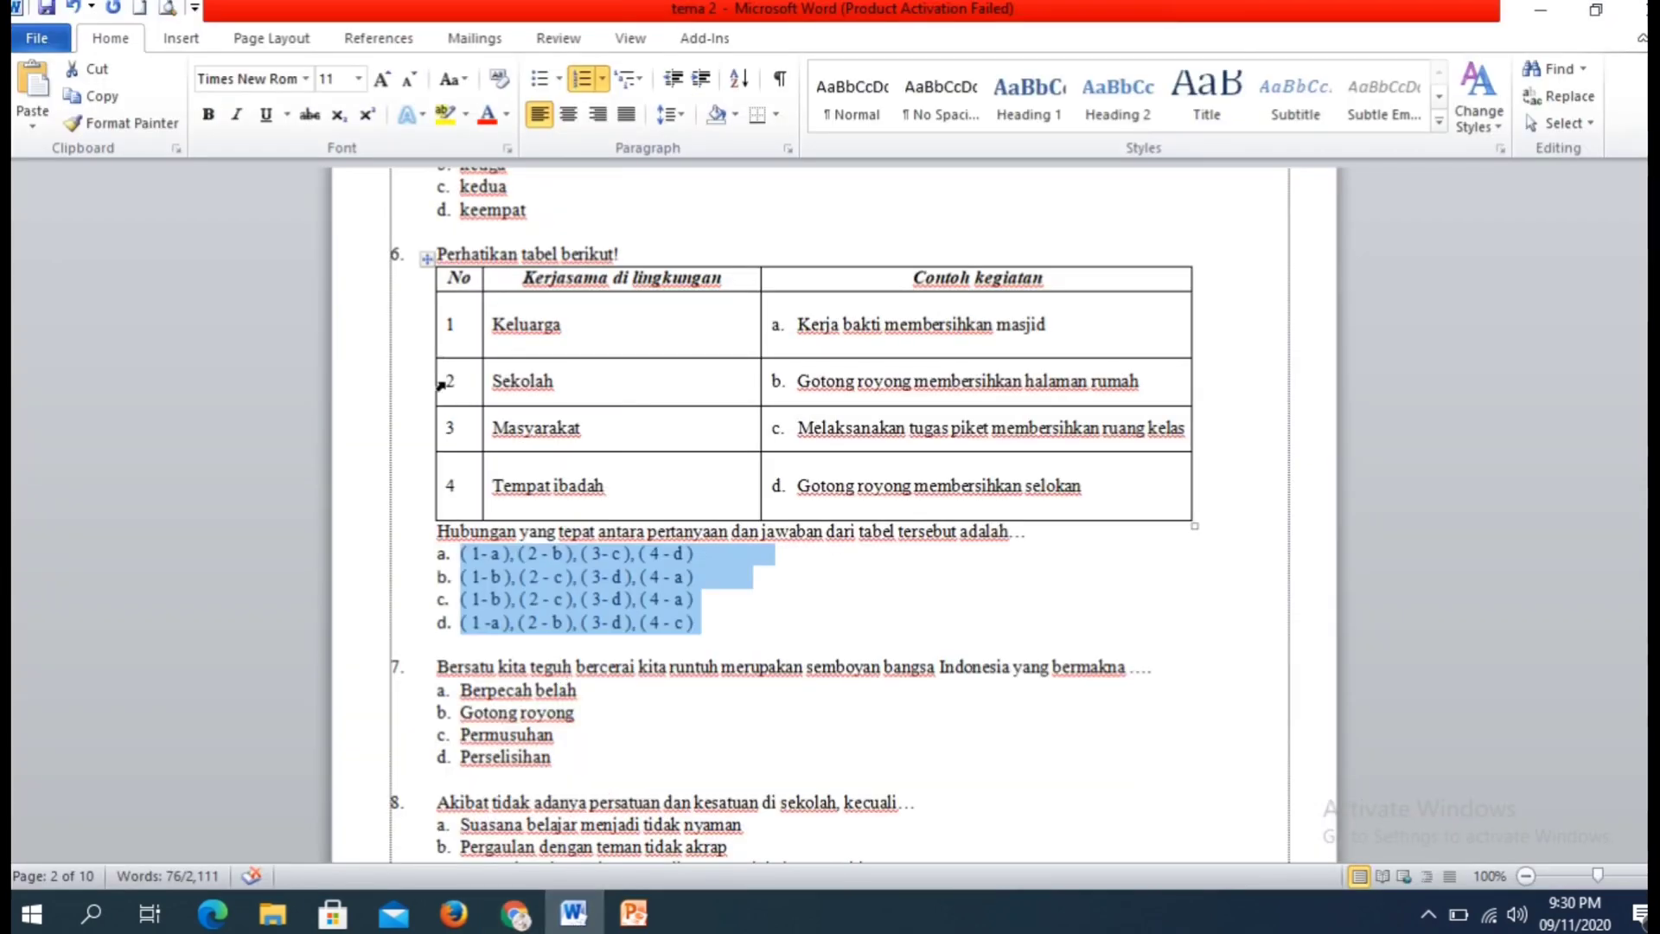
pyautogui.click(184, 43)
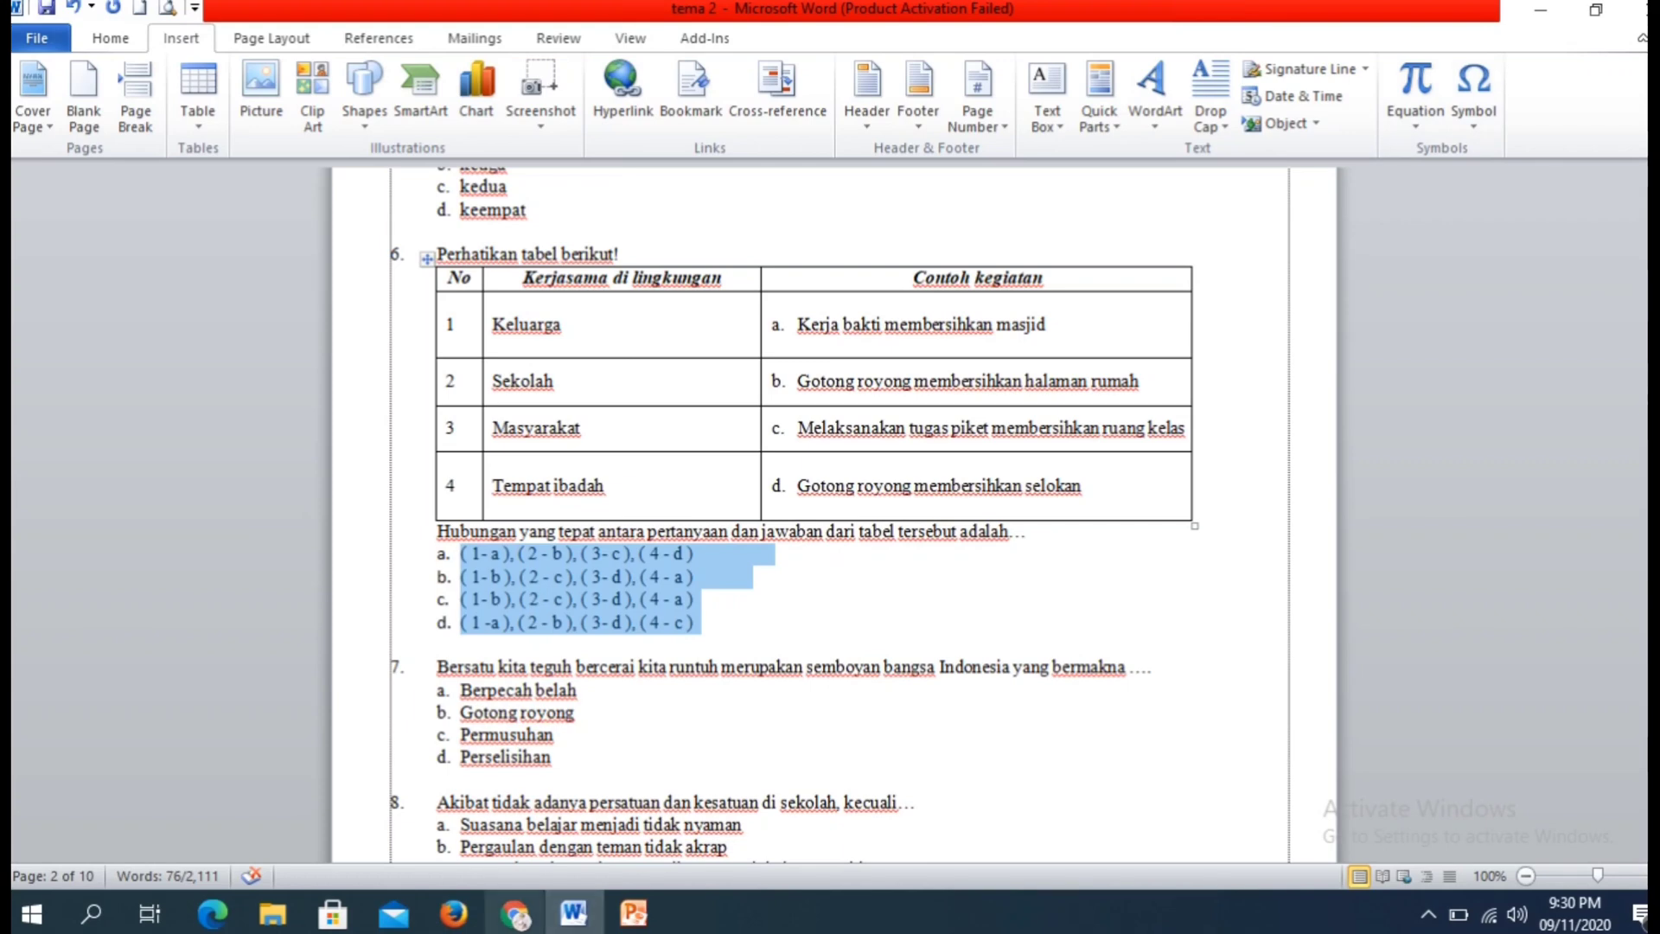
pyautogui.click(513, 915)
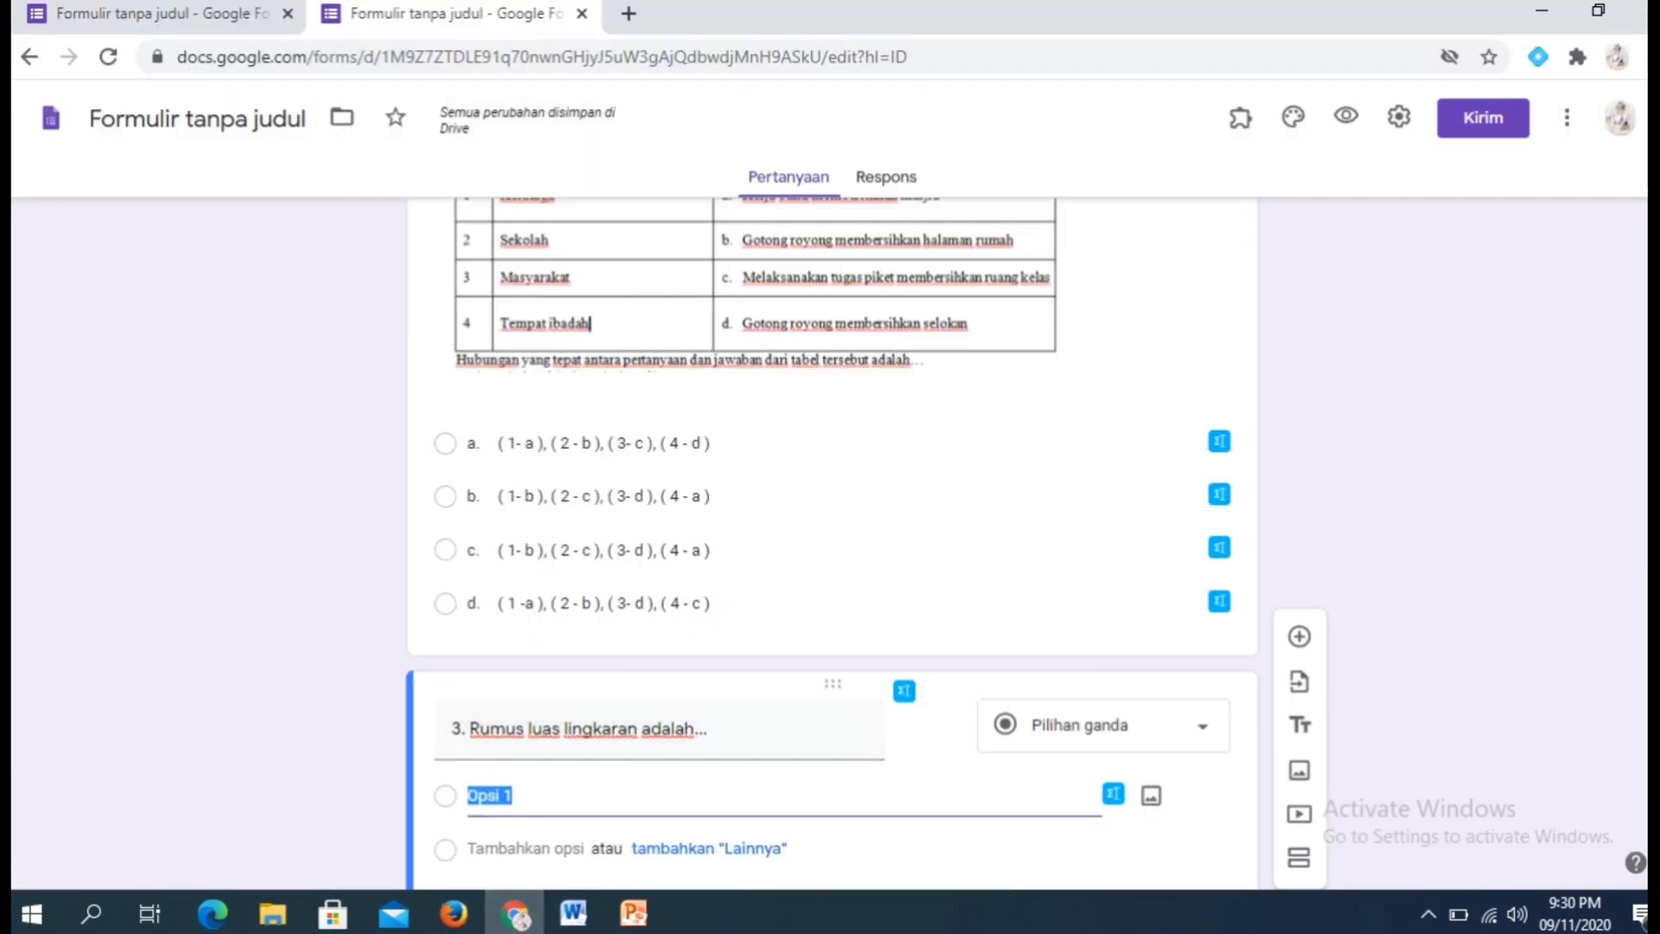
pyautogui.scroll(-2, 922, 627)
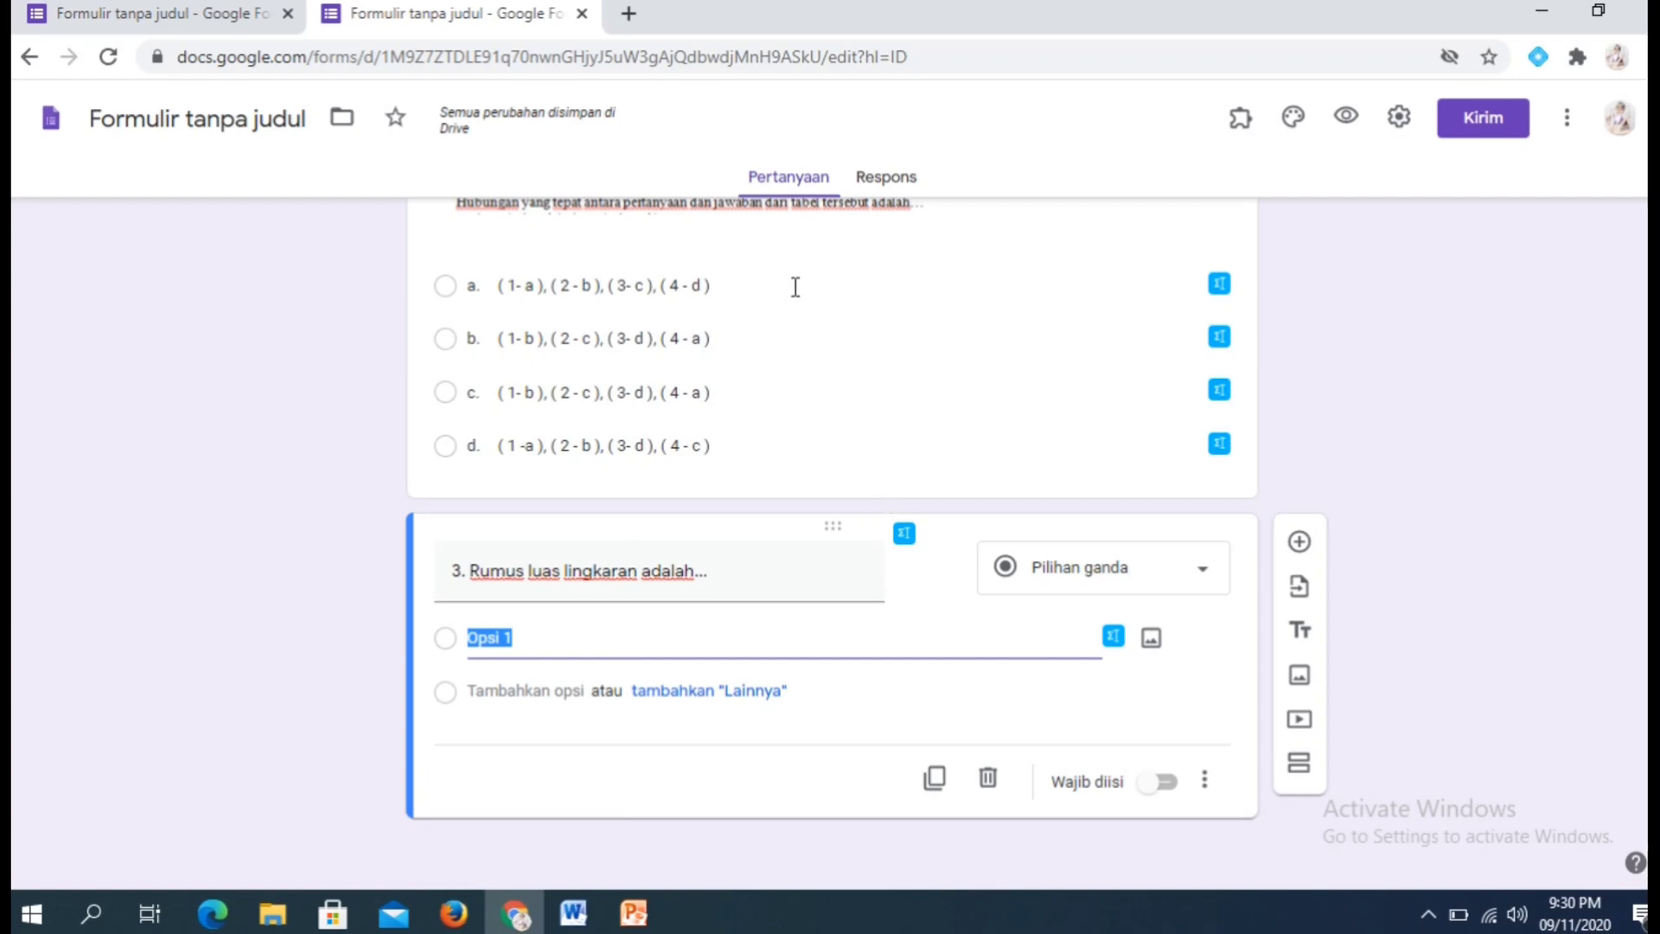
# Search Google for "equatio" in a new browser tab and open the EquatIO - Math made digital extension page in the Chrome Web Store.
pyautogui.click(629, 15)
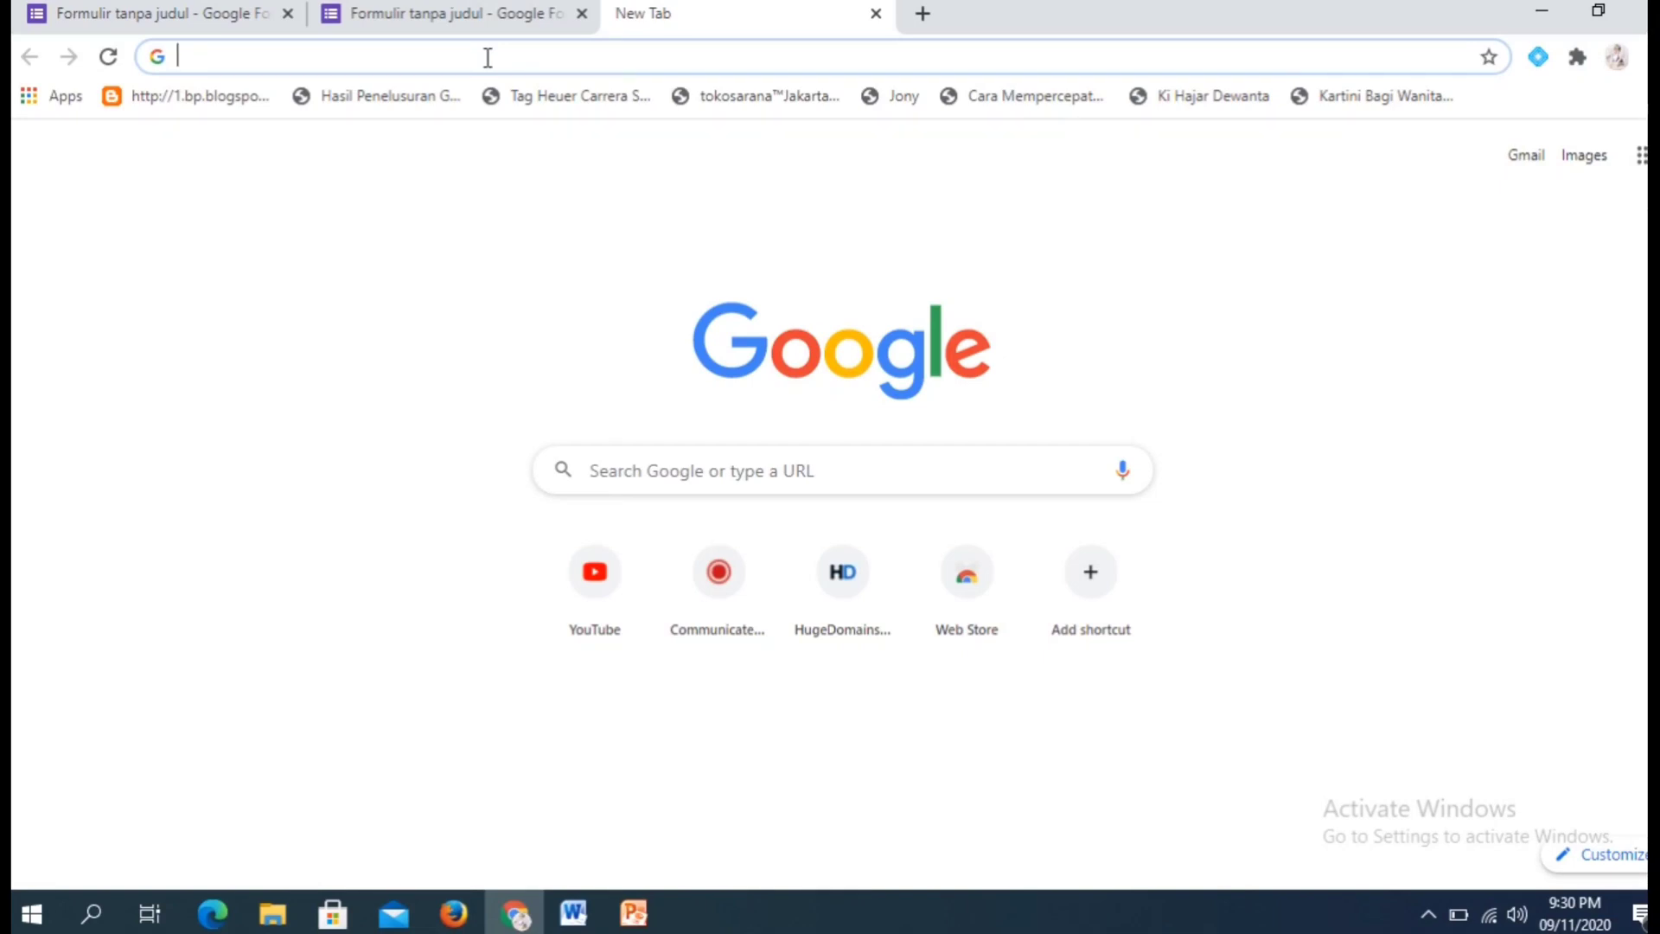
pyautogui.write('eq')
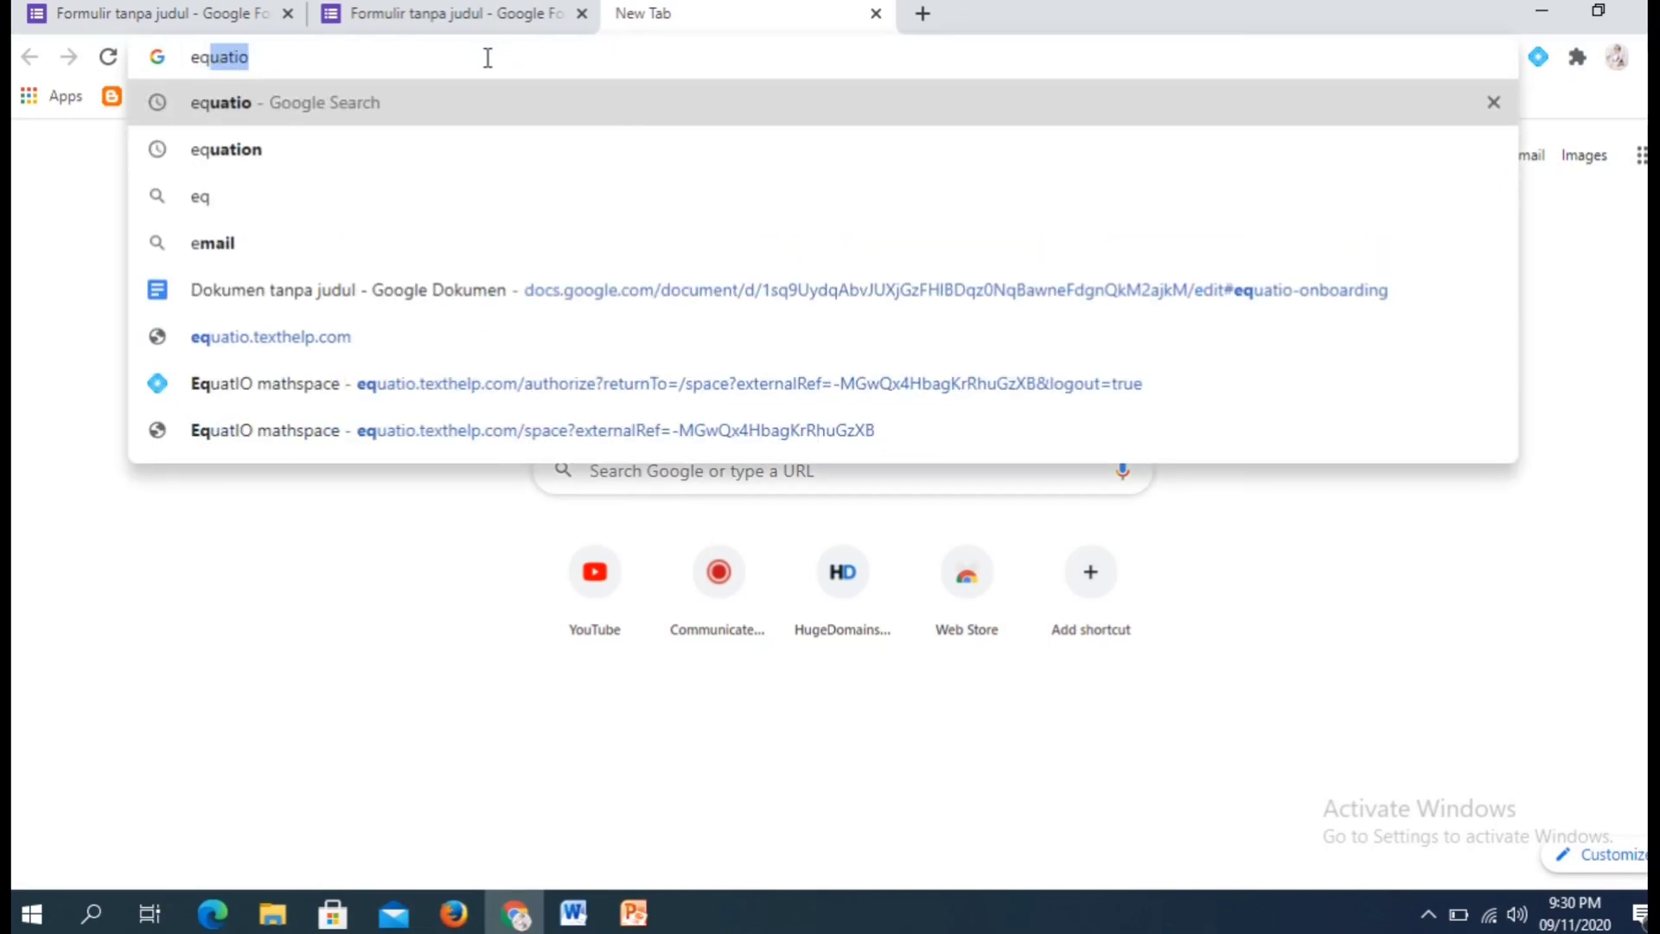
pyautogui.write('uati')
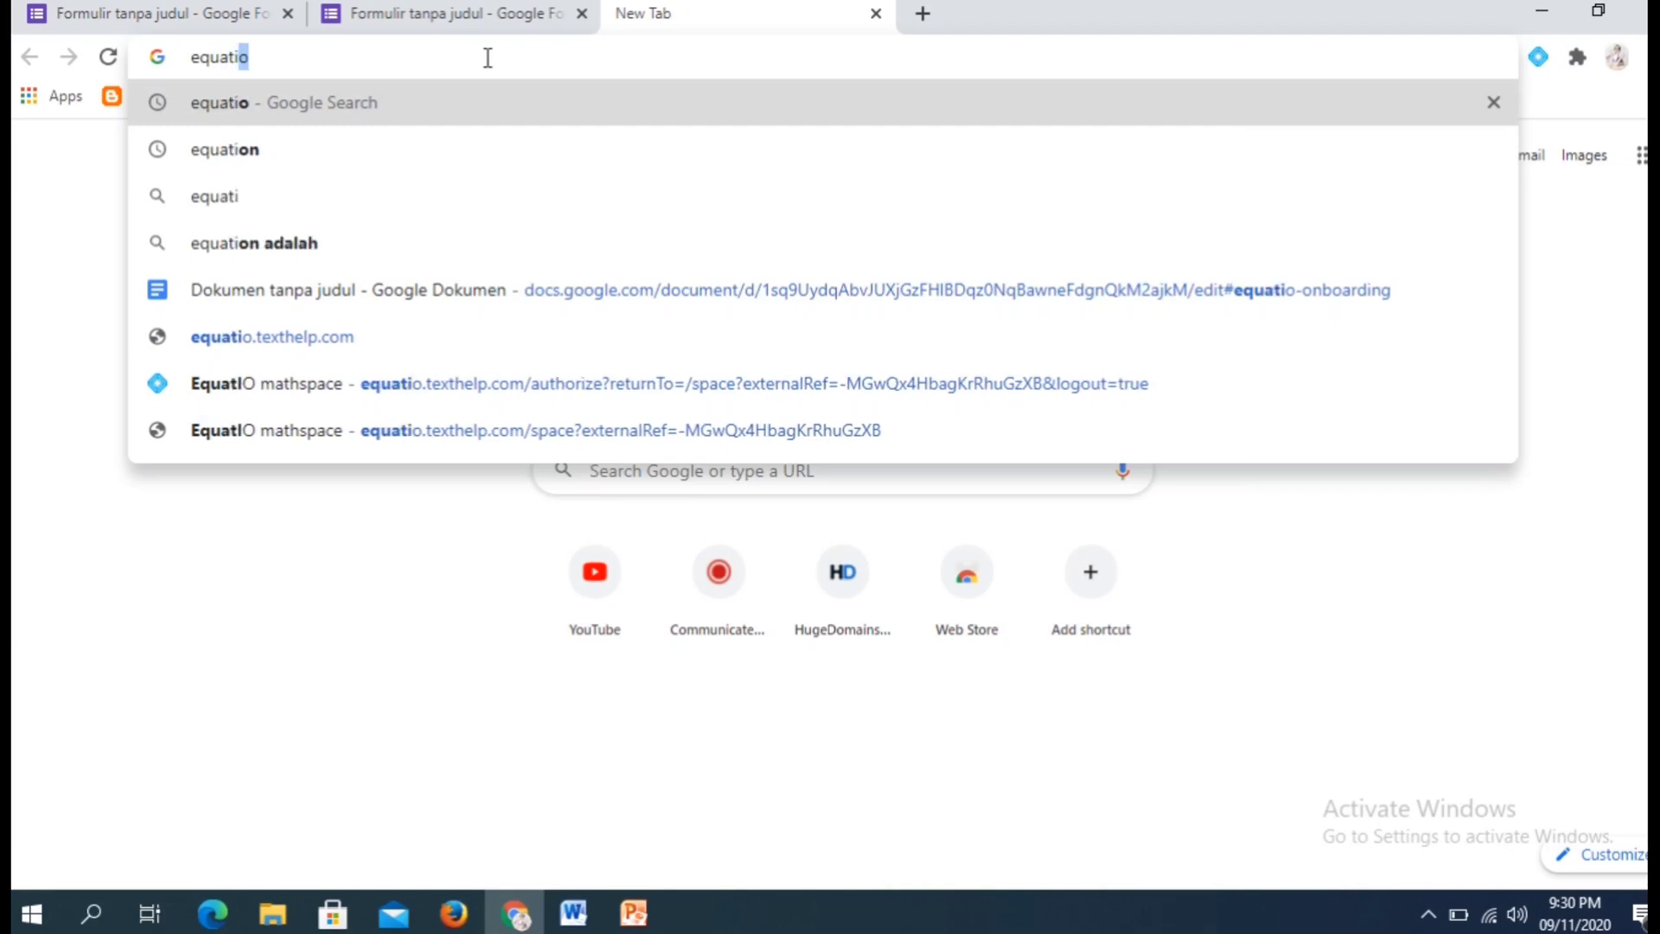
pyautogui.write('o')
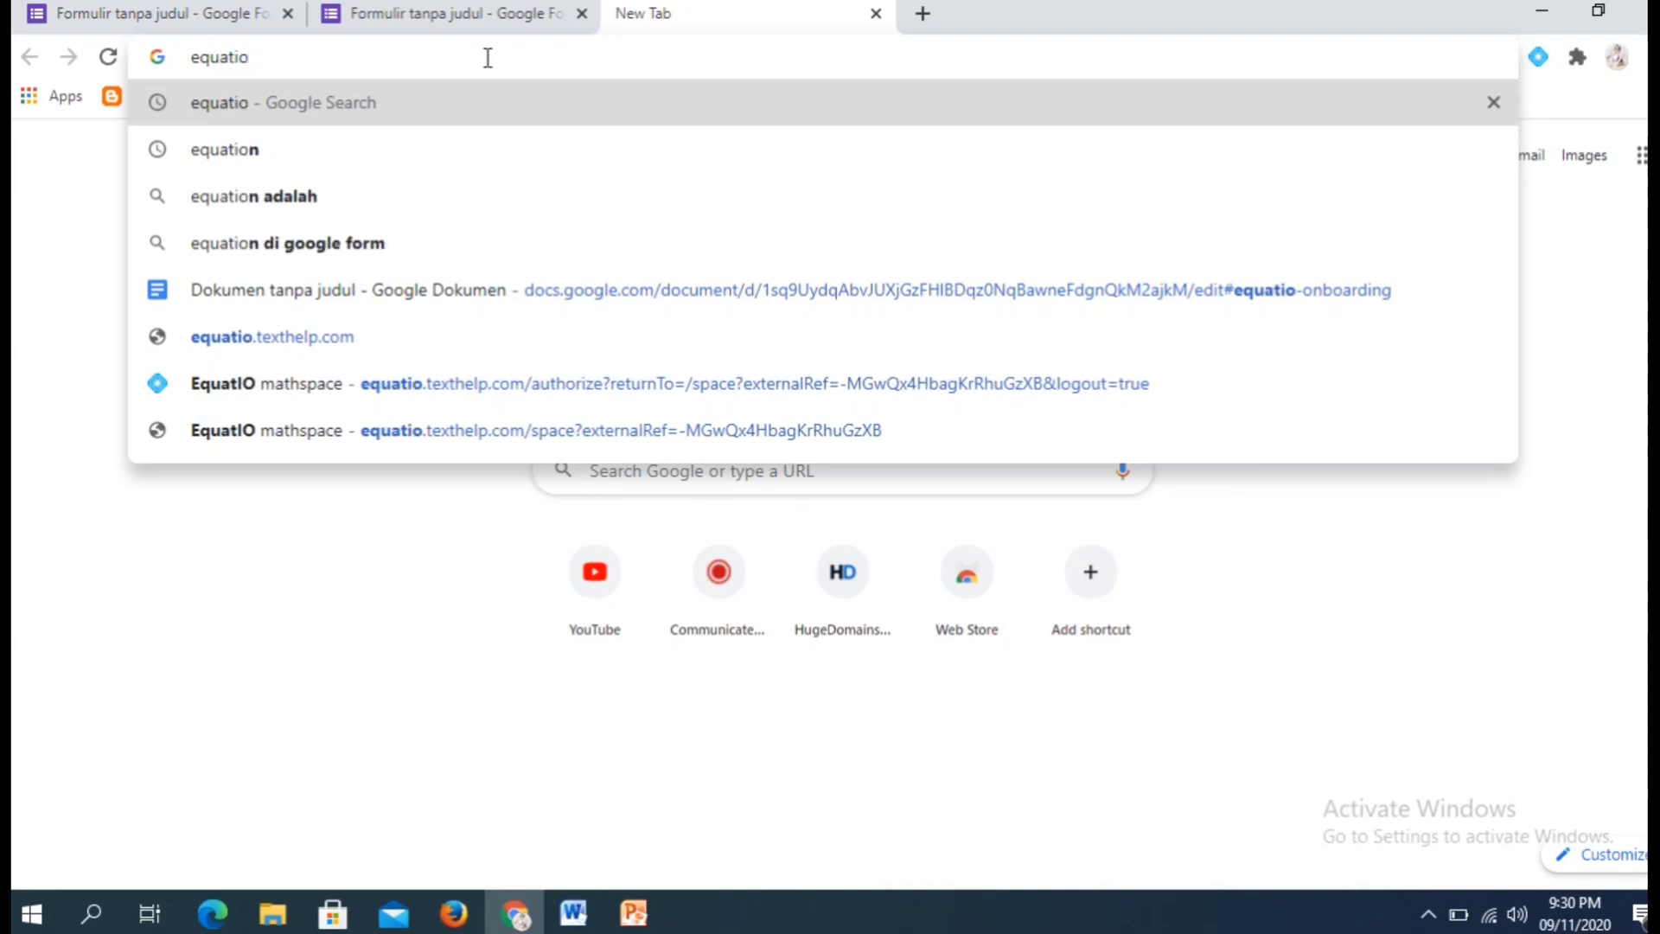
pyautogui.press('Return')
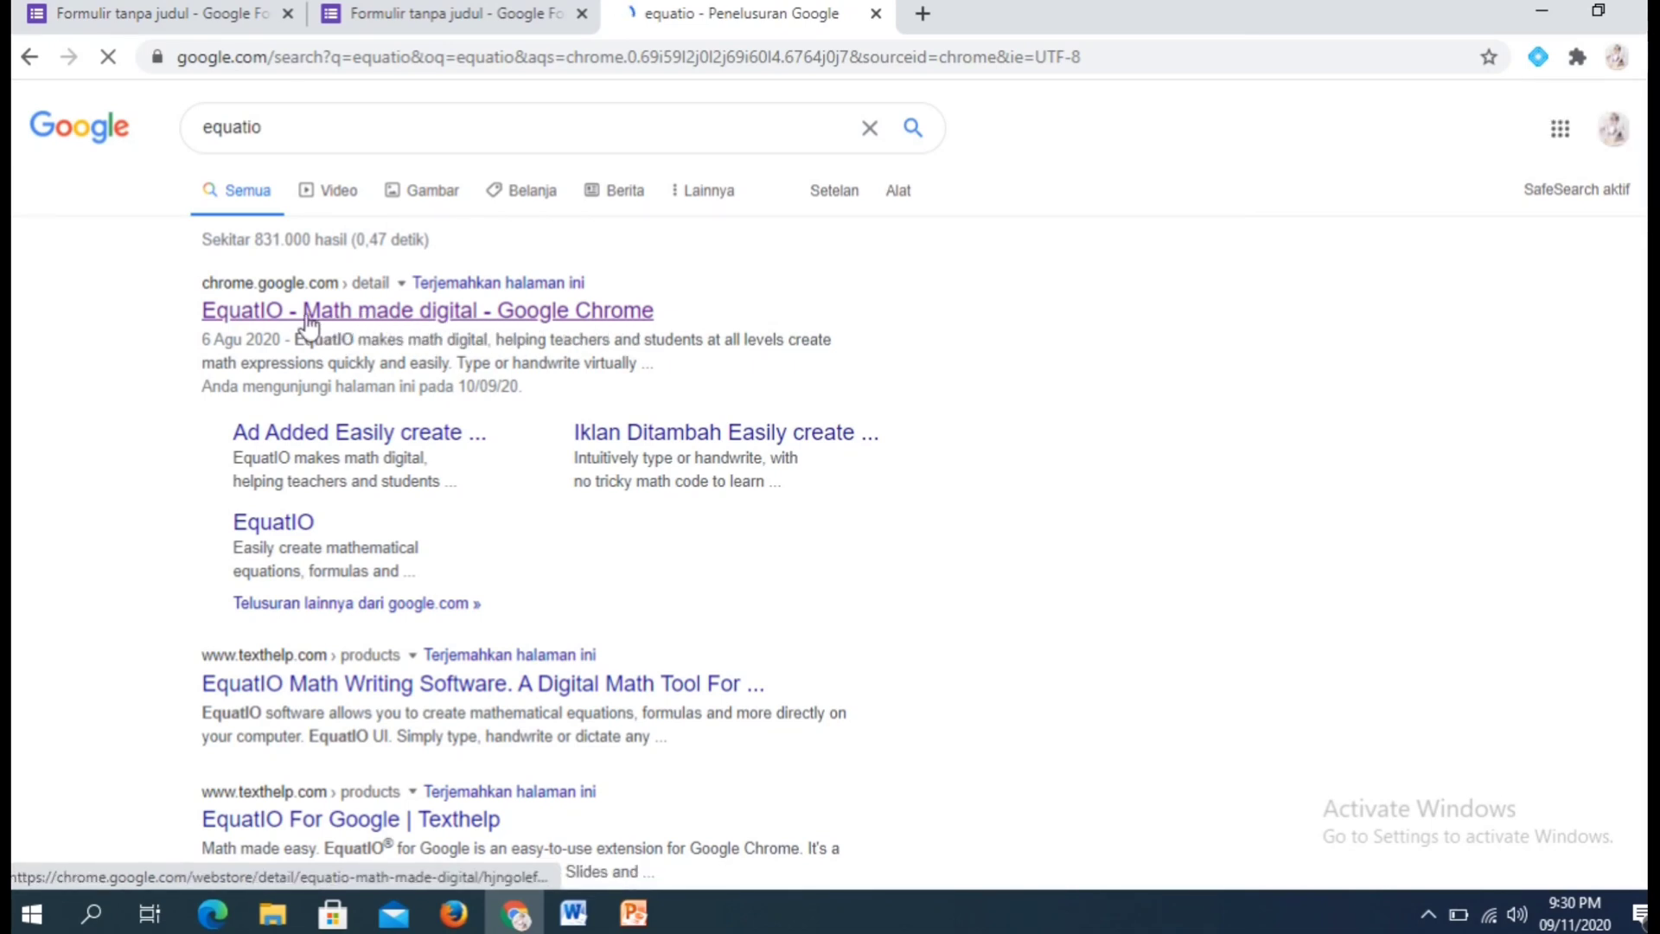
pyautogui.click(268, 327)
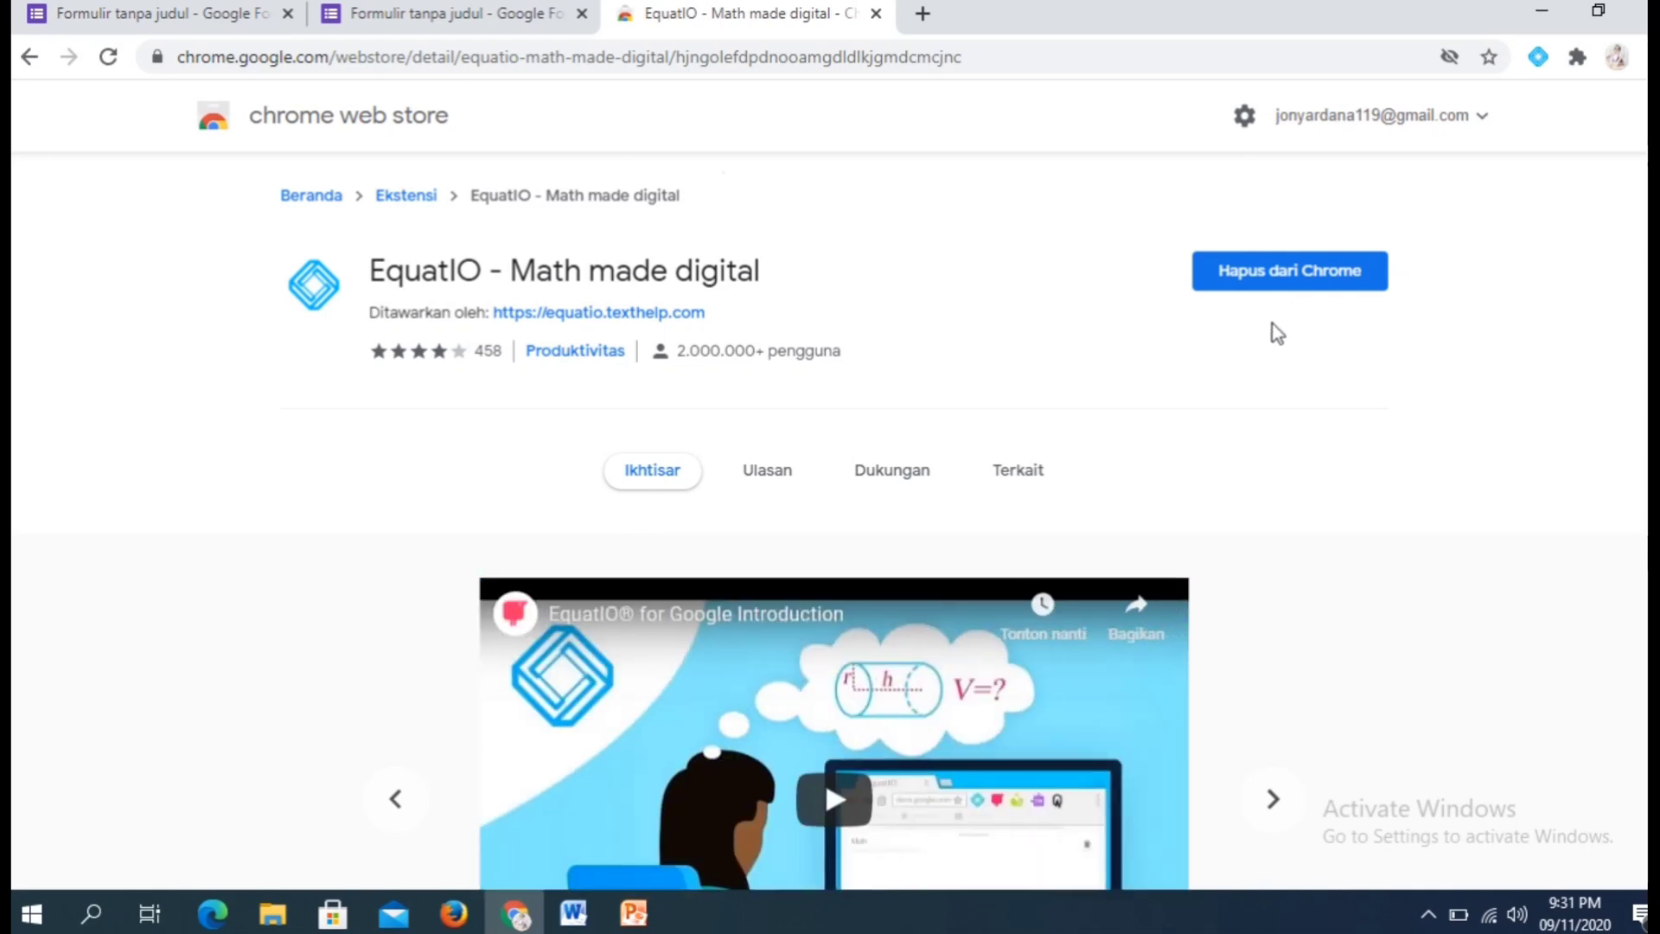
# Return to the form and add a blank multiple-choice question directly after question 2.
pyautogui.click(521, 21)
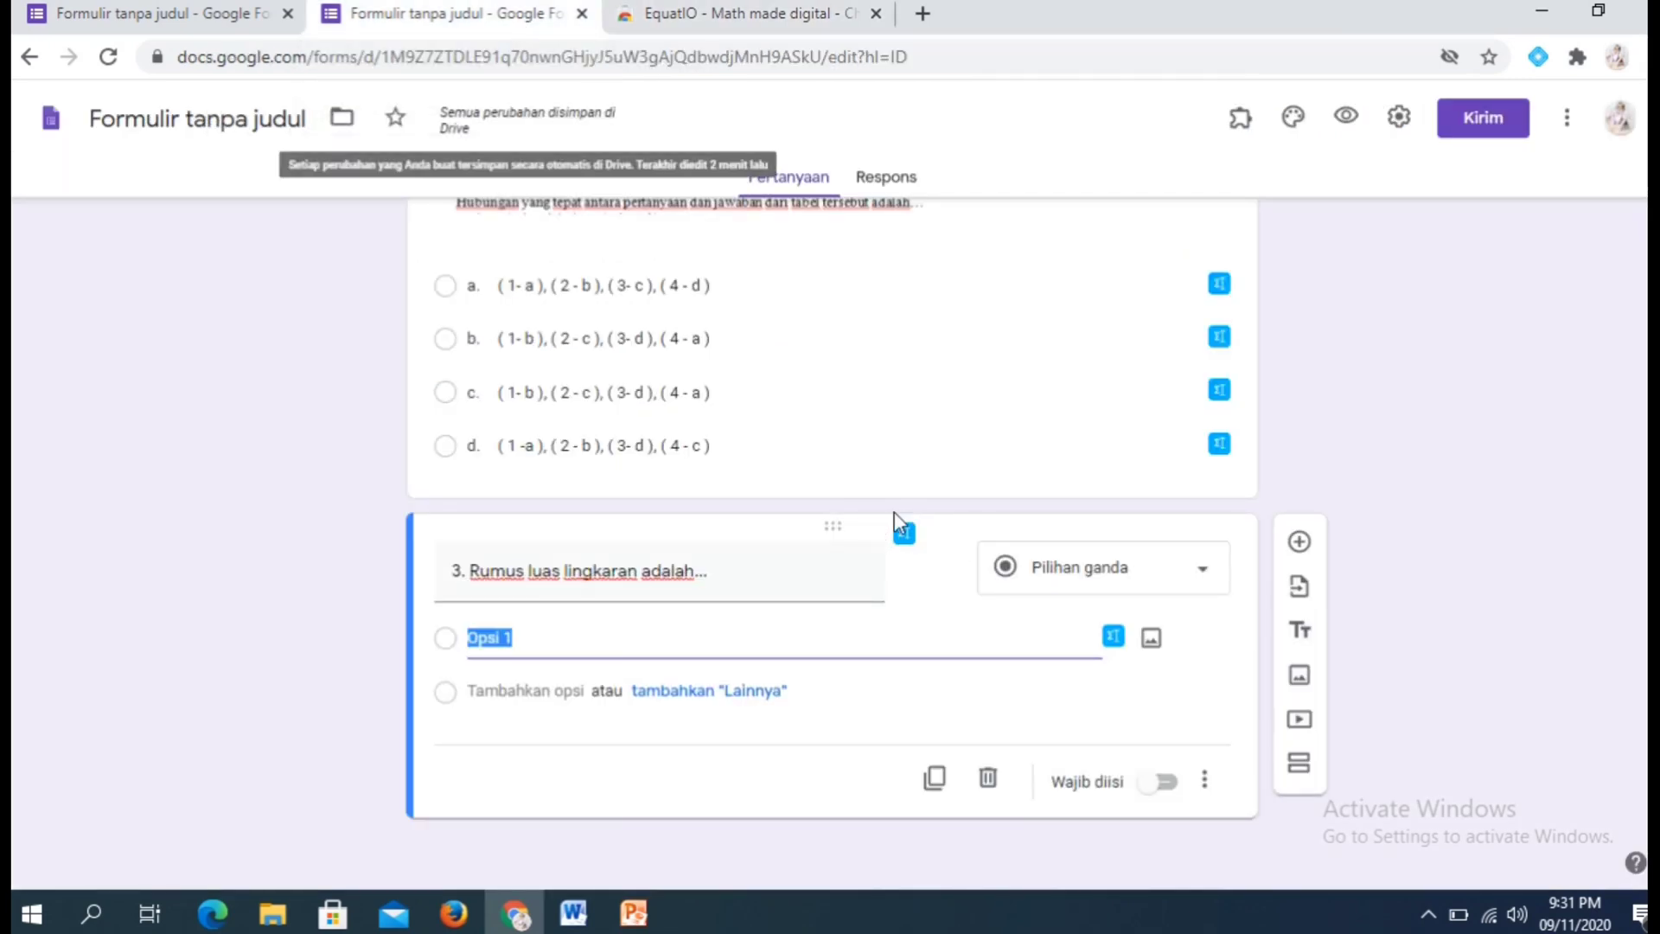
pyautogui.click(910, 393)
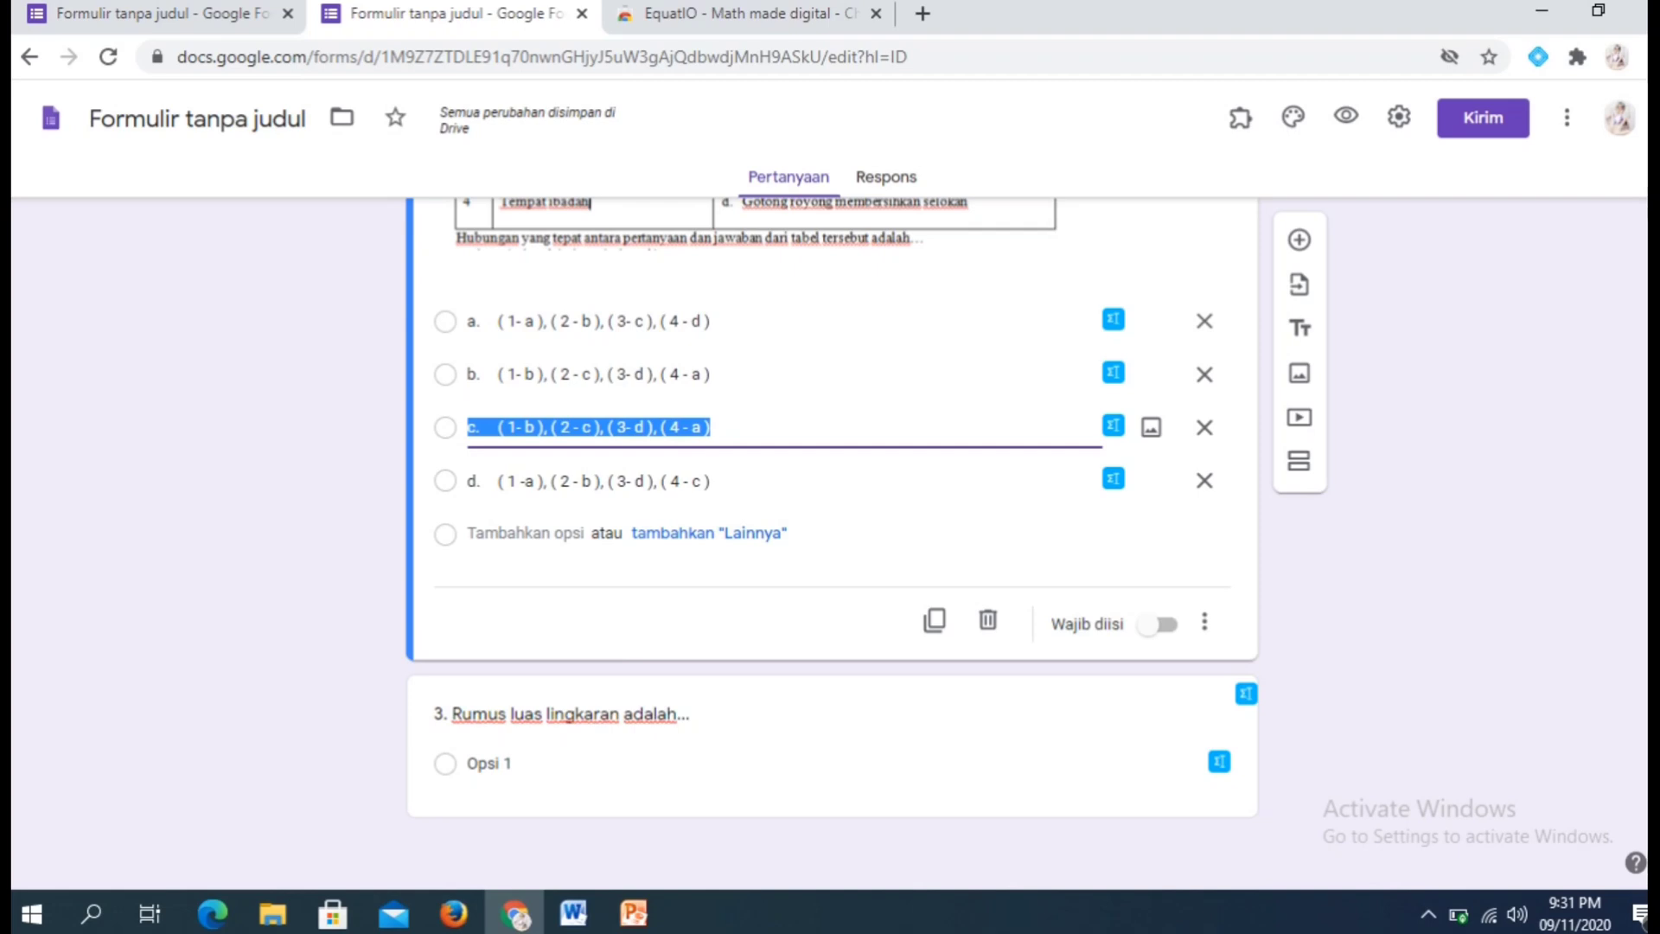
pyautogui.scroll(5, 830, 519)
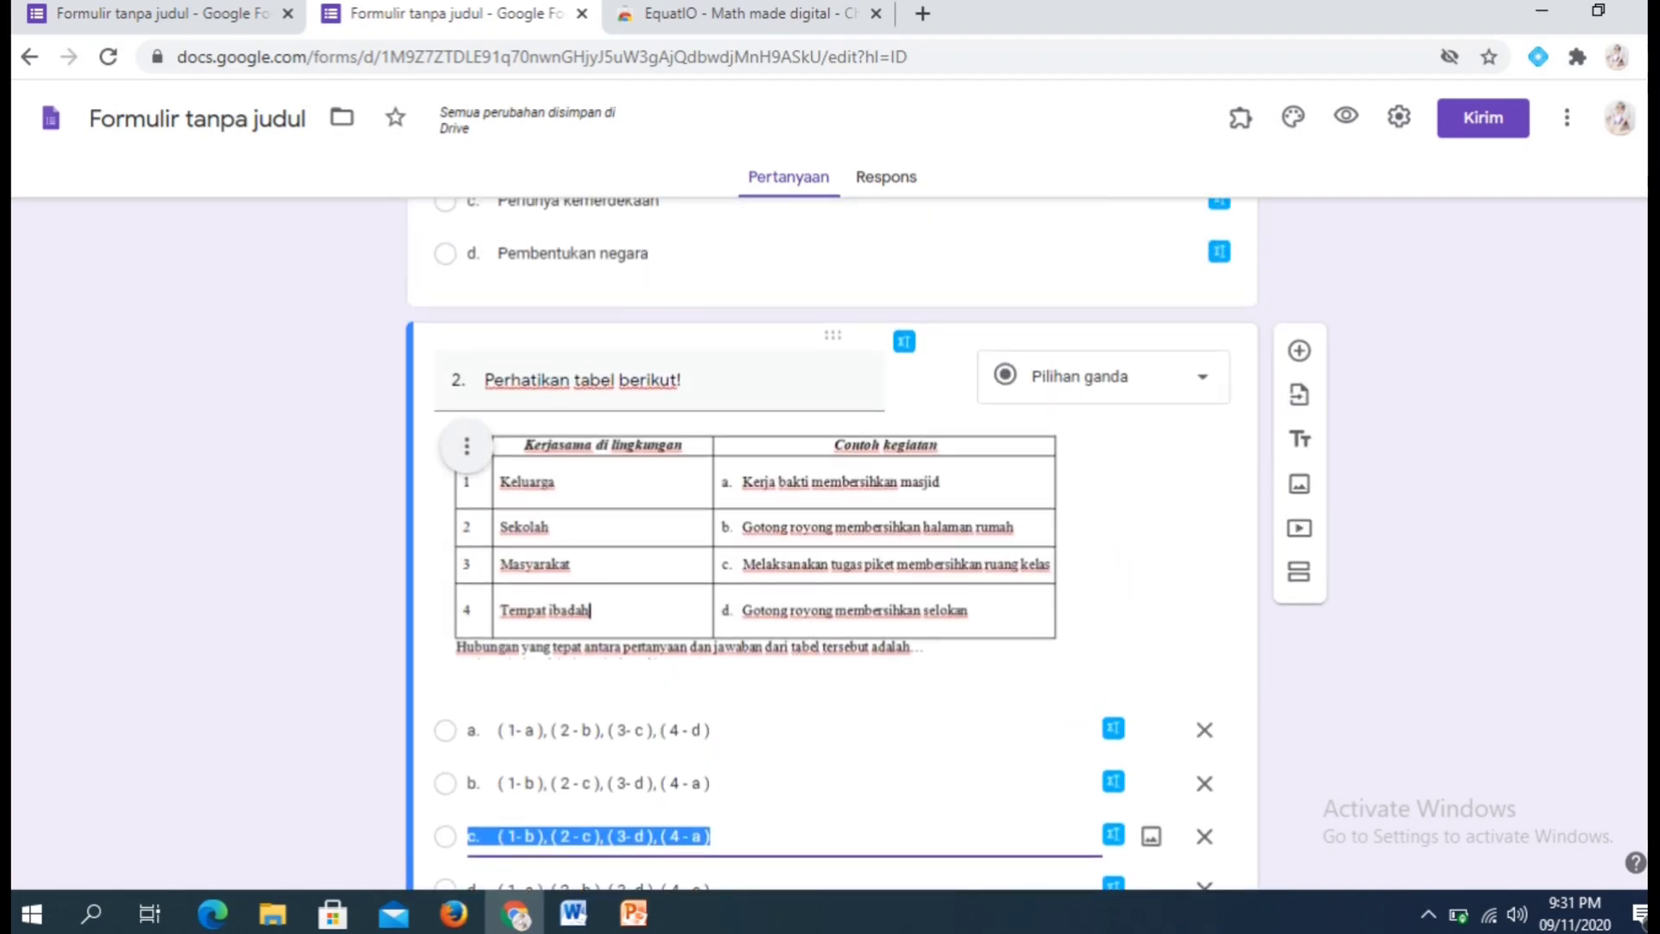
pyautogui.scroll(-5, 830, 519)
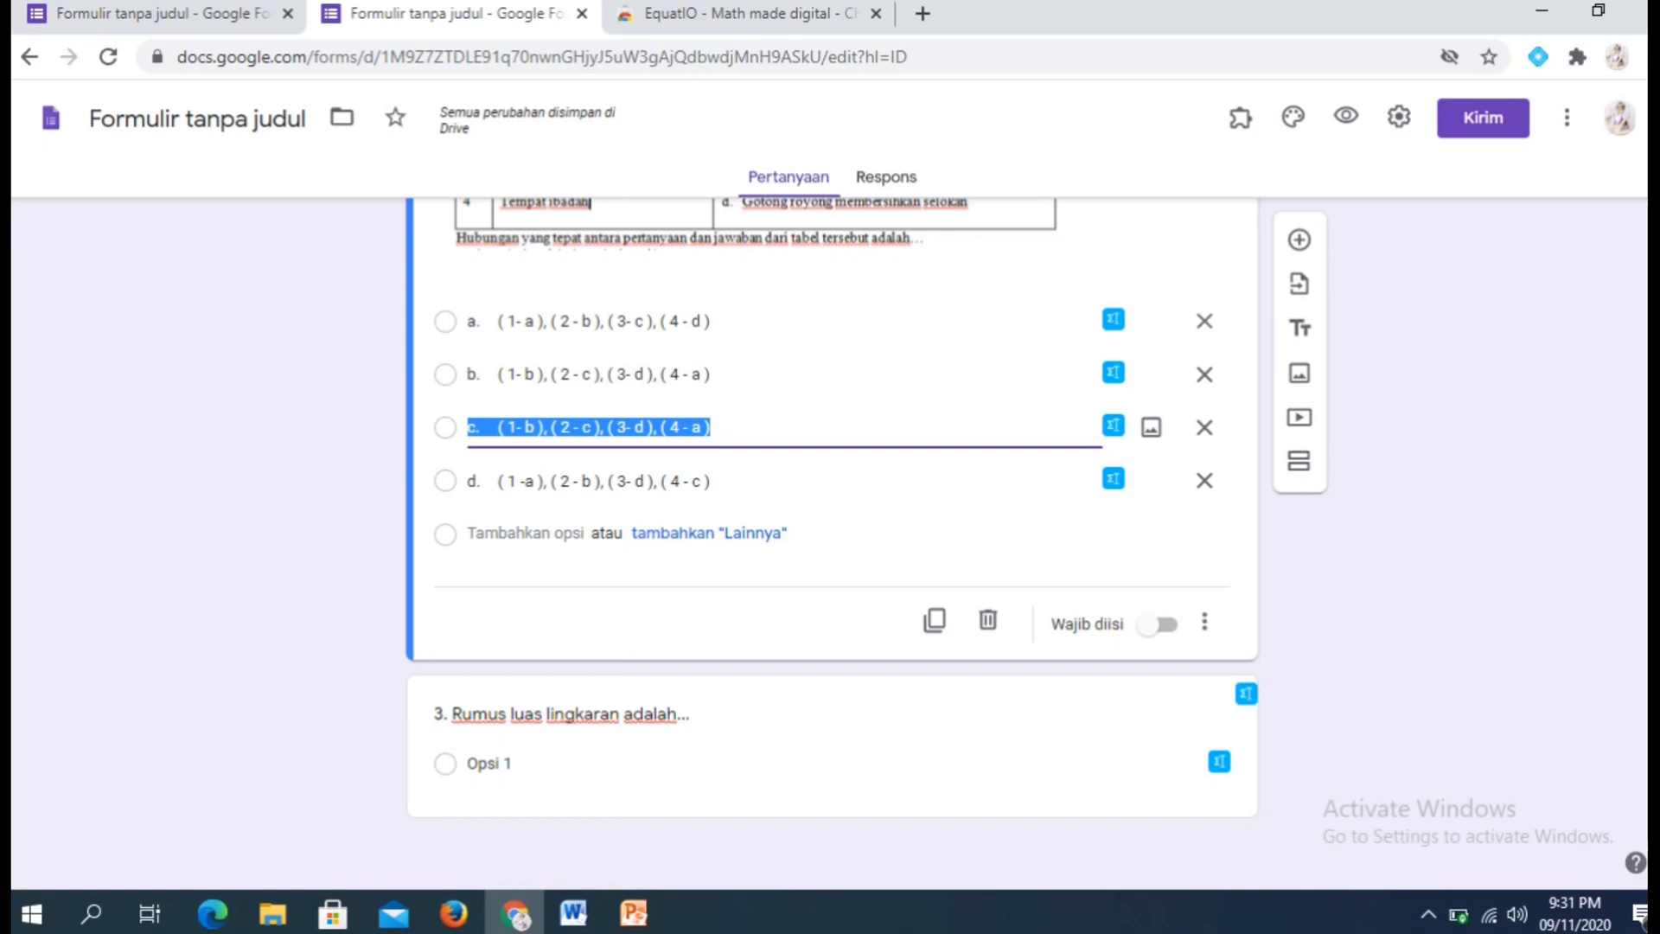
pyautogui.scroll(4, 830, 519)
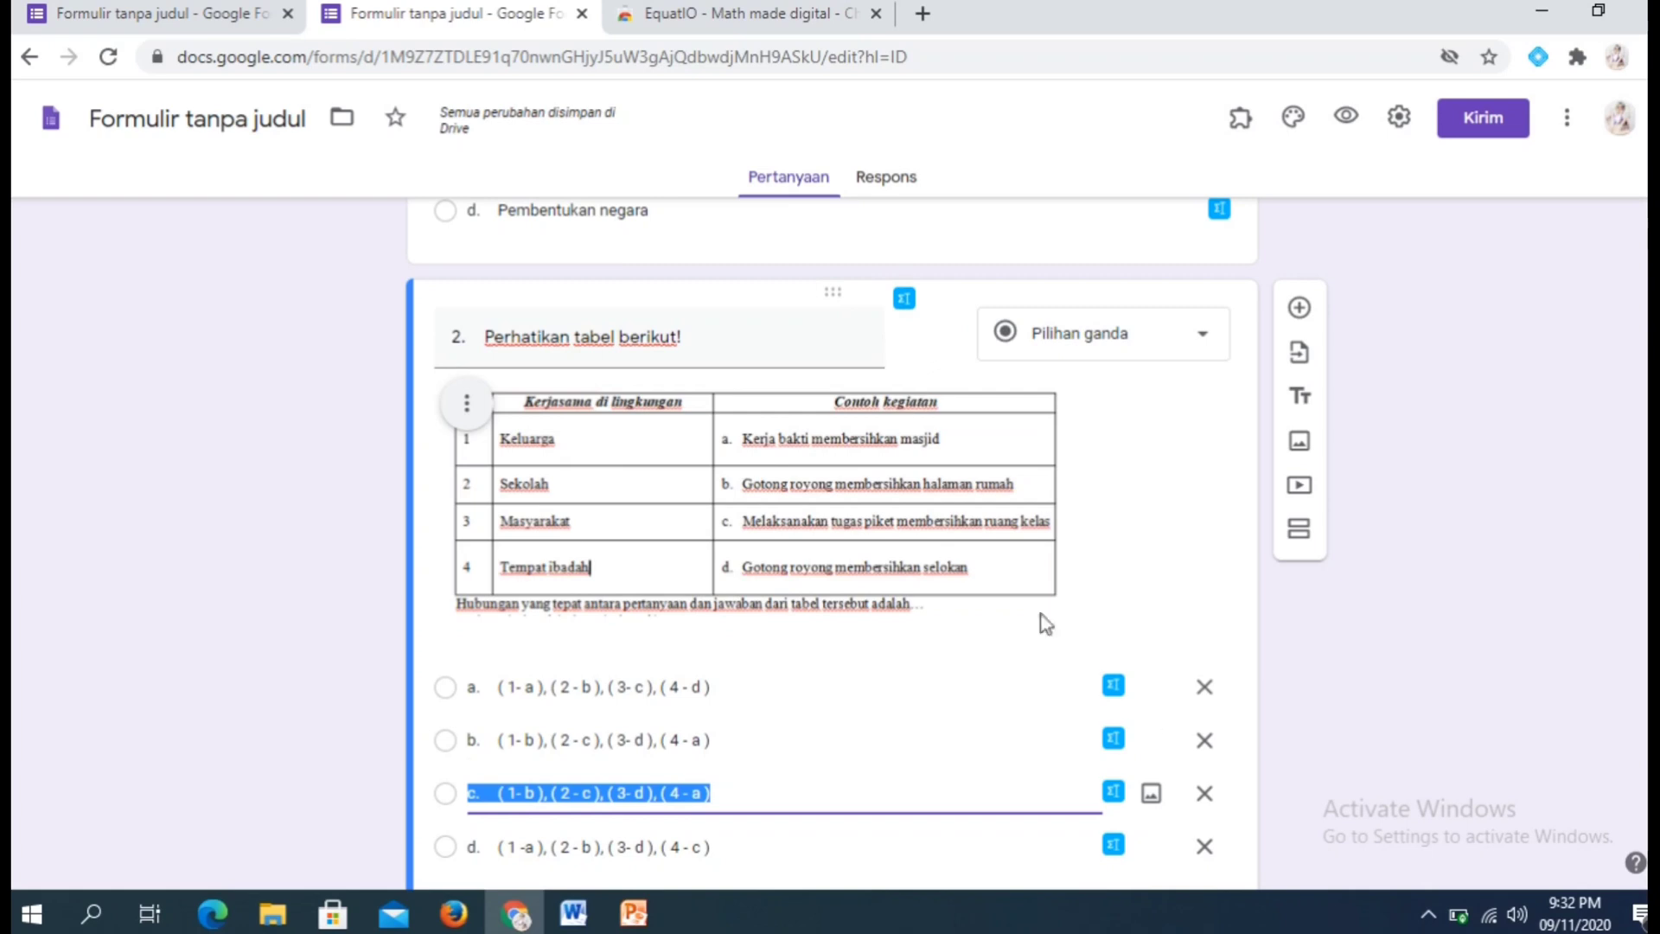
pyautogui.click(1299, 309)
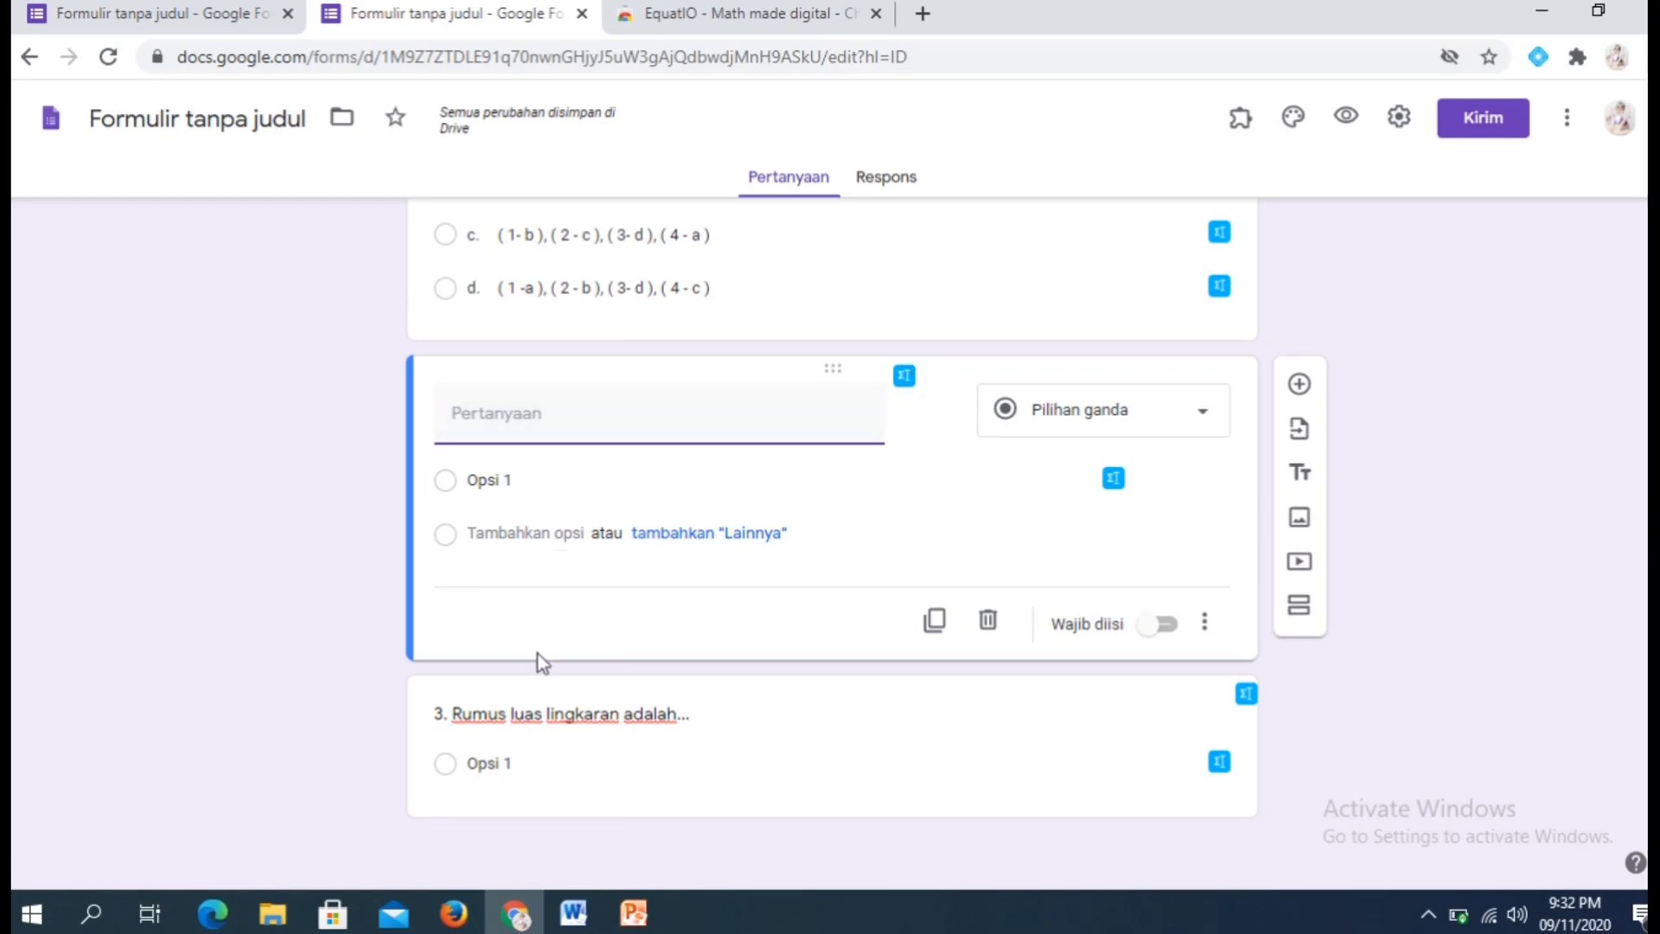
# Bring up the EquatIO toolbar for the title of question 3, "Rumus luas lingkaran adalah...".
pyautogui.click(450, 718)
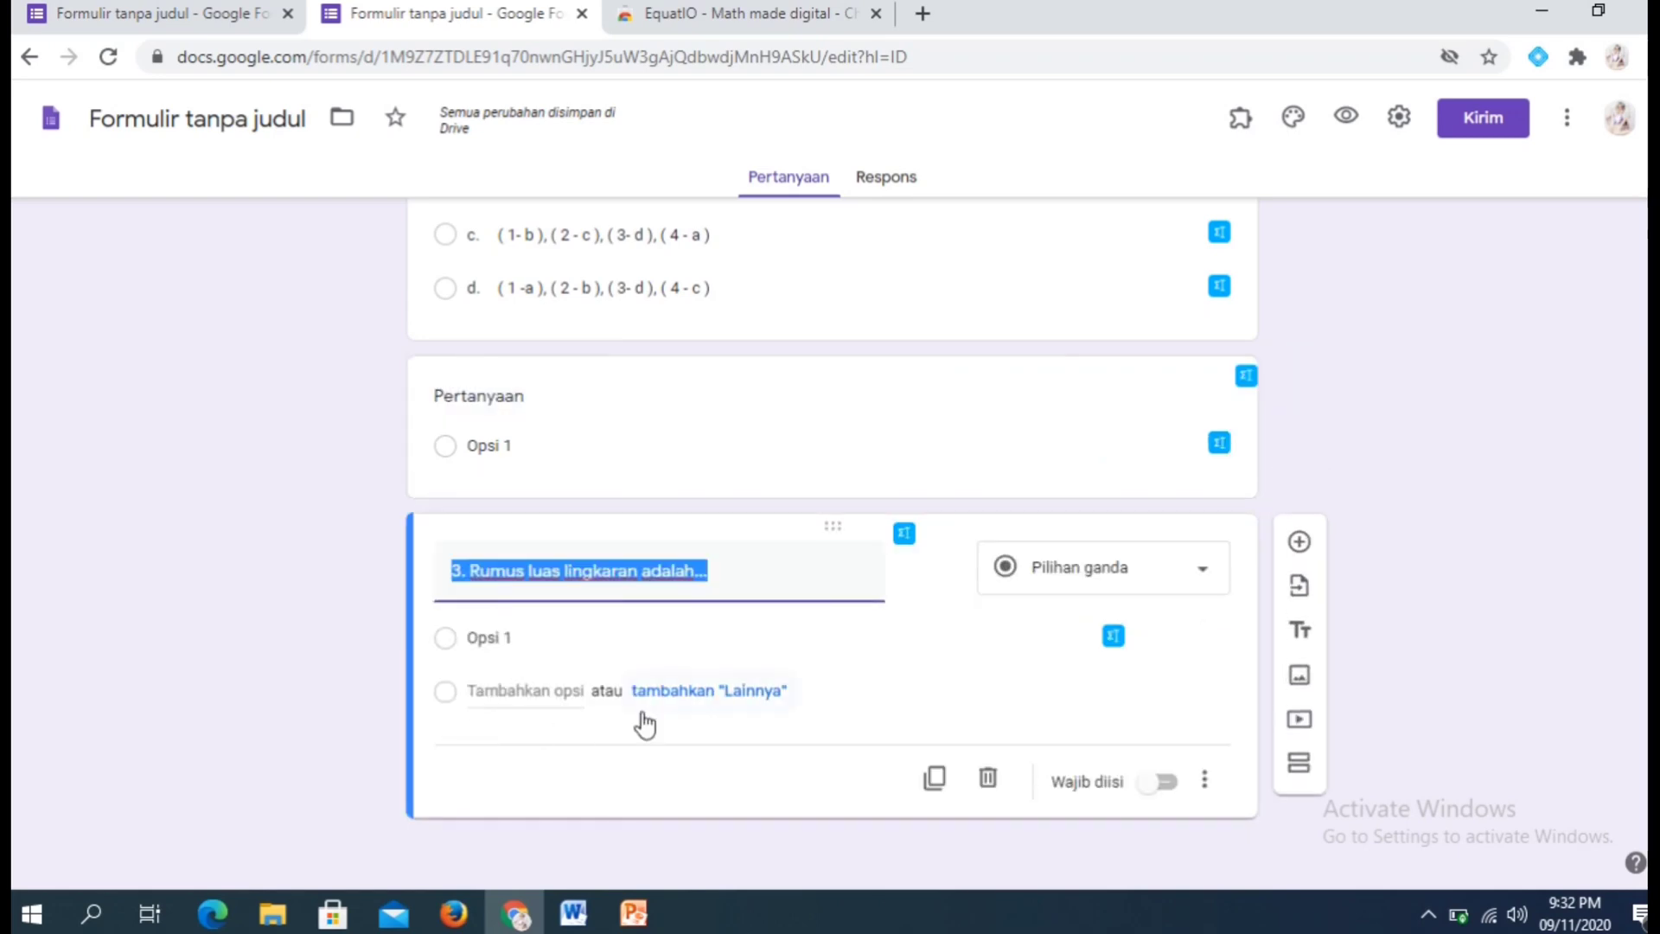
pyautogui.click(753, 575)
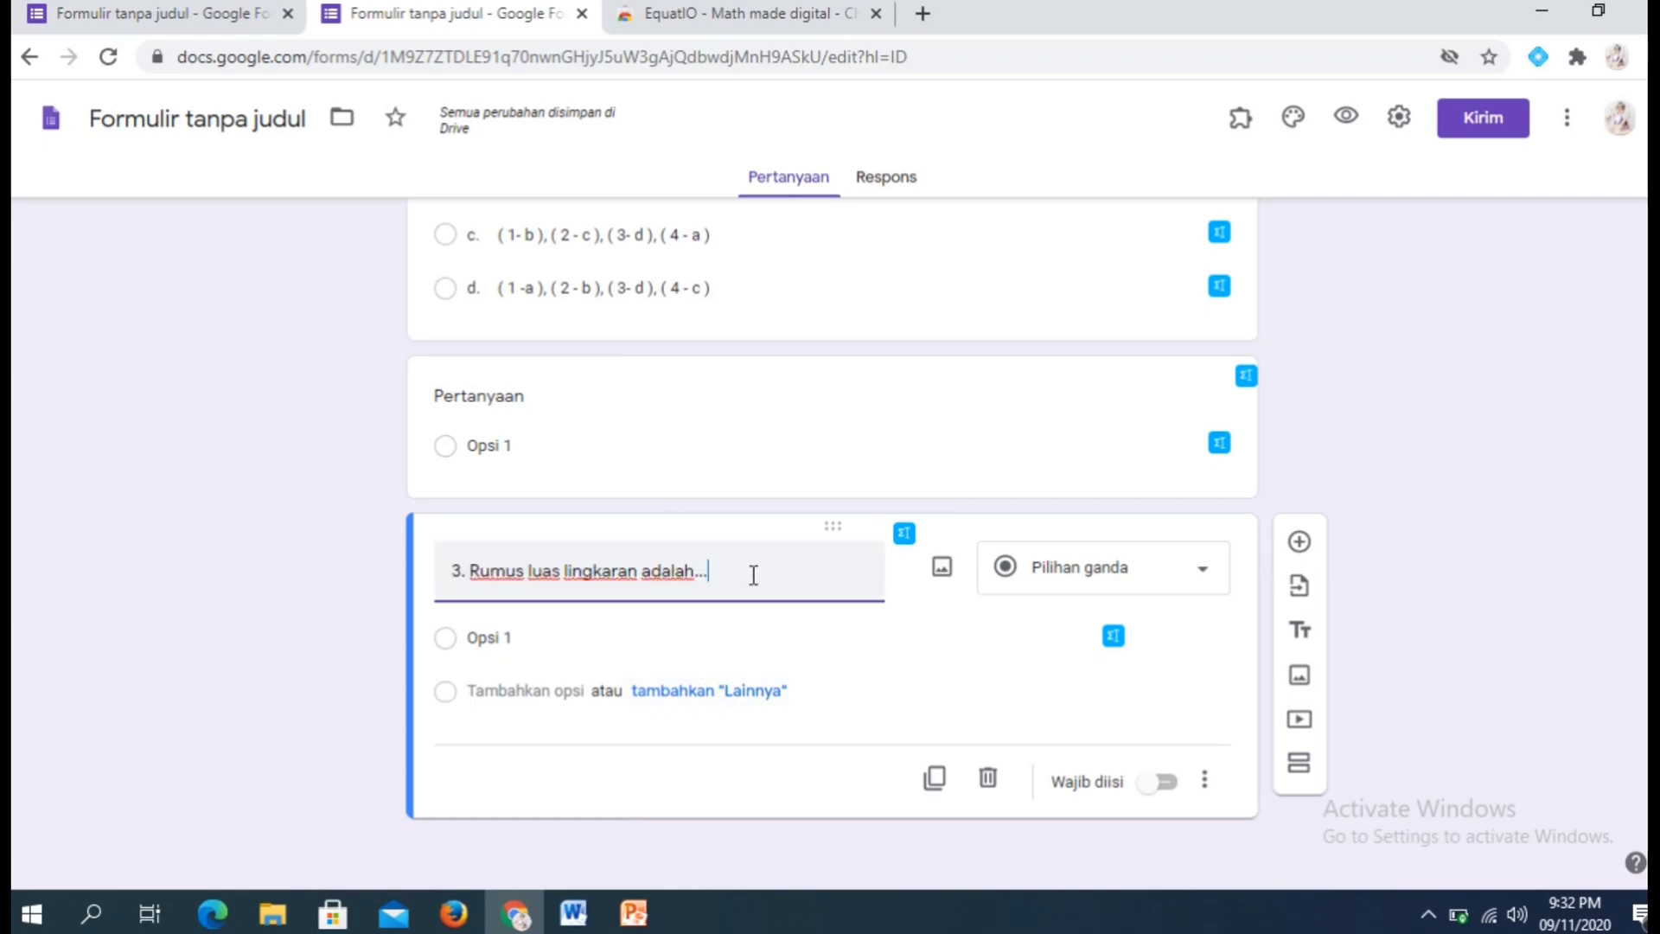
pyautogui.click(903, 538)
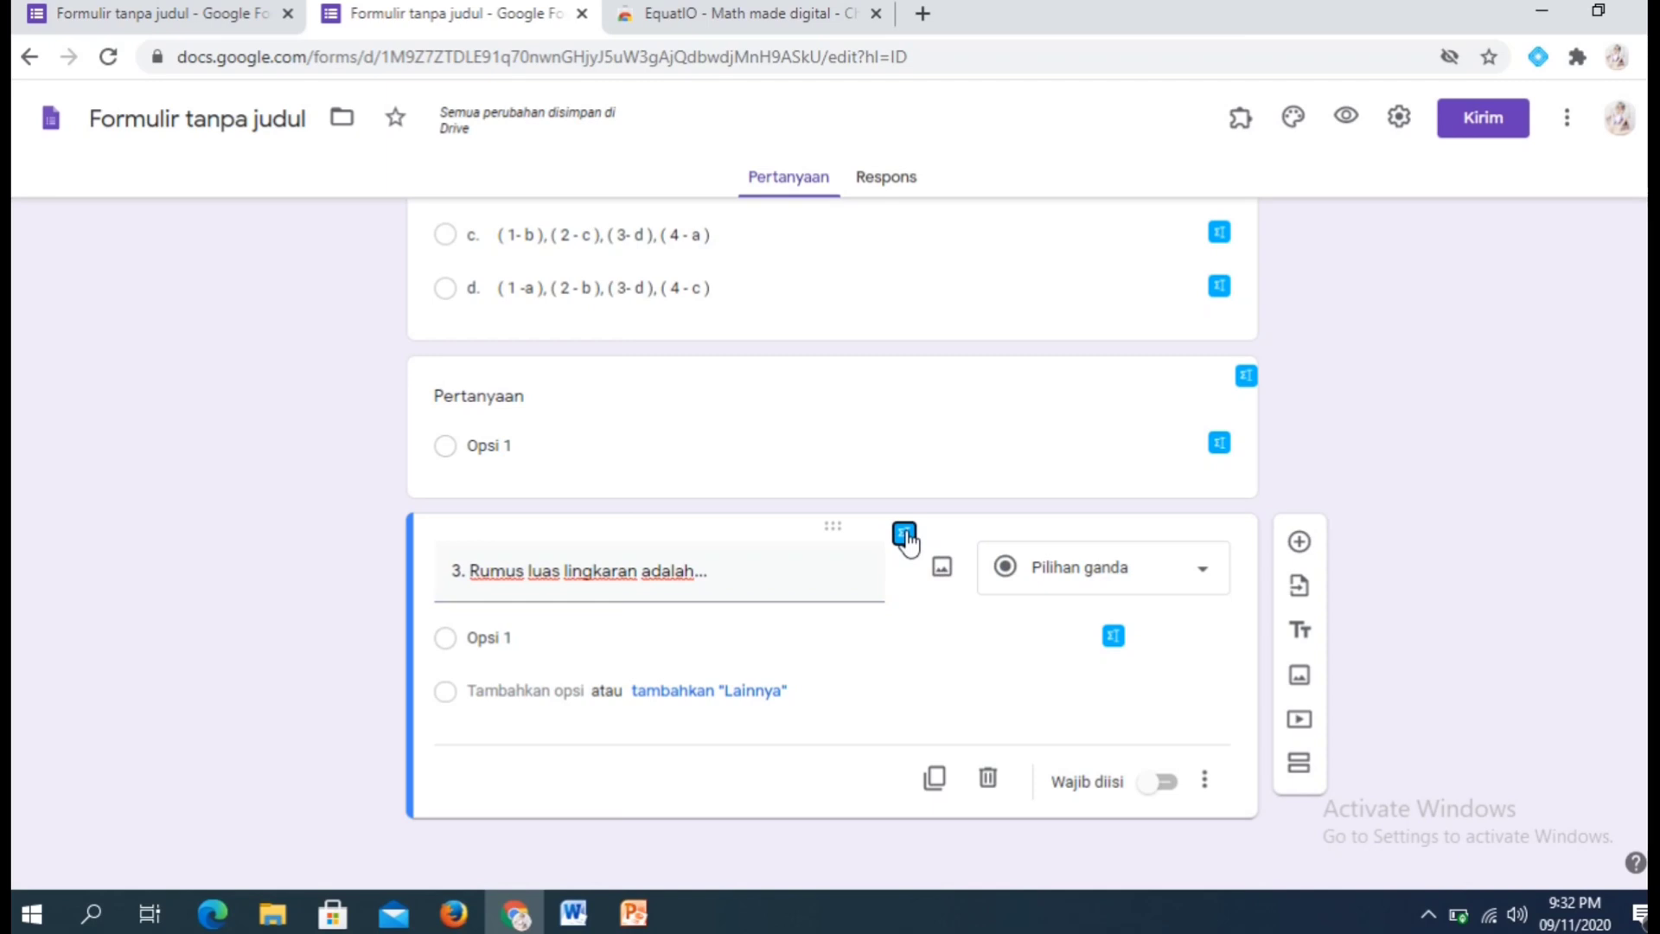
pyautogui.click(912, 623)
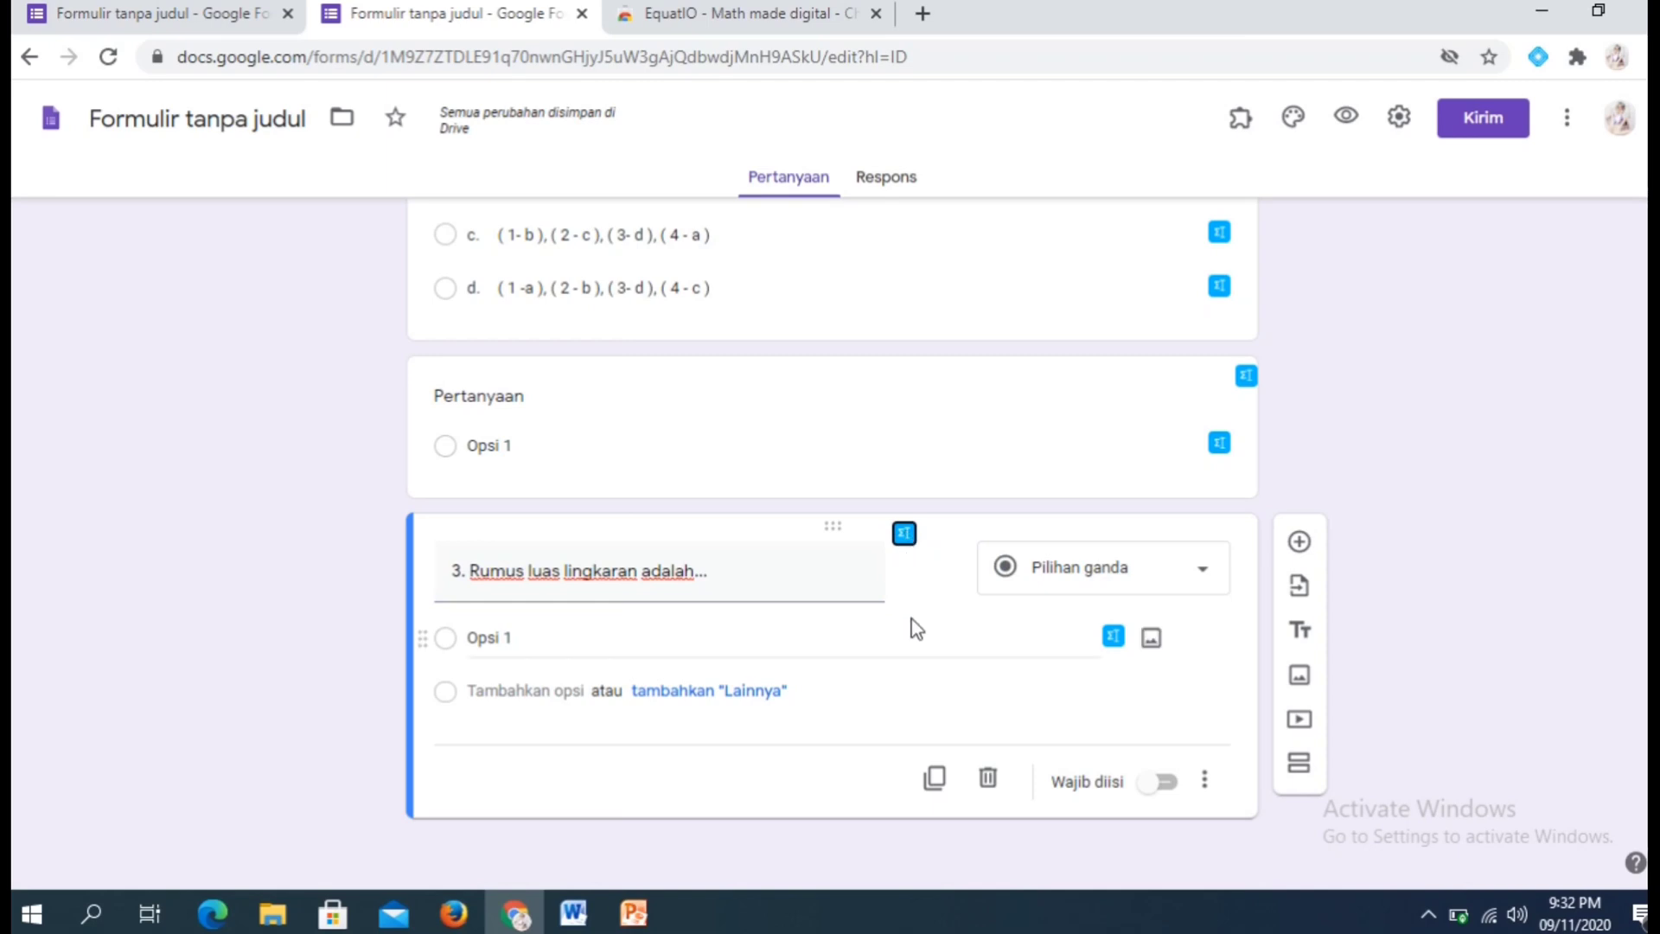
pyautogui.click(904, 536)
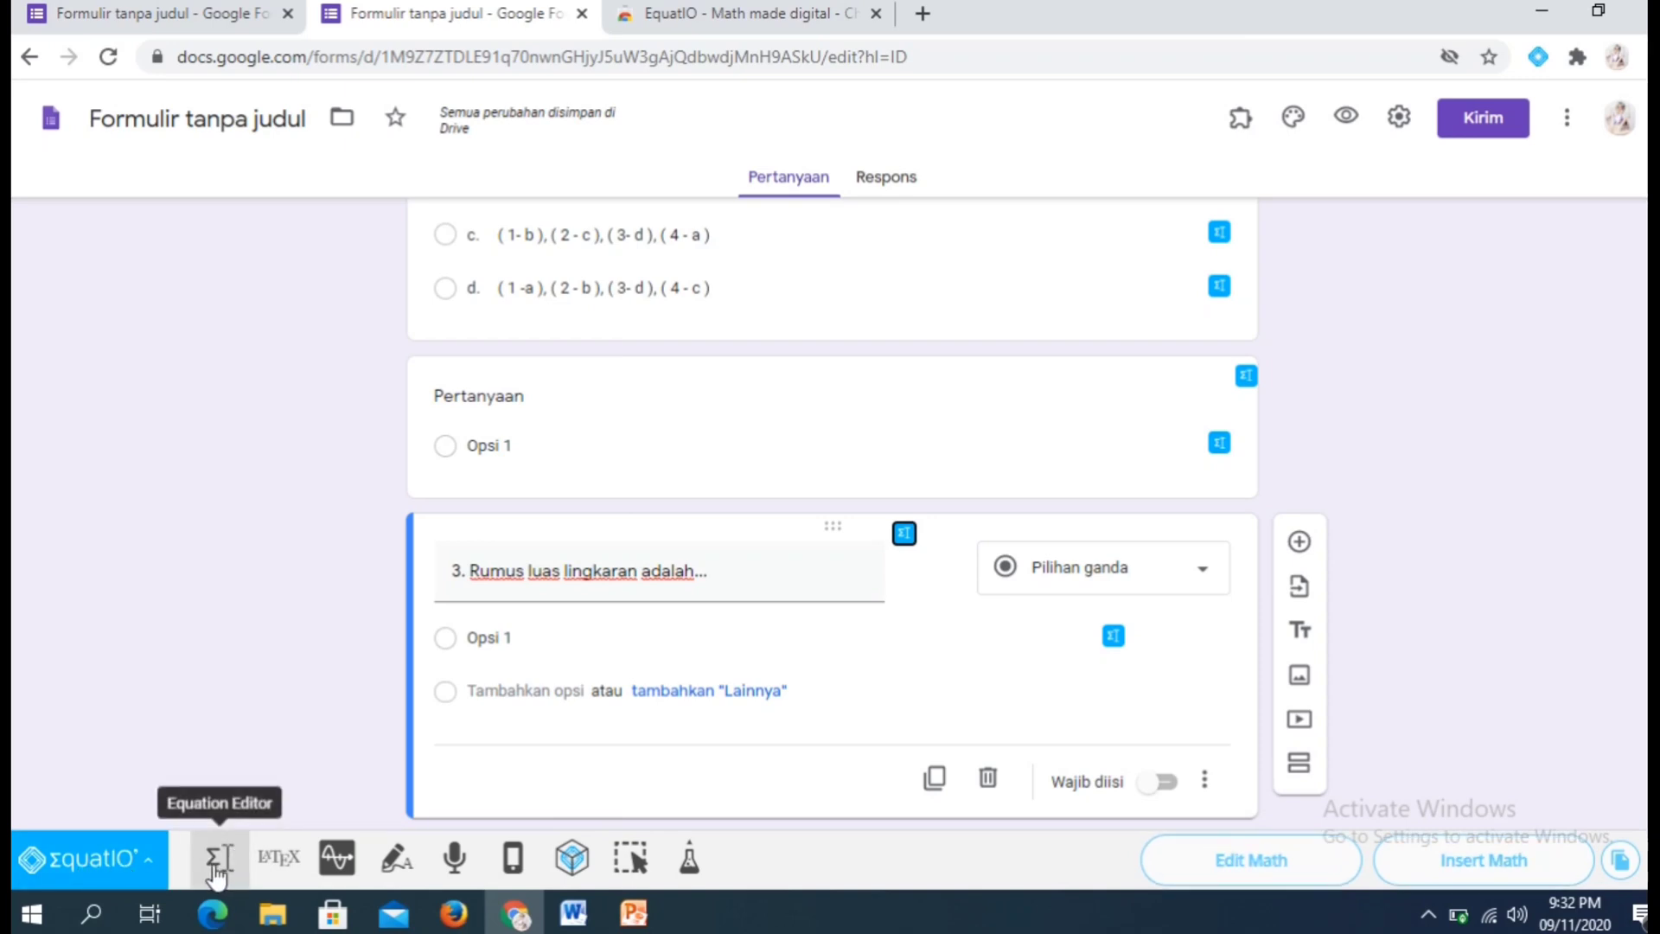
# Look at EquatIO's graph and handwriting tools, and open its Equation Editor.
pyautogui.click(337, 865)
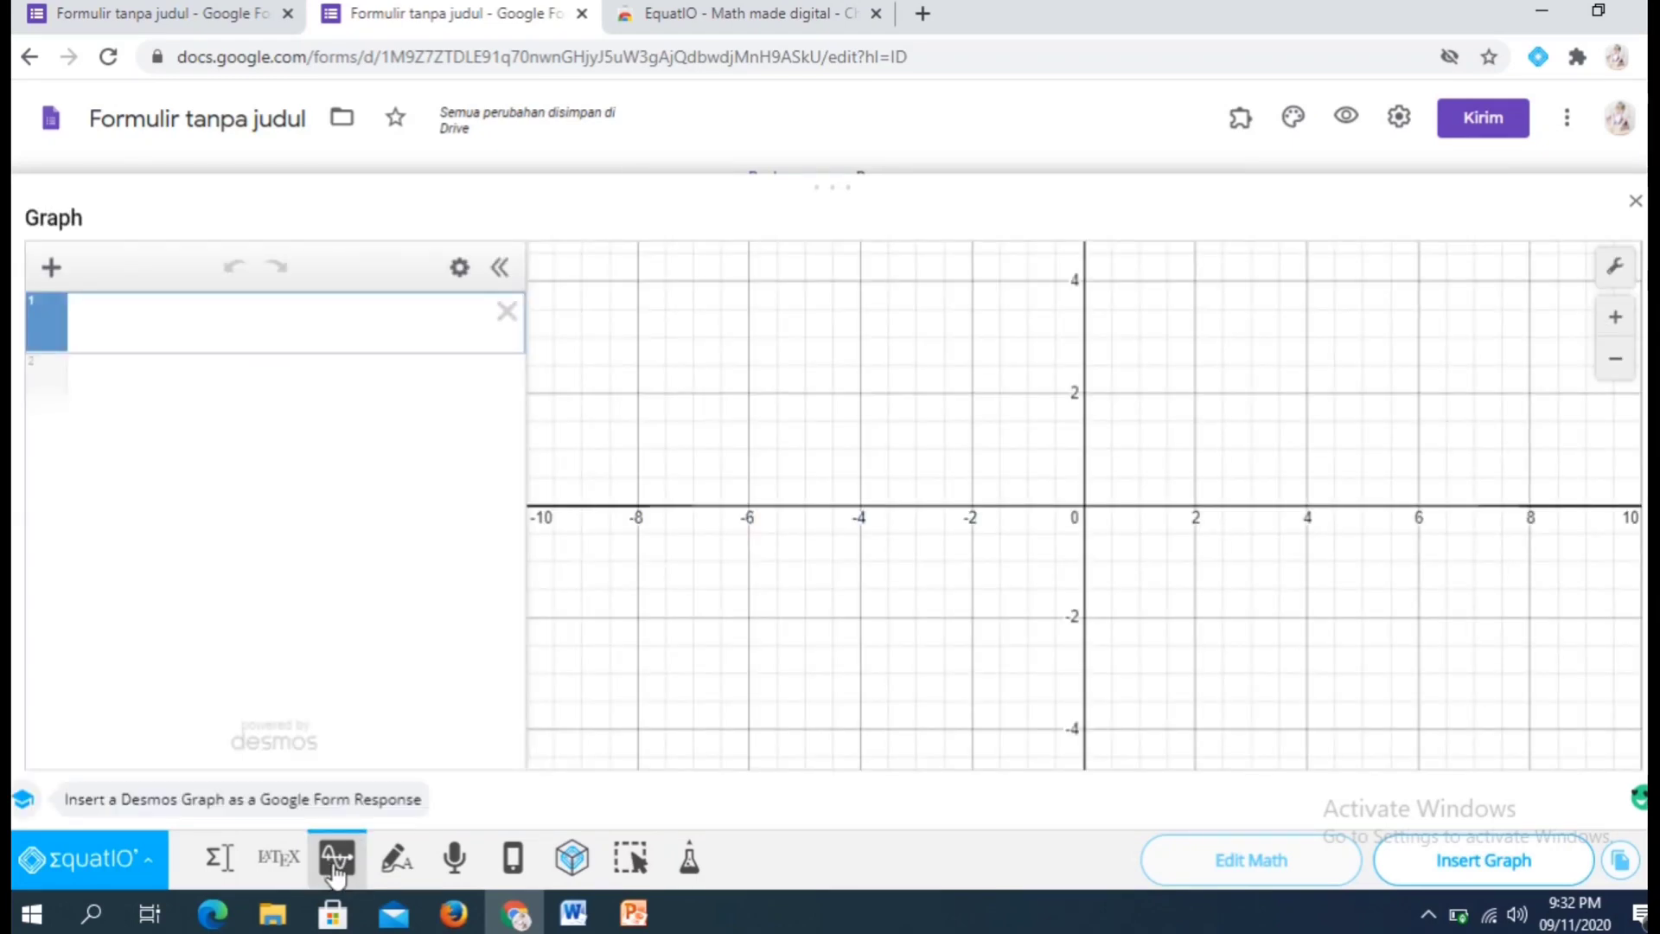
pyautogui.click(396, 869)
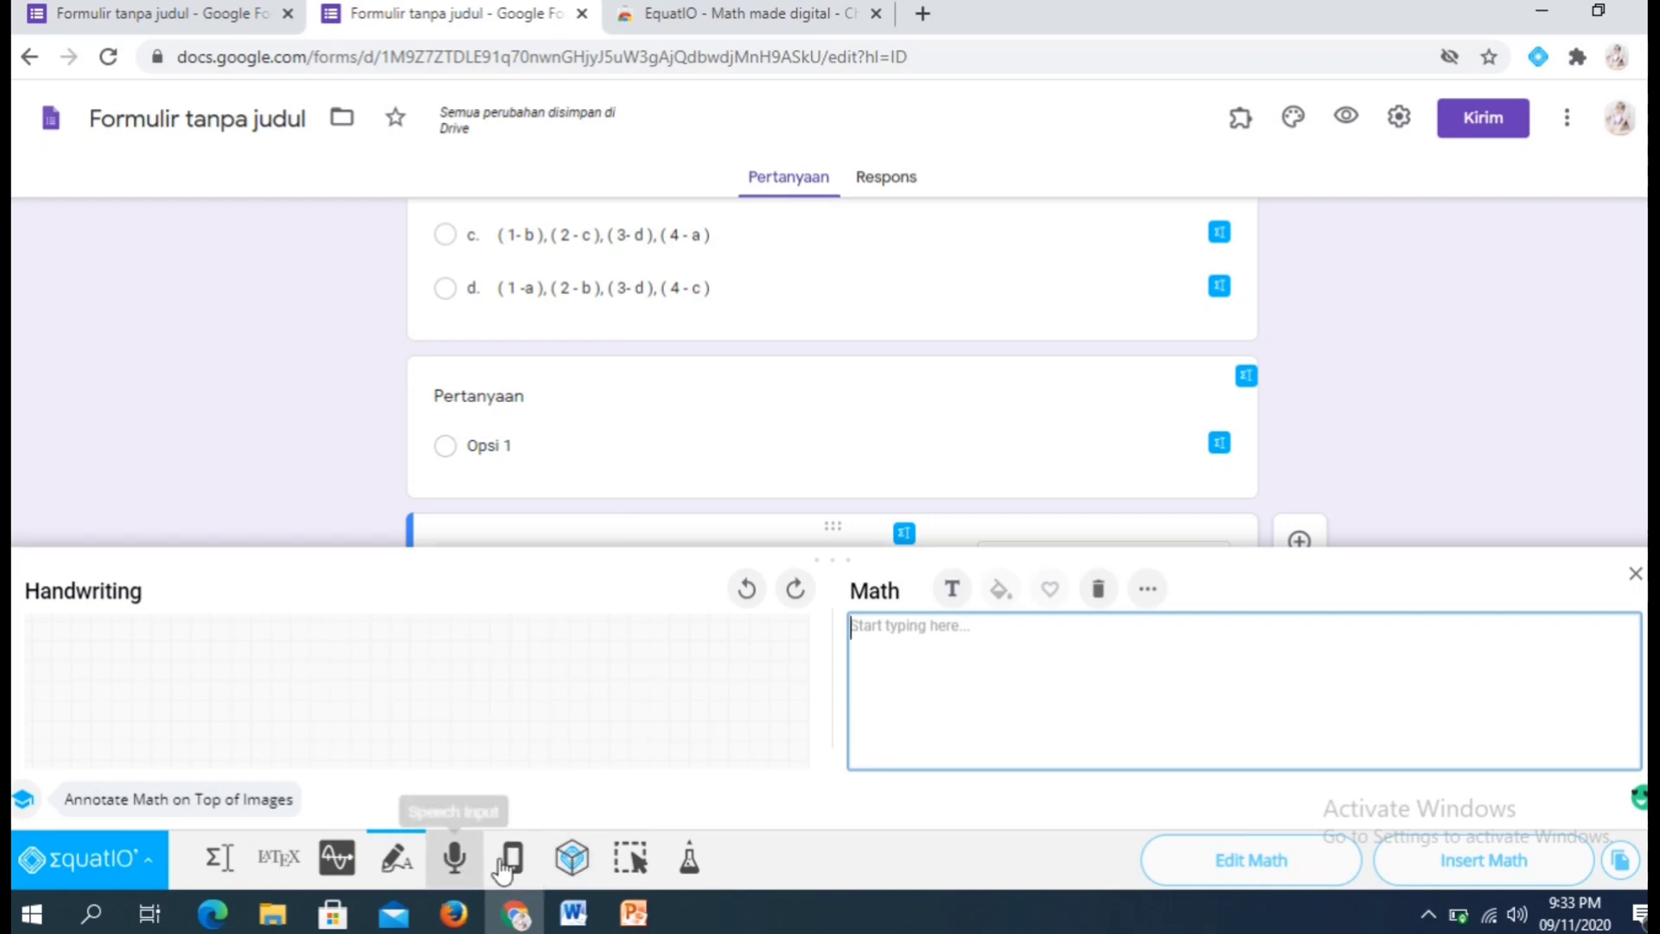
pyautogui.click(220, 865)
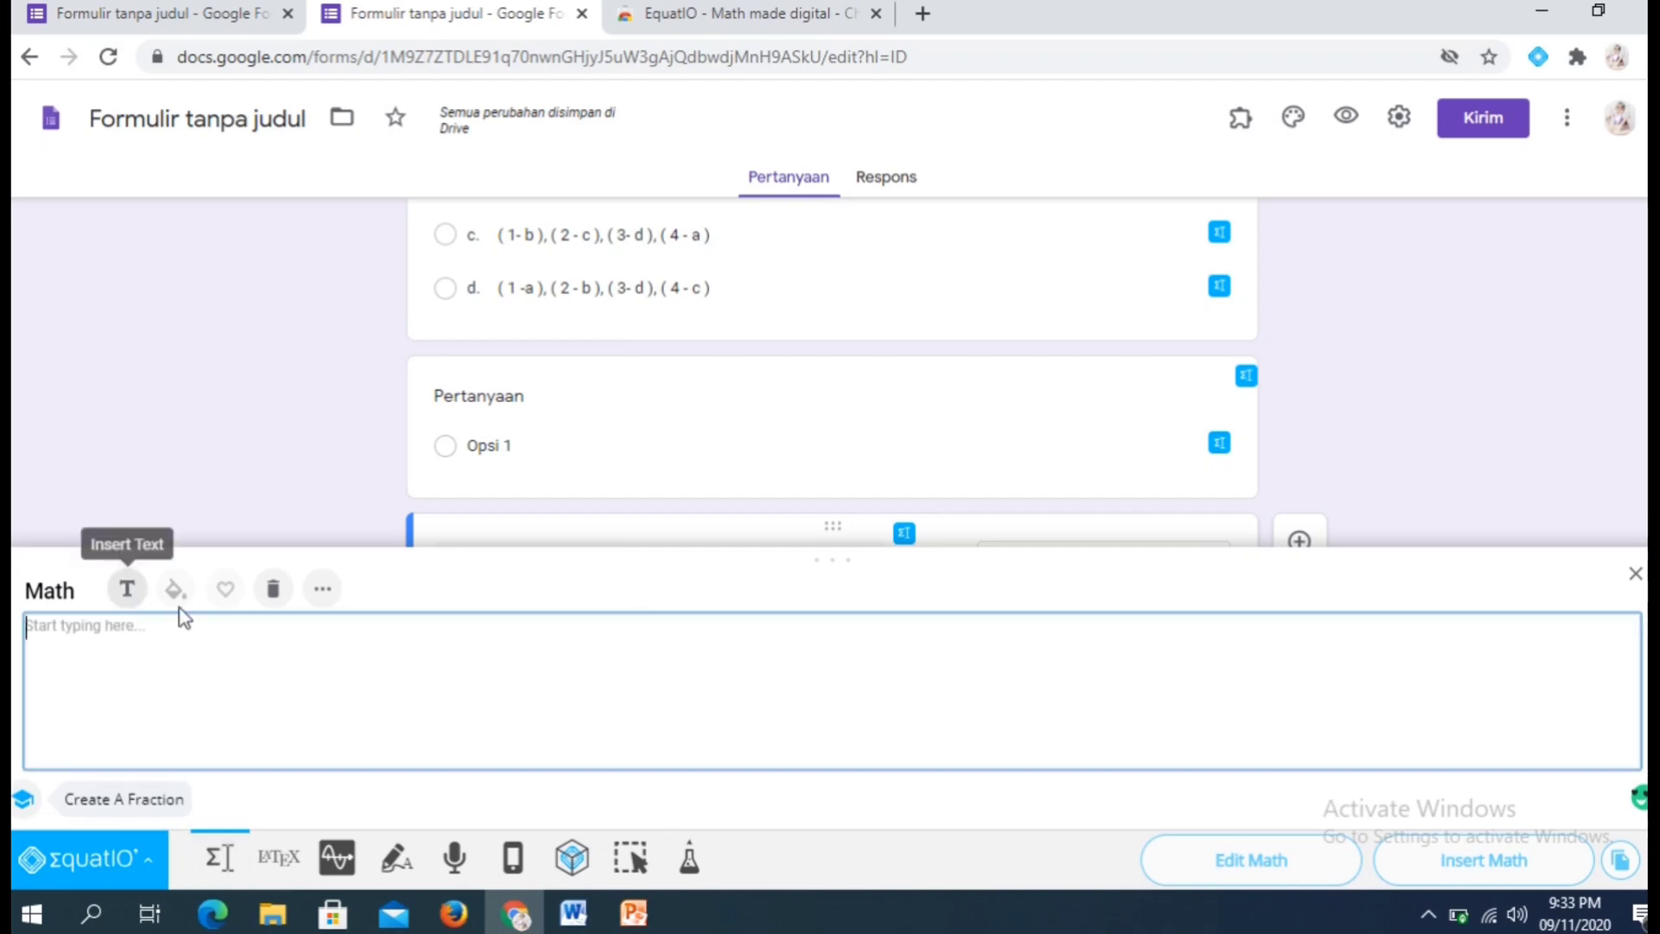
# Write the formula L = πr in the equation editor, taking π from the symbol collection.
pyautogui.click(324, 597)
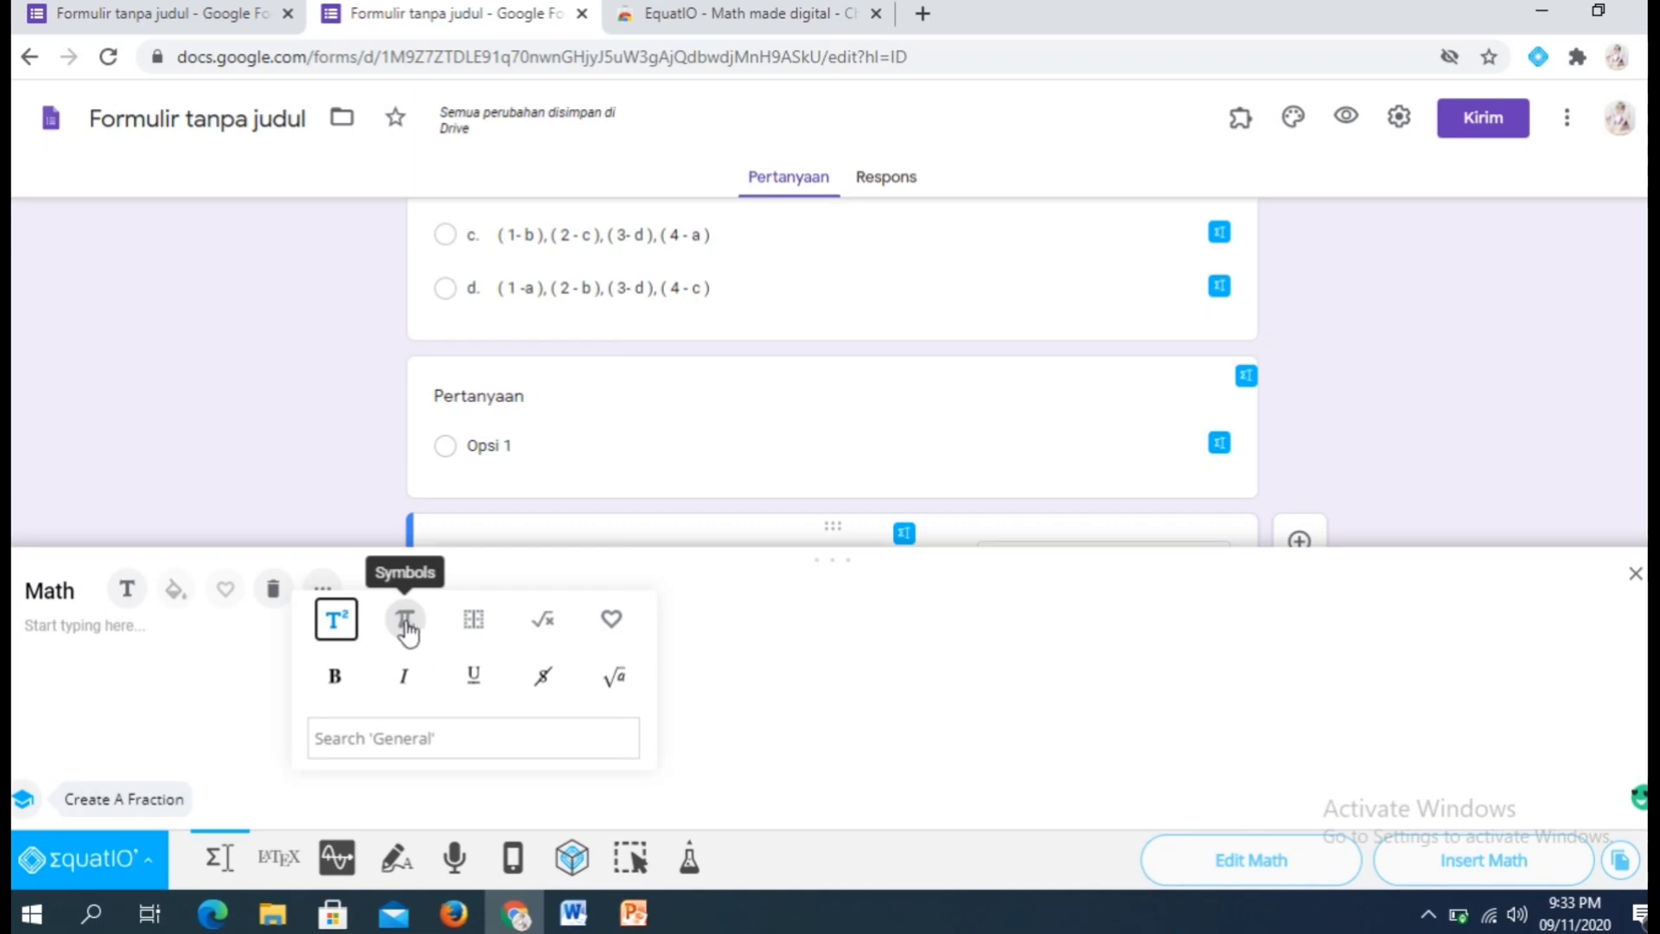
pyautogui.click(410, 632)
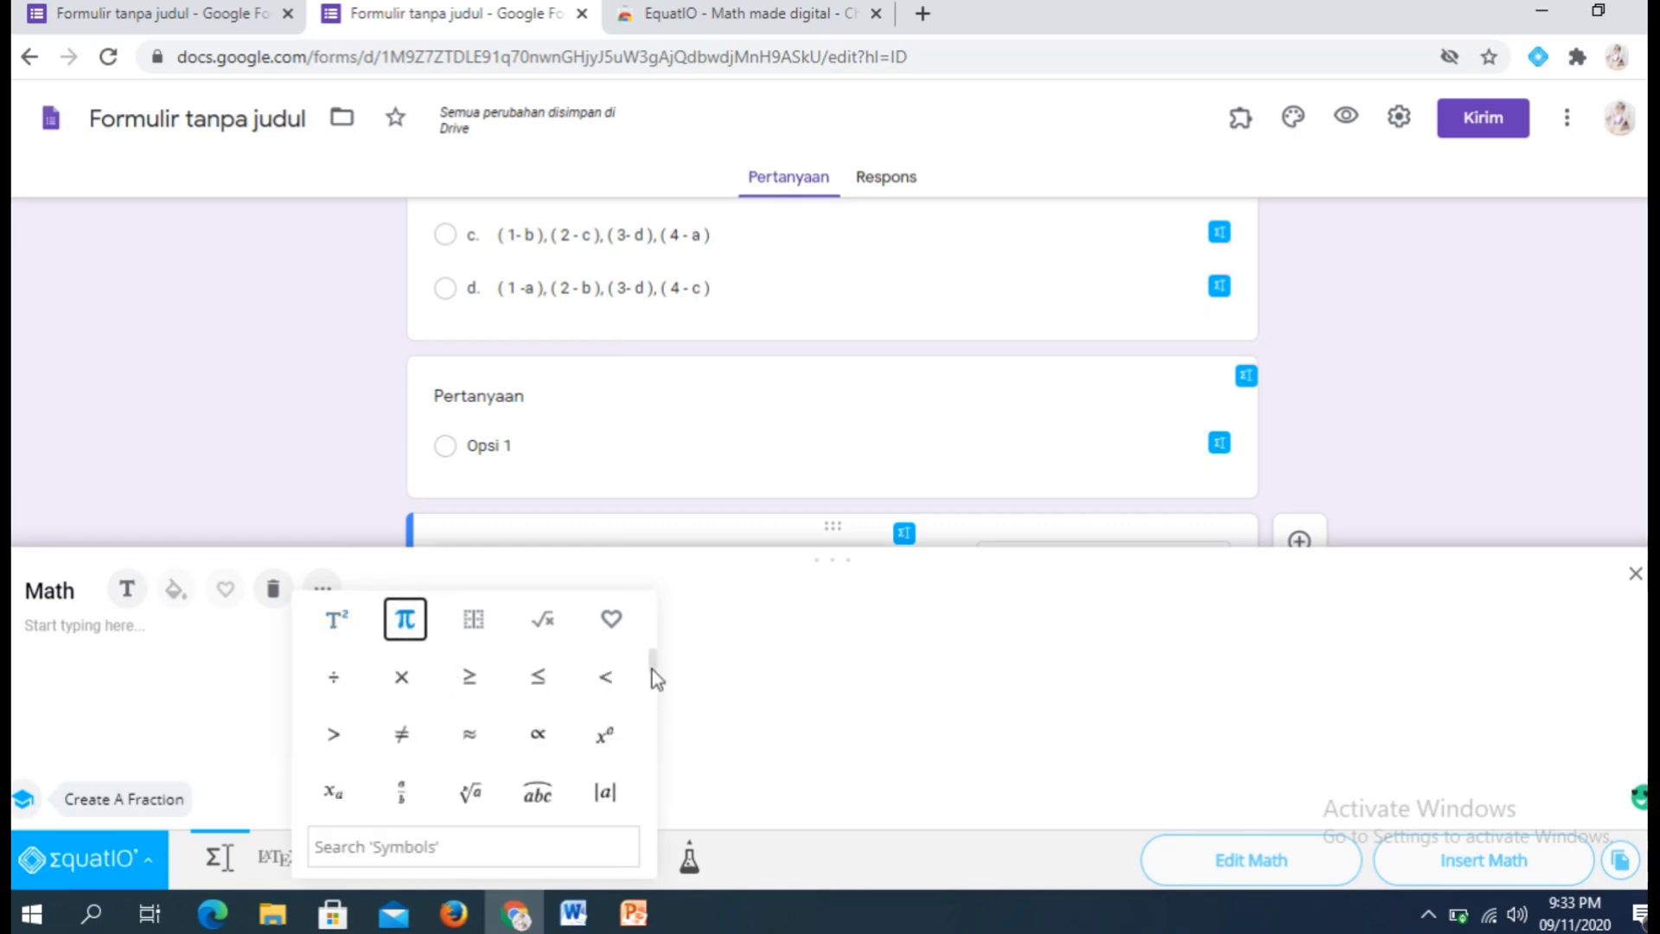
pyautogui.moveTo(652, 662); pyautogui.dragTo(657, 705)
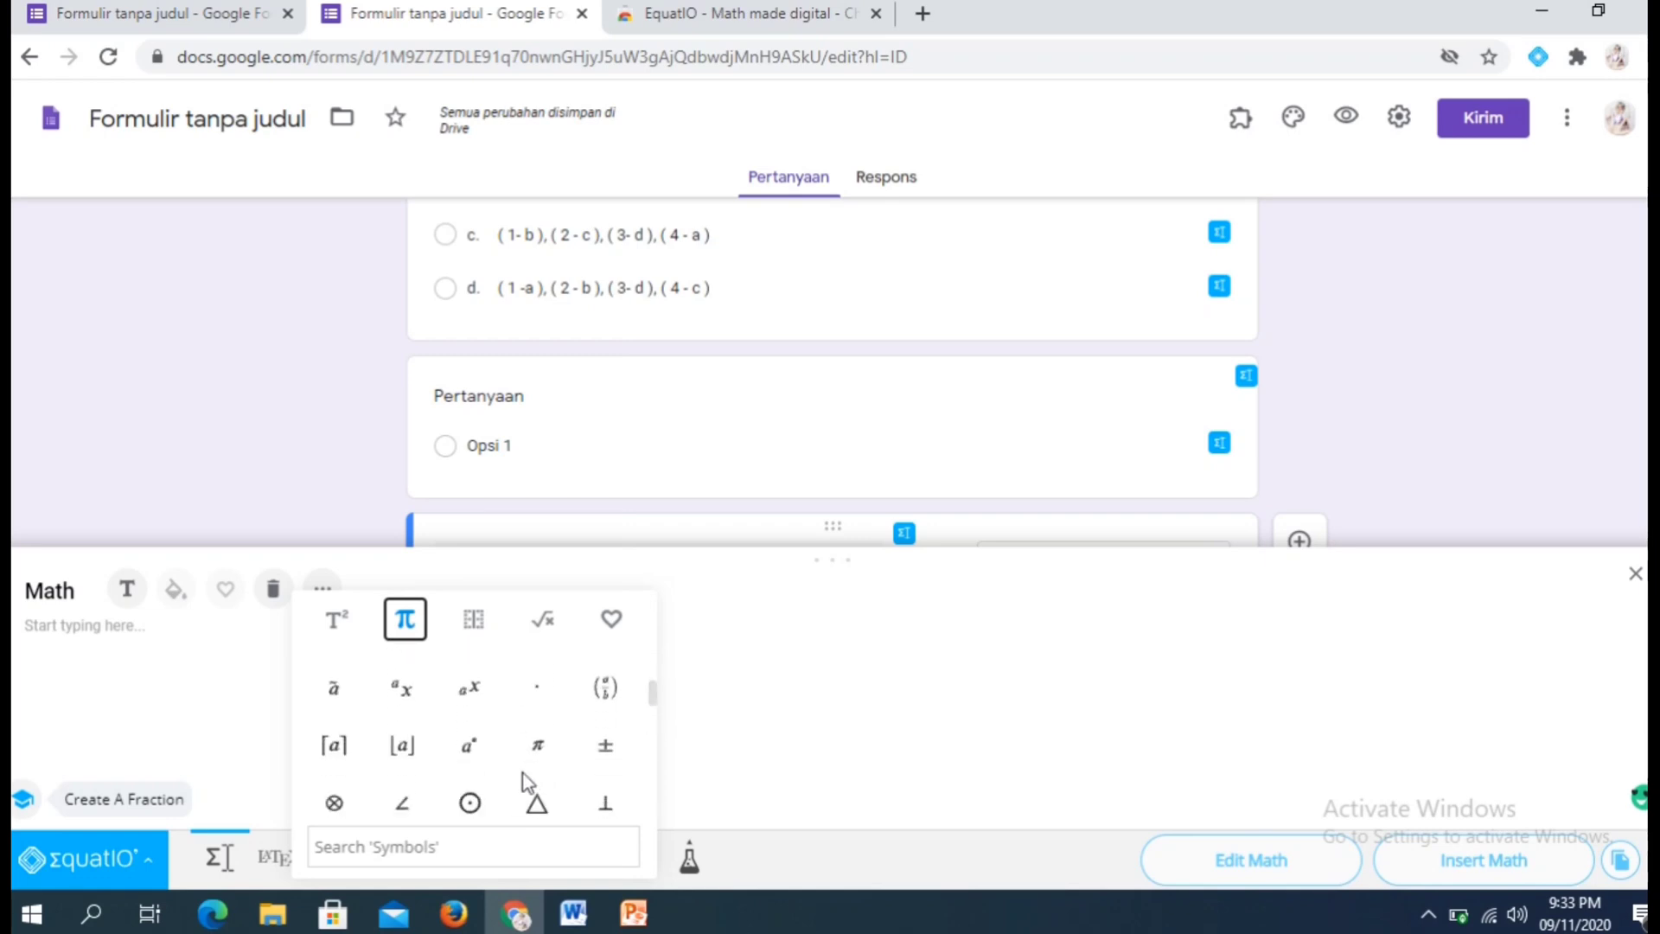
pyautogui.click(537, 744)
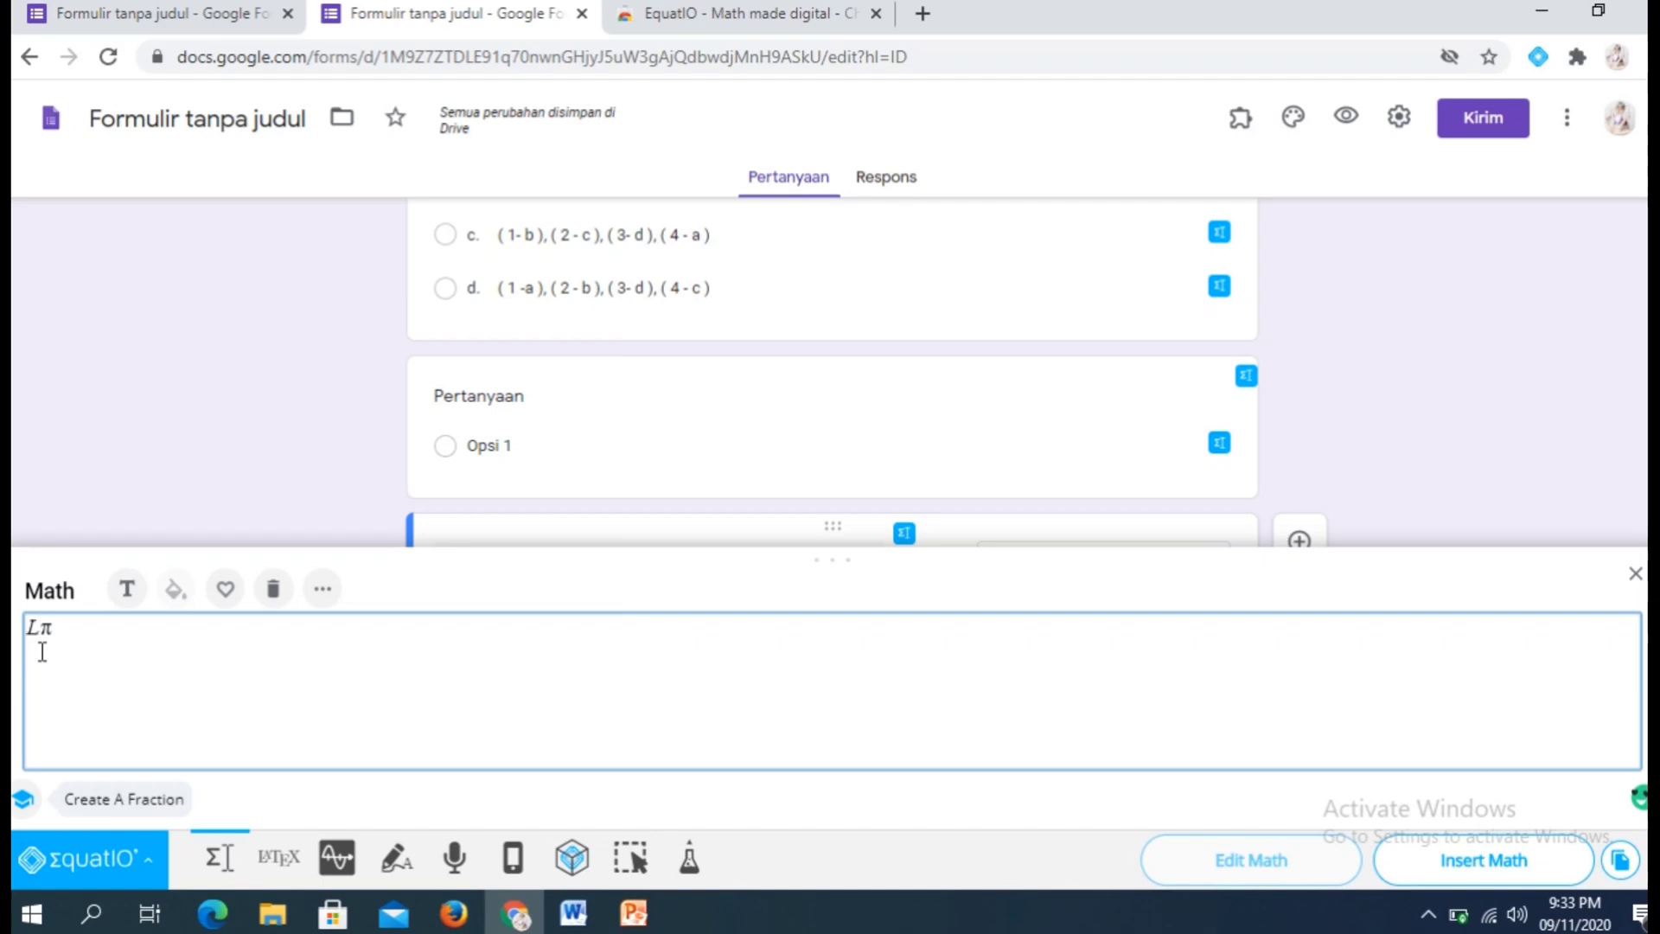
pyautogui.write('= π')
pyautogui.write('r')
# Append x with superscript 2 to the formula and insert L = πrx² into question 3.
pyautogui.click(323, 589)
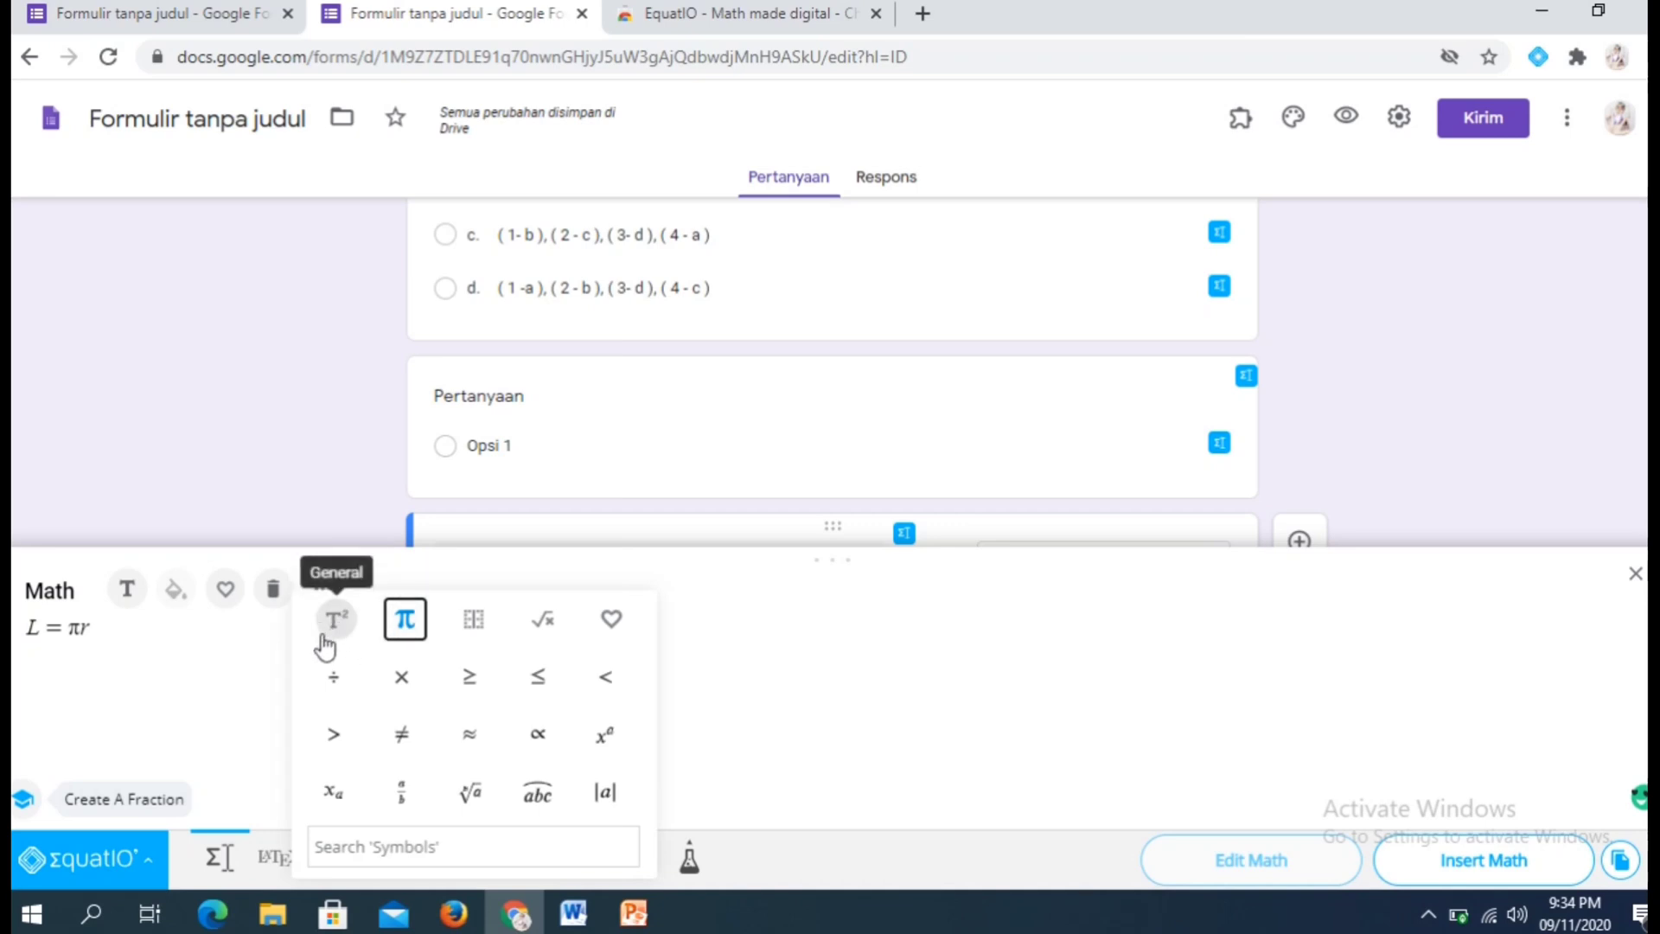
pyautogui.click(341, 626)
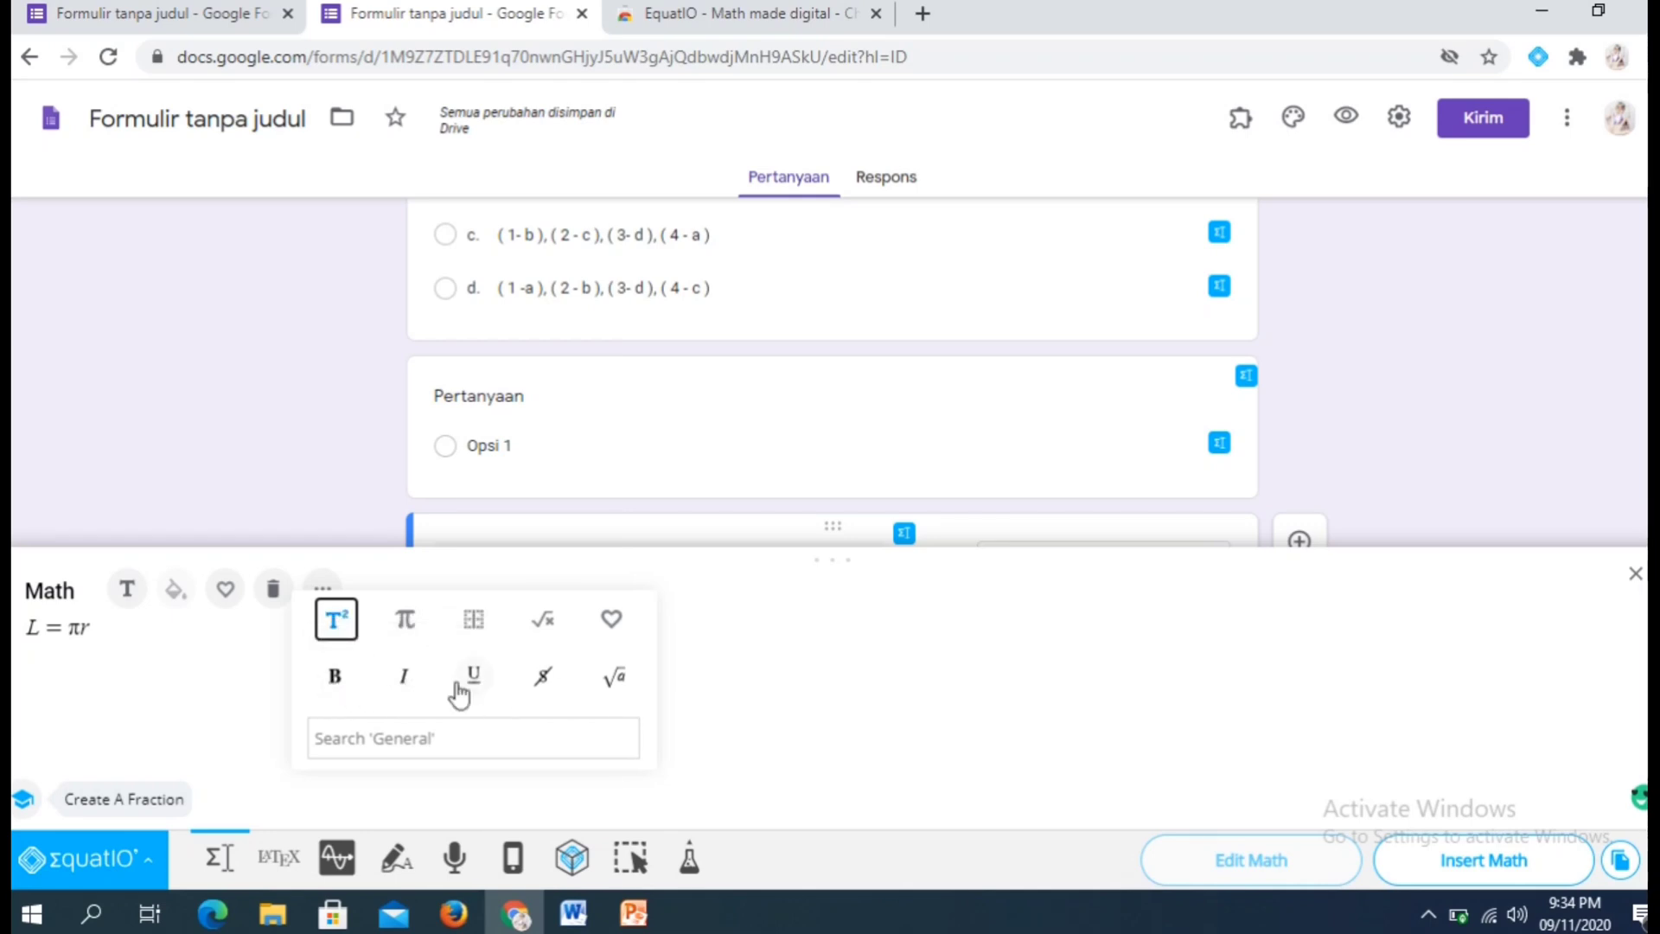
pyautogui.click(475, 626)
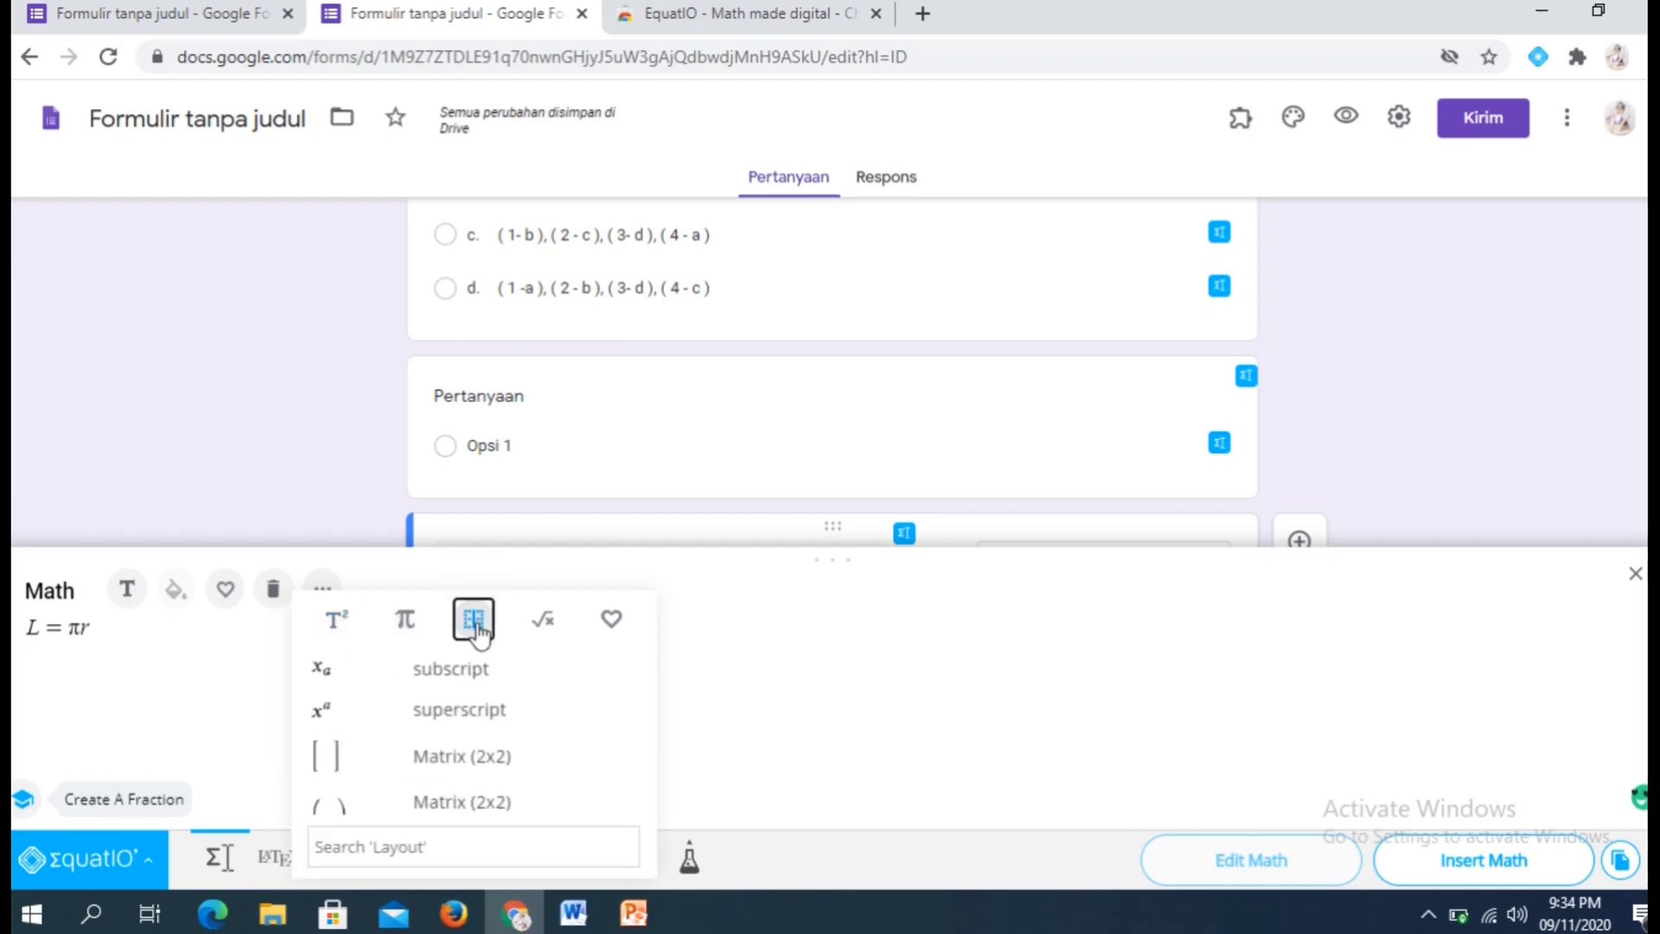
pyautogui.click(323, 717)
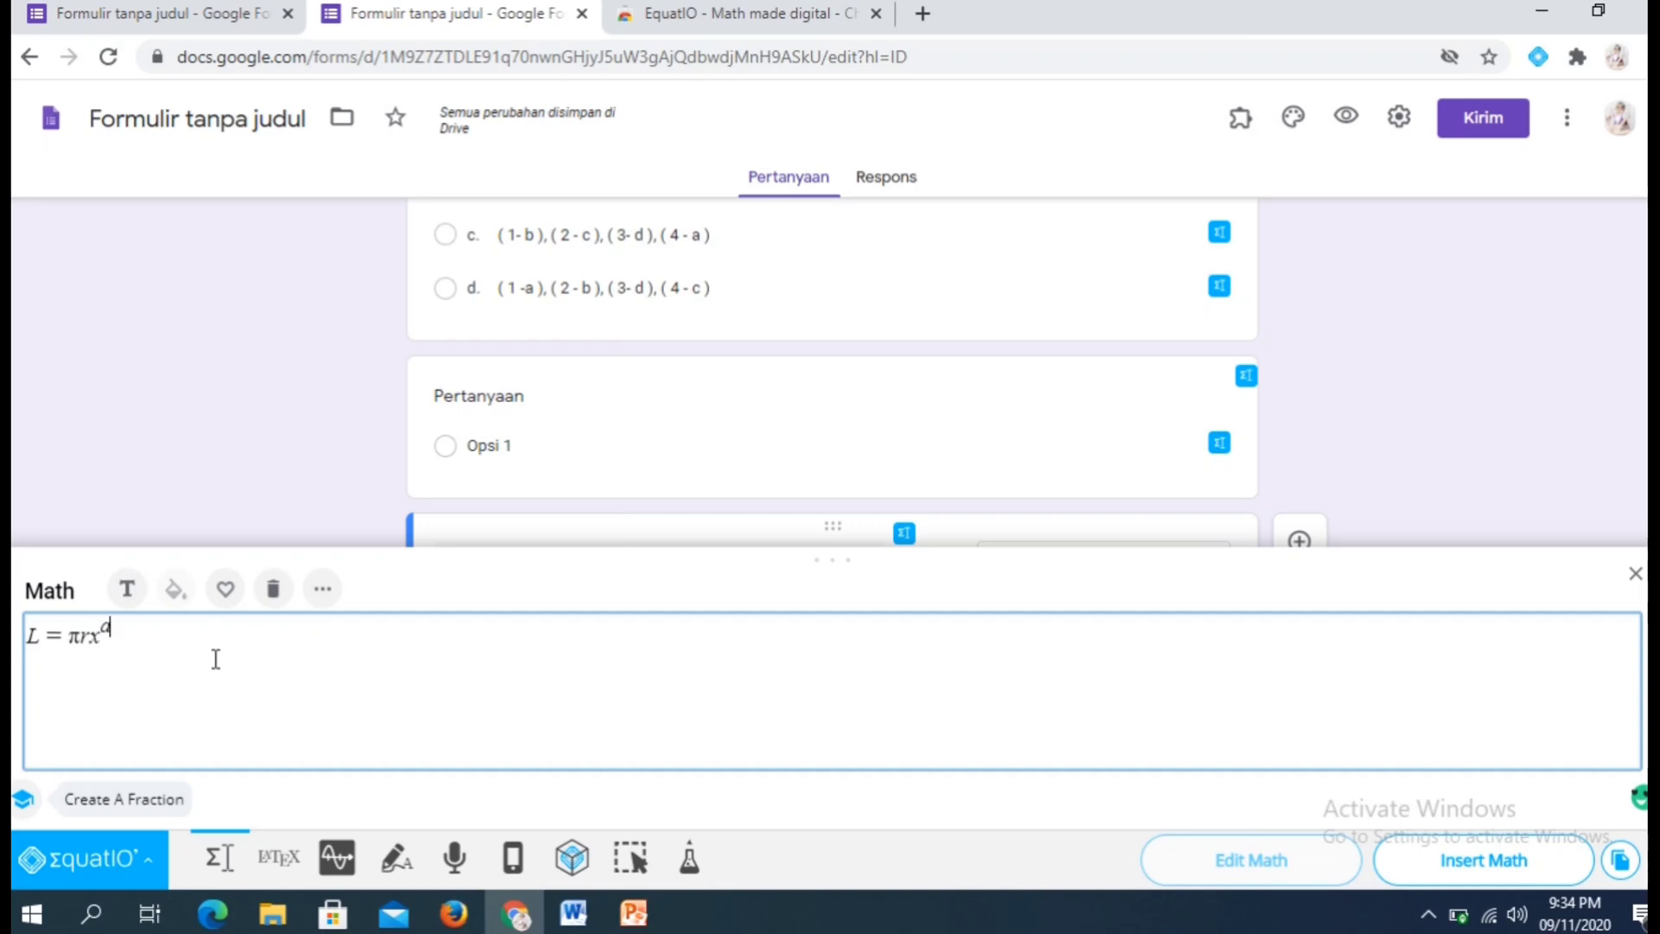
pyautogui.press('BackSpace')
pyautogui.moveTo(32, 637); pyautogui.dragTo(112, 636)
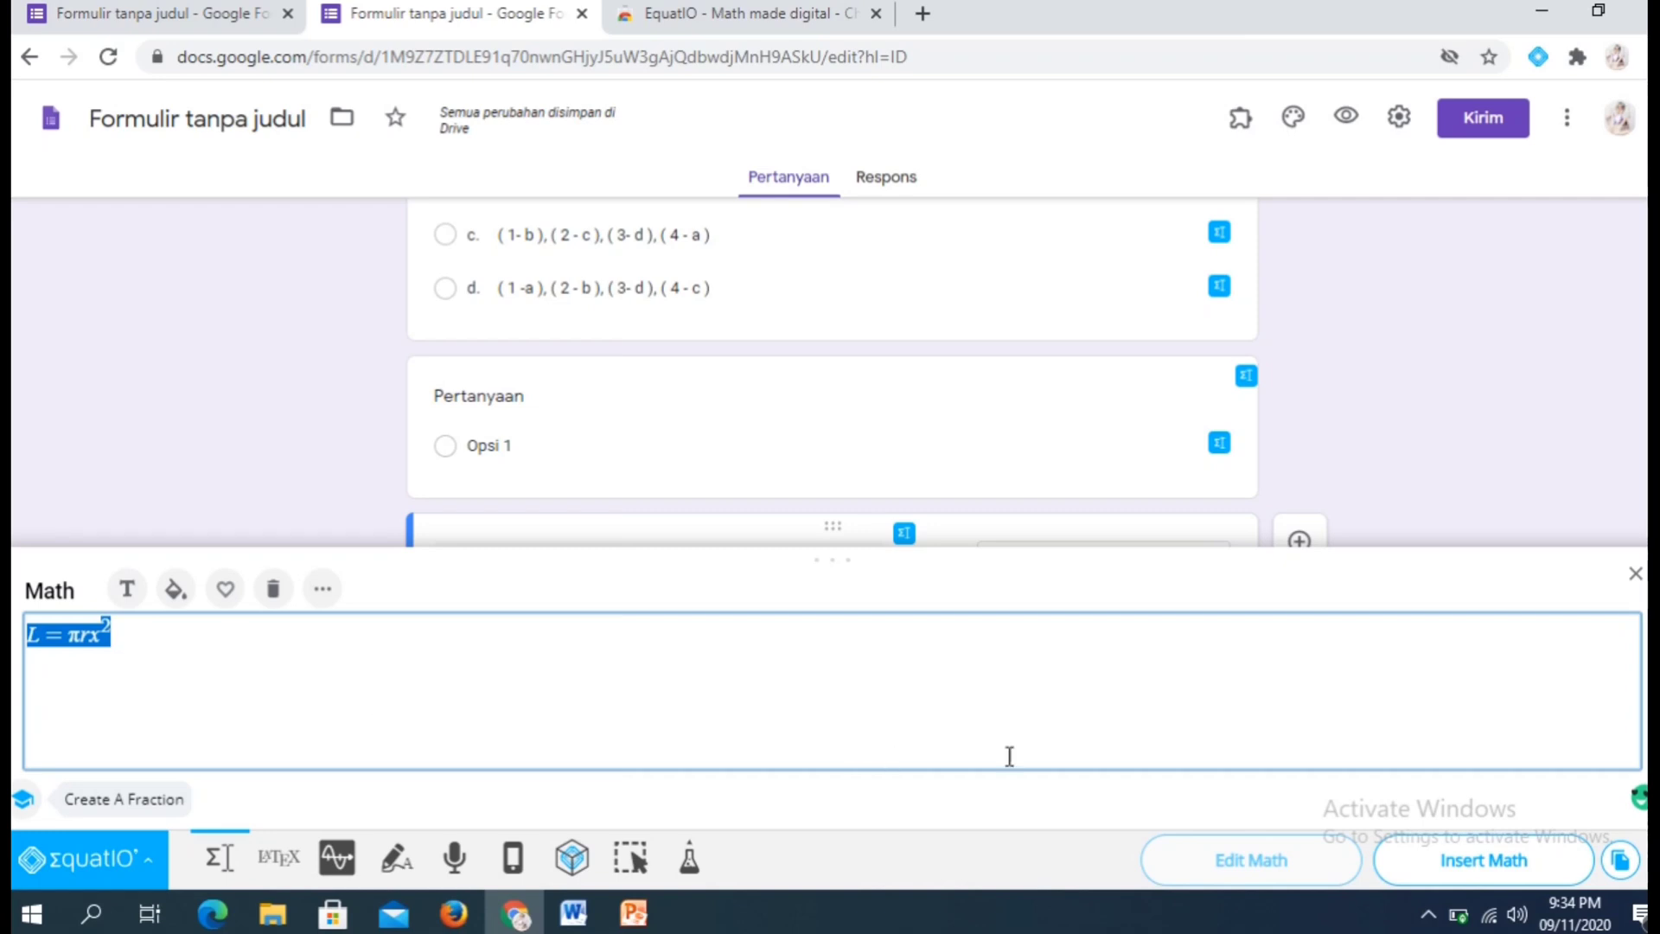
pyautogui.click(1451, 869)
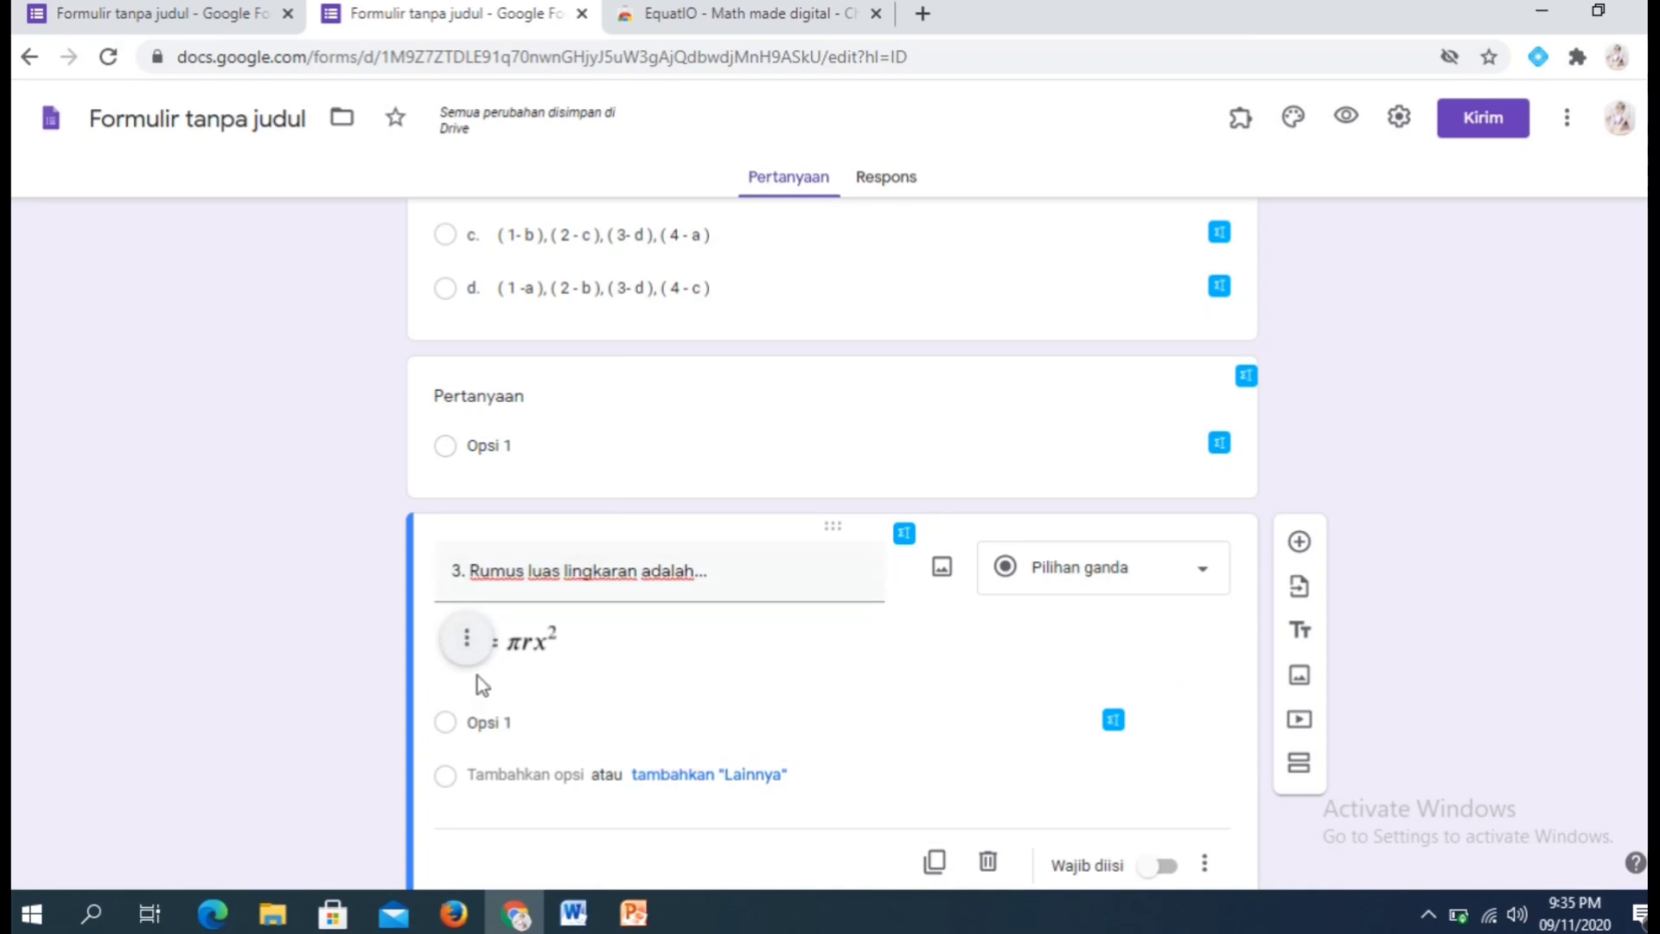
# Try centring the formula image in question 3 and set it back to left alignment.
pyautogui.click(469, 650)
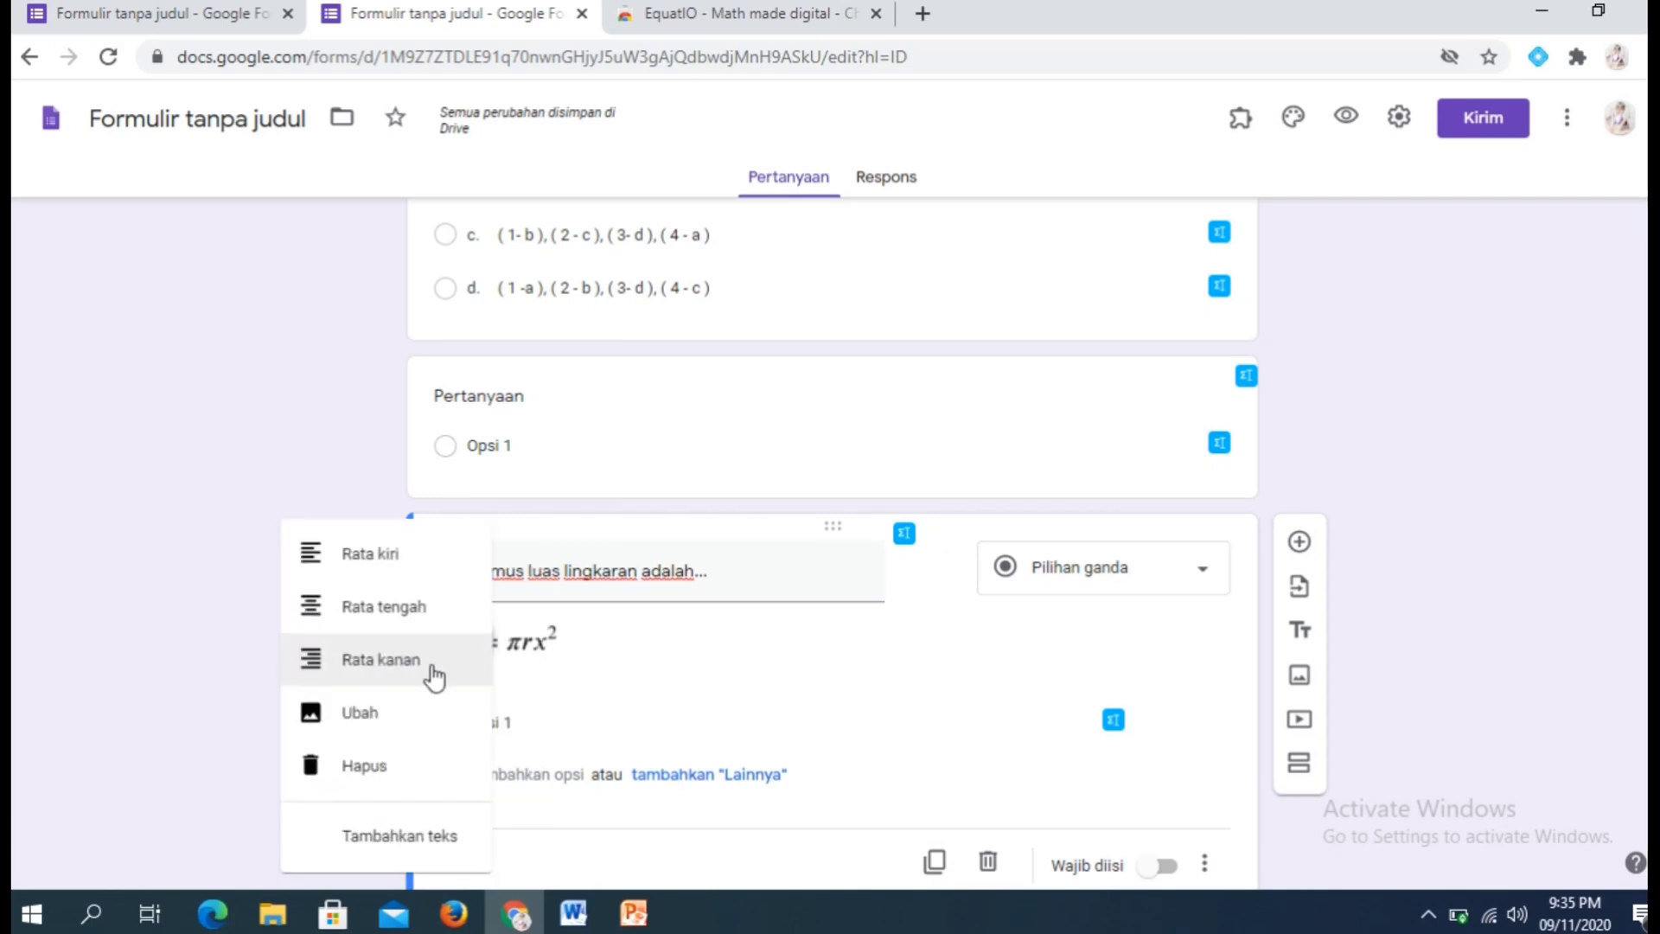
pyautogui.click(351, 611)
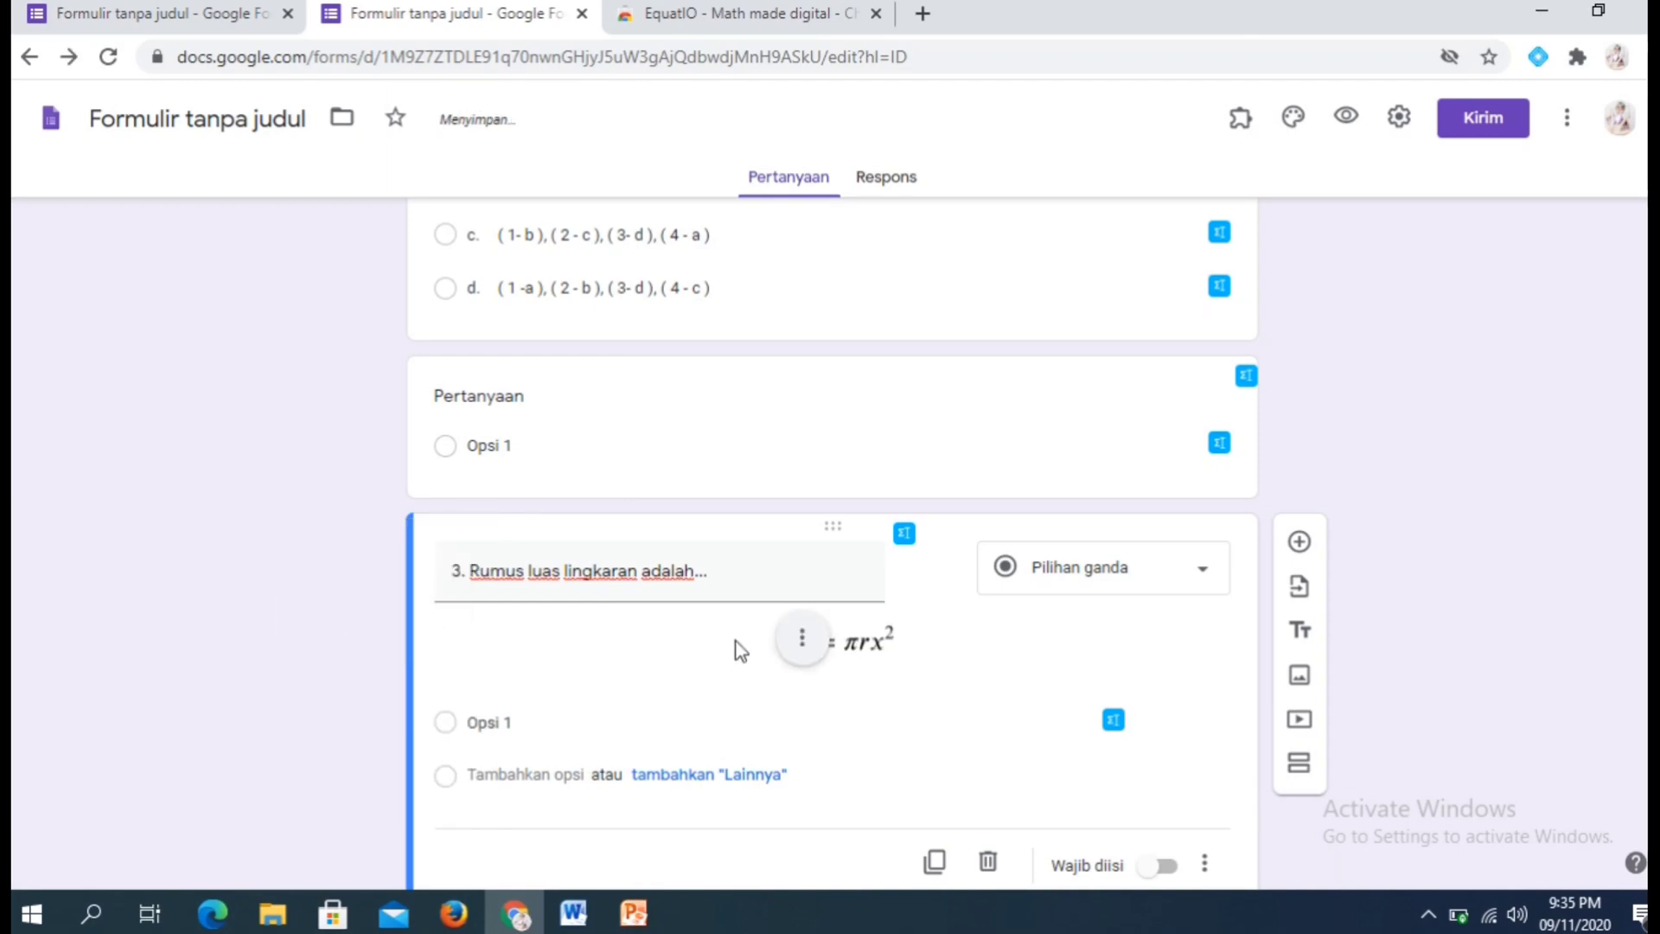
pyautogui.click(811, 647)
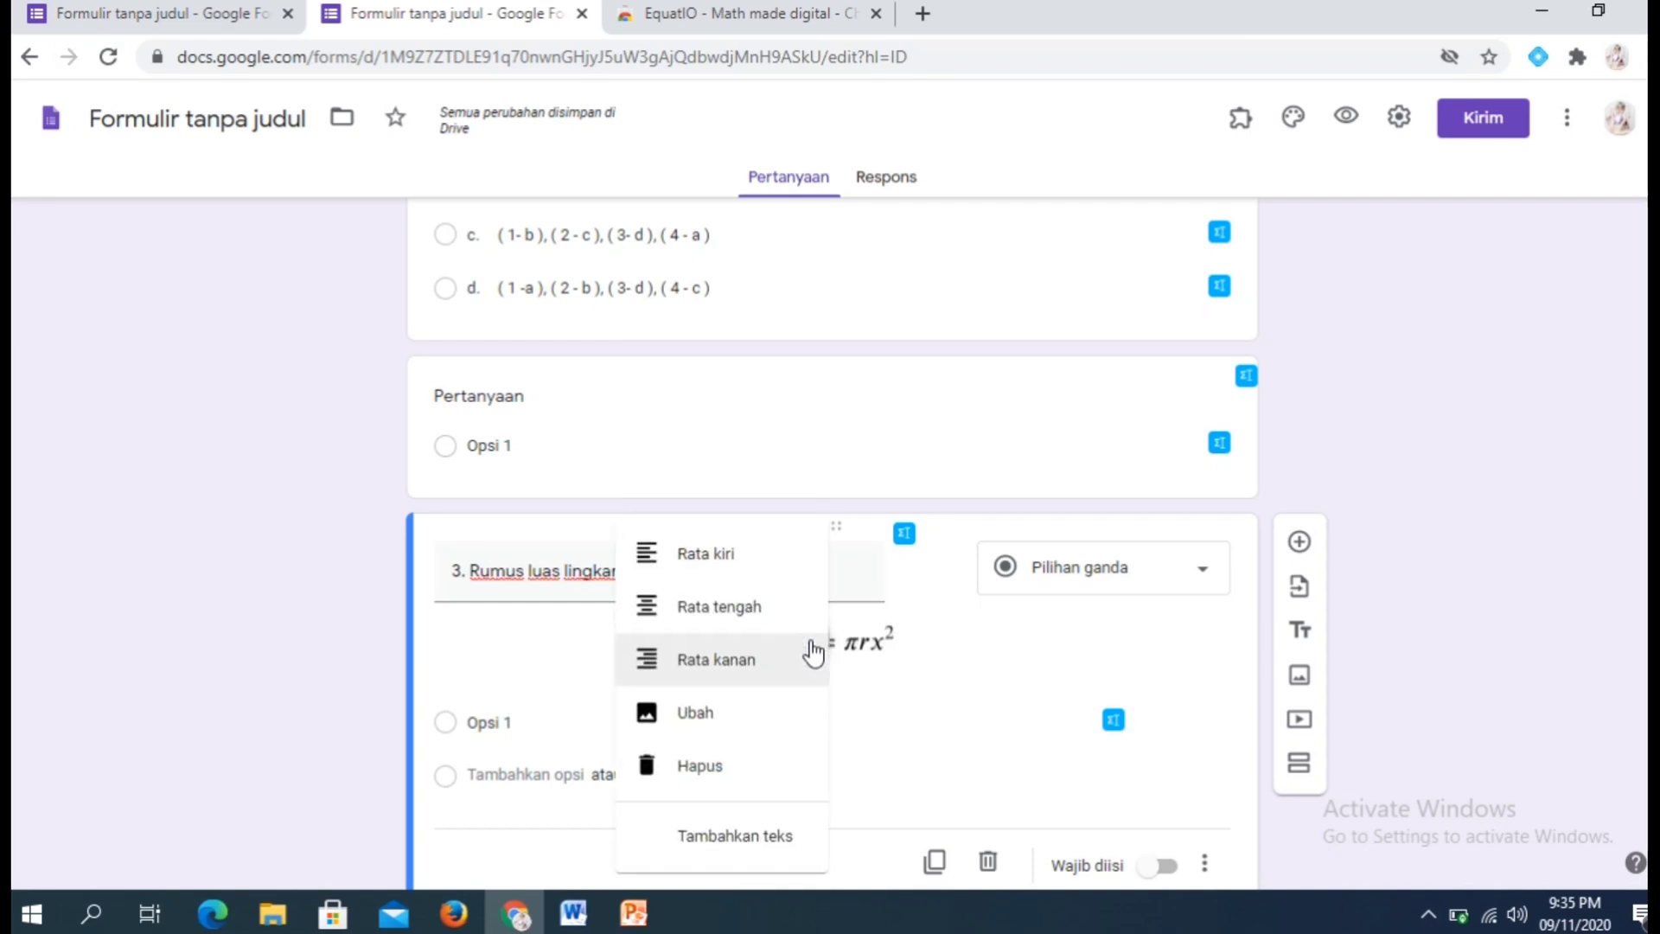
pyautogui.click(707, 556)
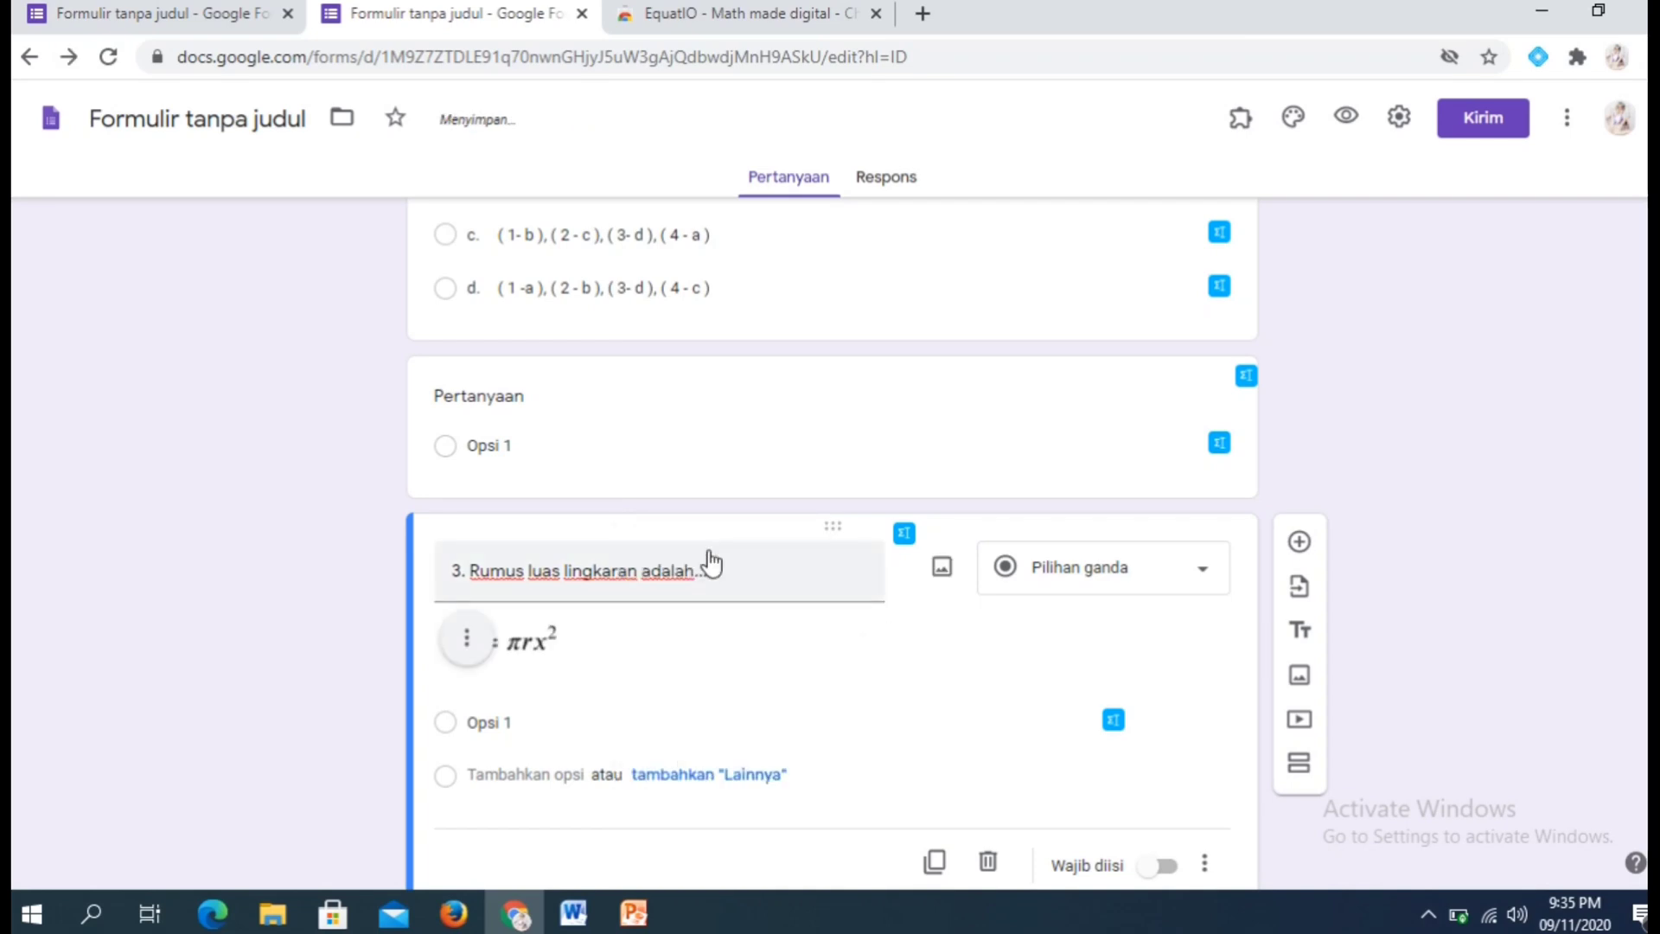
# Enter "L=" as the first answer option of question 3 and bring up EquatIO's equation editor for that option.
pyautogui.click(511, 729)
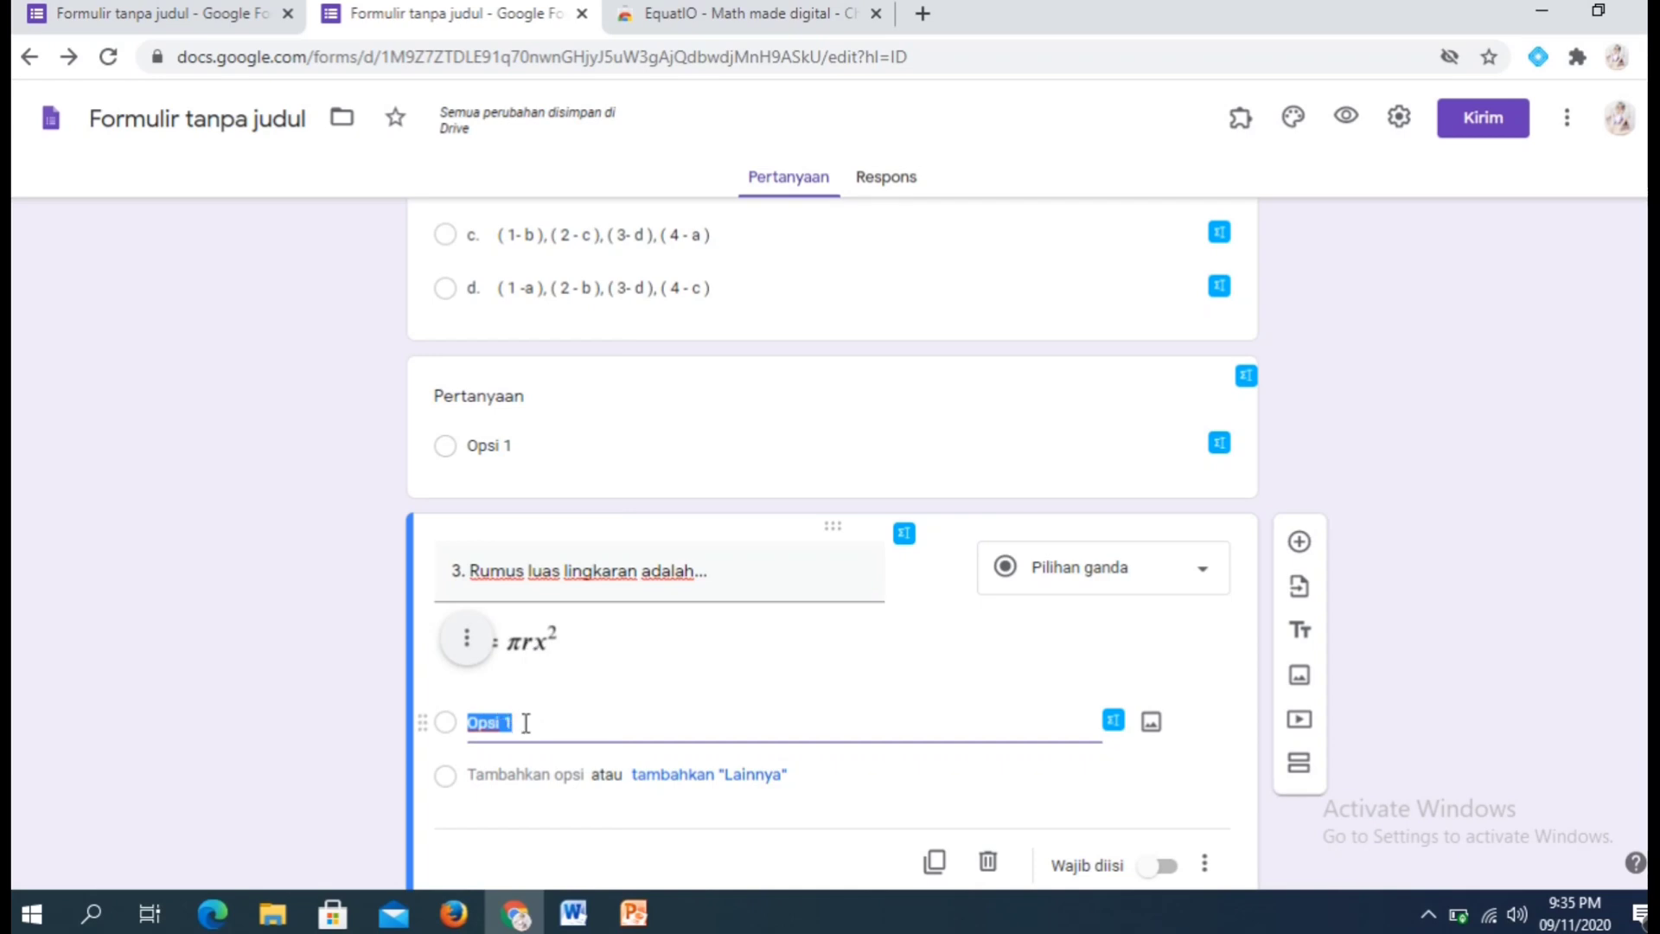
pyautogui.write('L=')
pyautogui.click(1114, 722)
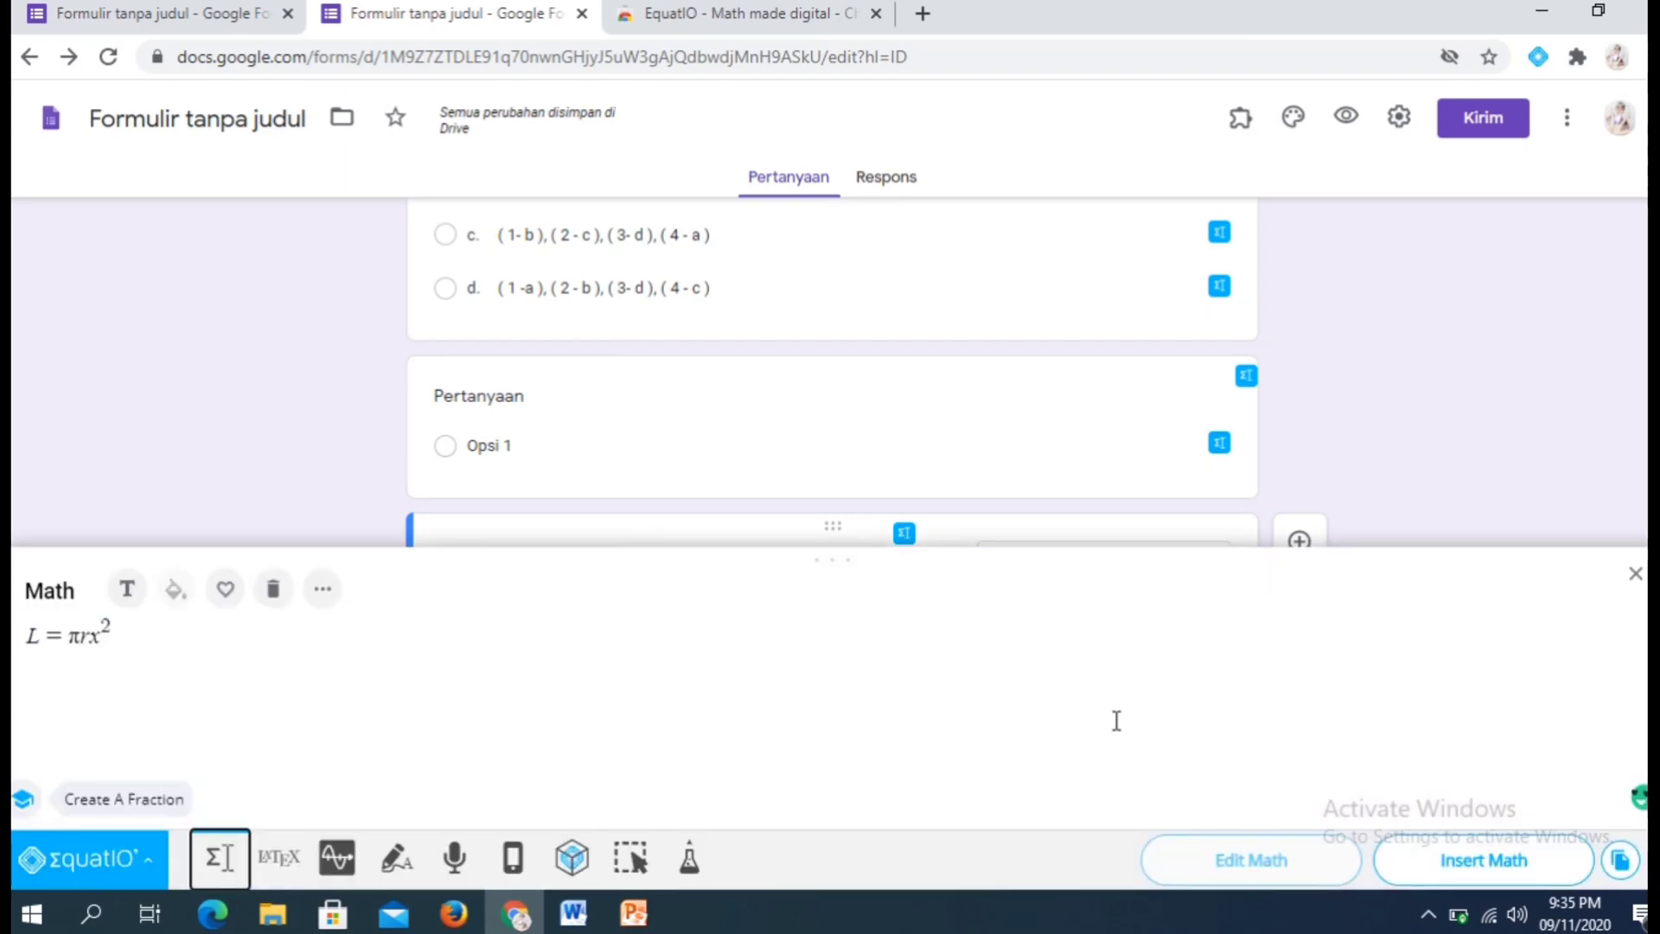
# Rewrite the formula in the equation editor as L = π x d and select all of it.
pyautogui.click(114, 635)
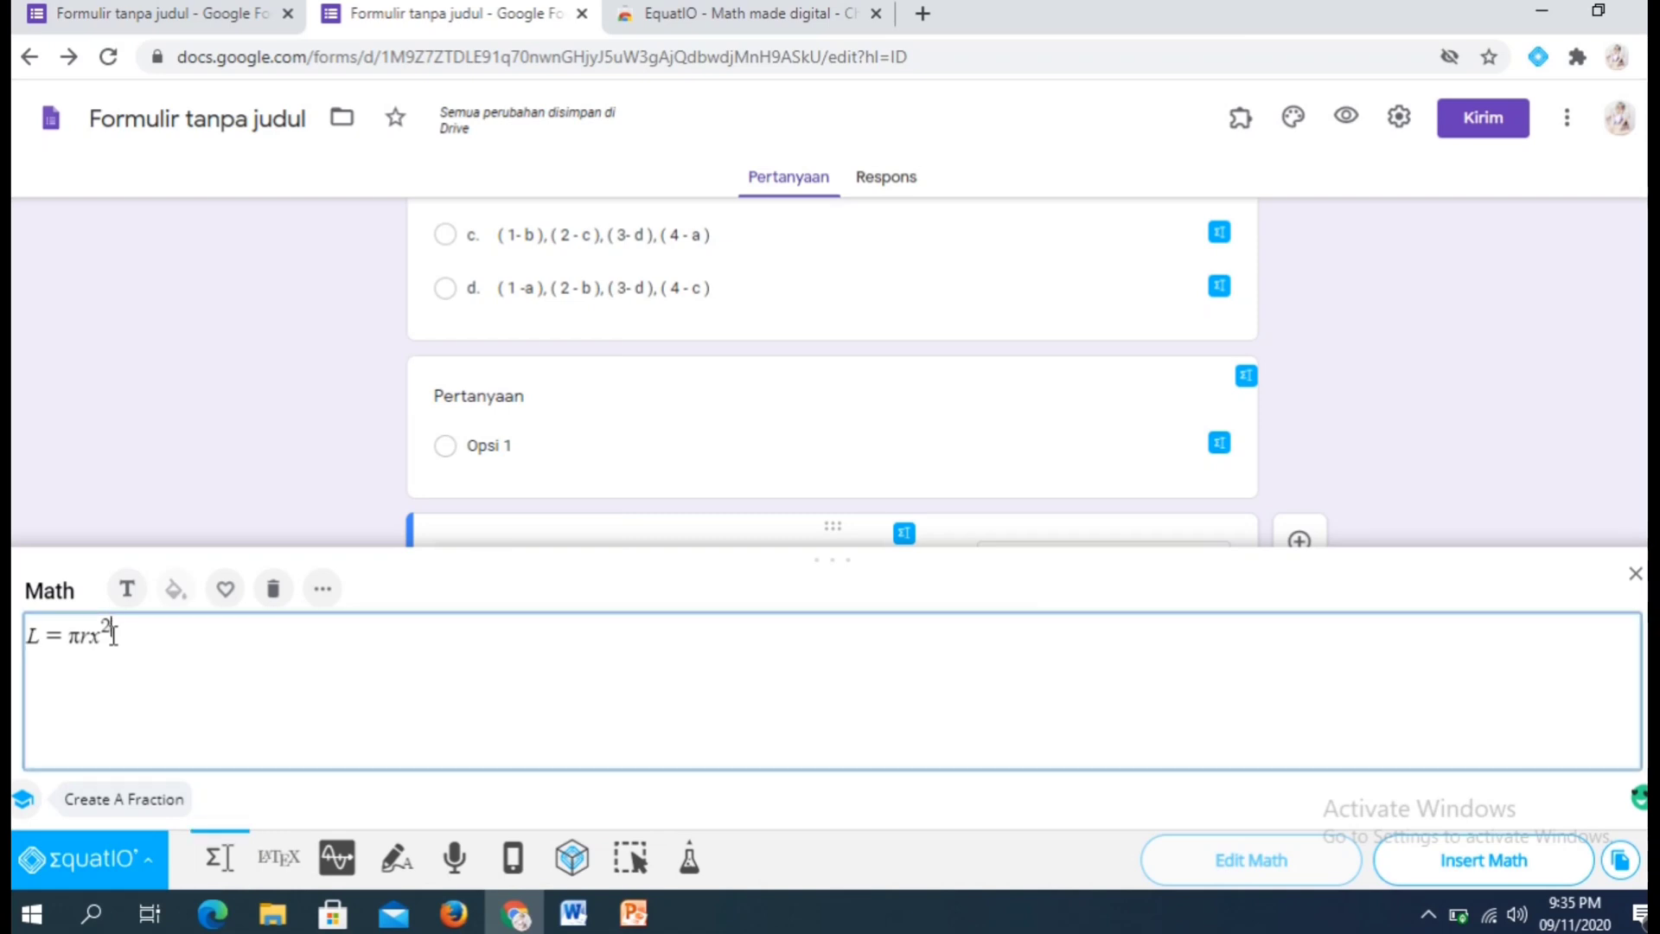
pyautogui.press('BackSpace')
pyautogui.press('BackSpace')
pyautogui.write('x d')
pyautogui.moveTo(30, 625); pyautogui.dragTo(117, 629)
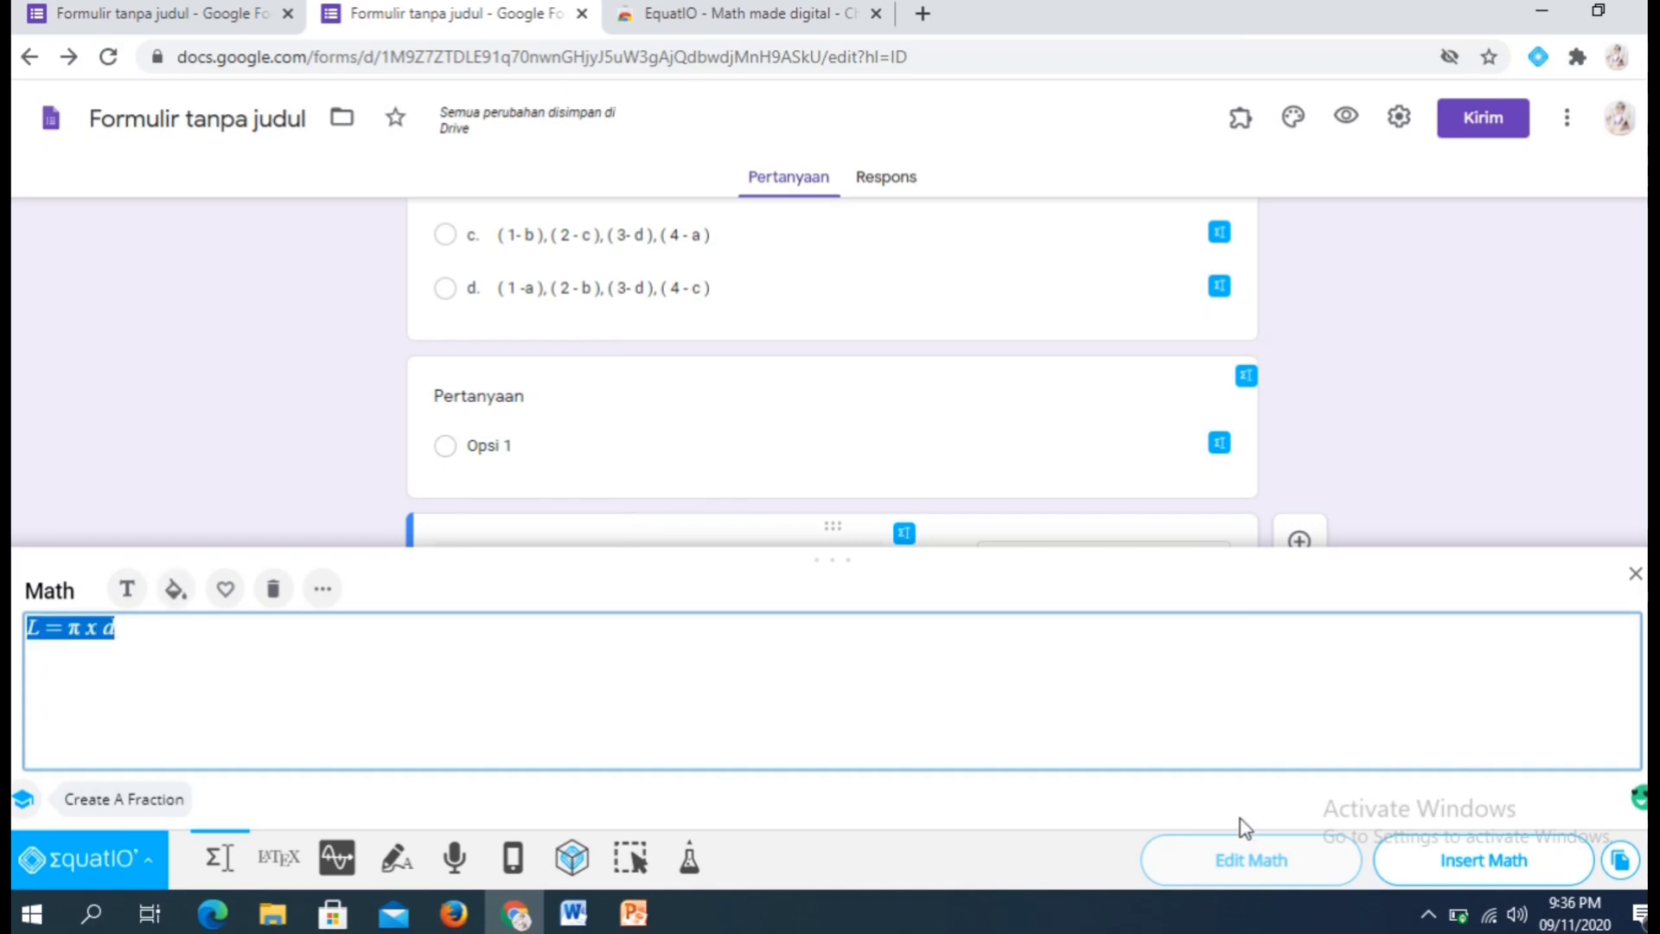
# Insert the formula L = π x d into the first option of question 3 and delete the option's "L=" text.
pyautogui.click(1470, 867)
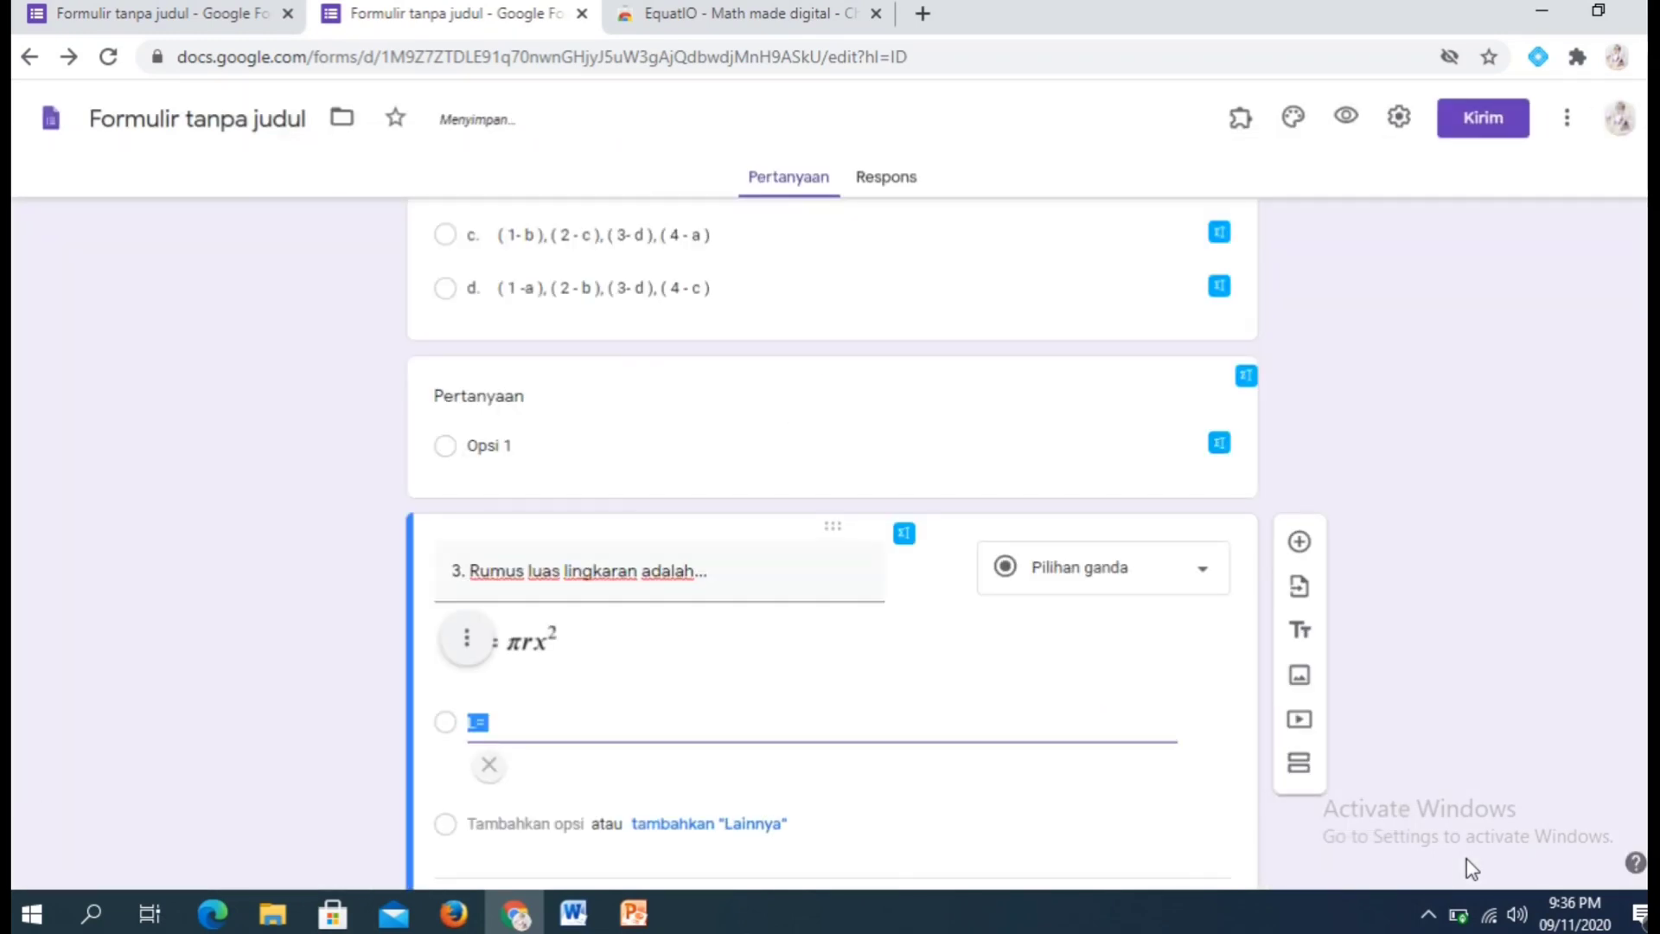
pyautogui.click(500, 721)
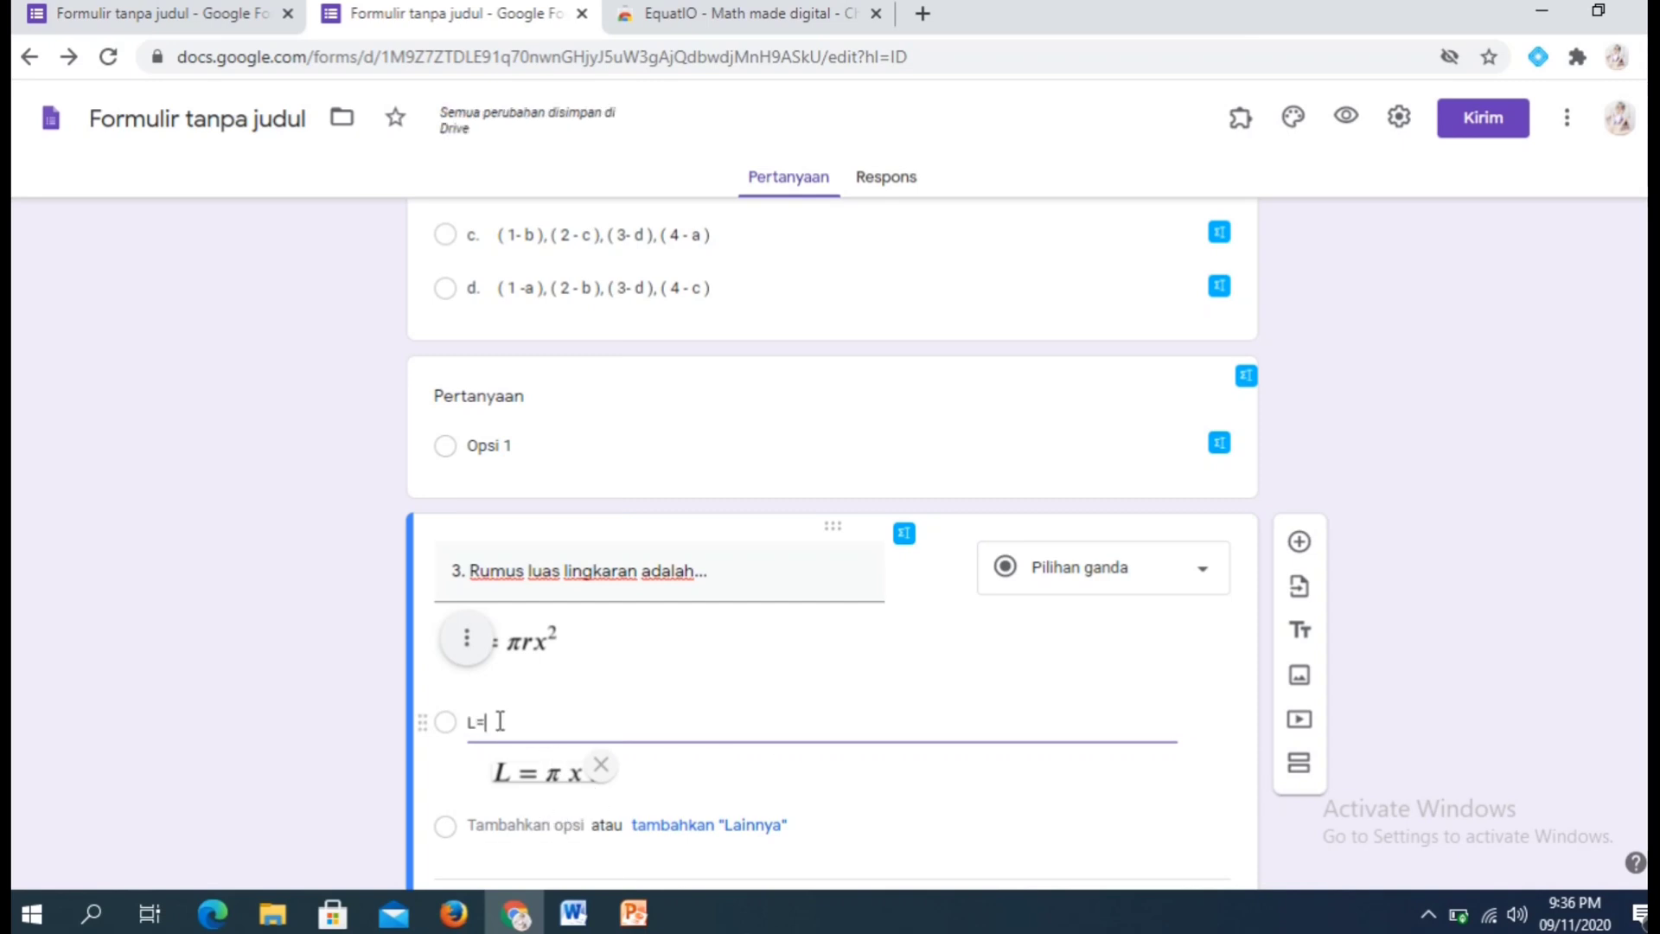
pyautogui.press('BackSpace')
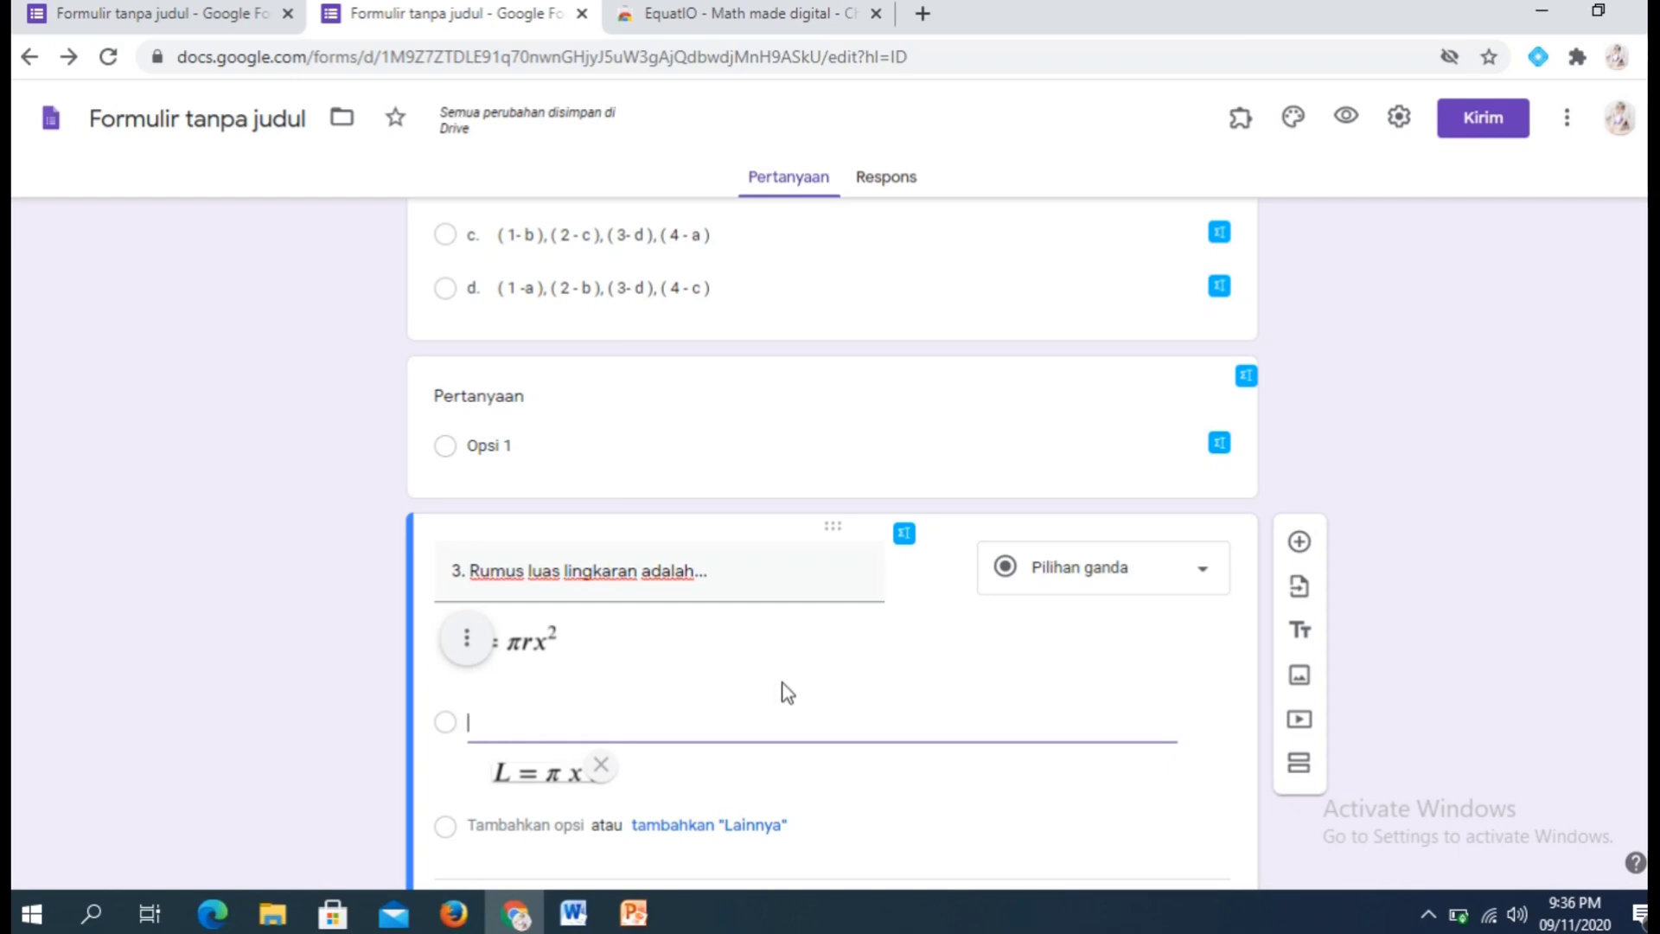
# Add a new question titled "4." and bring up EquatIO's equation editor for its title.
pyautogui.click(1300, 542)
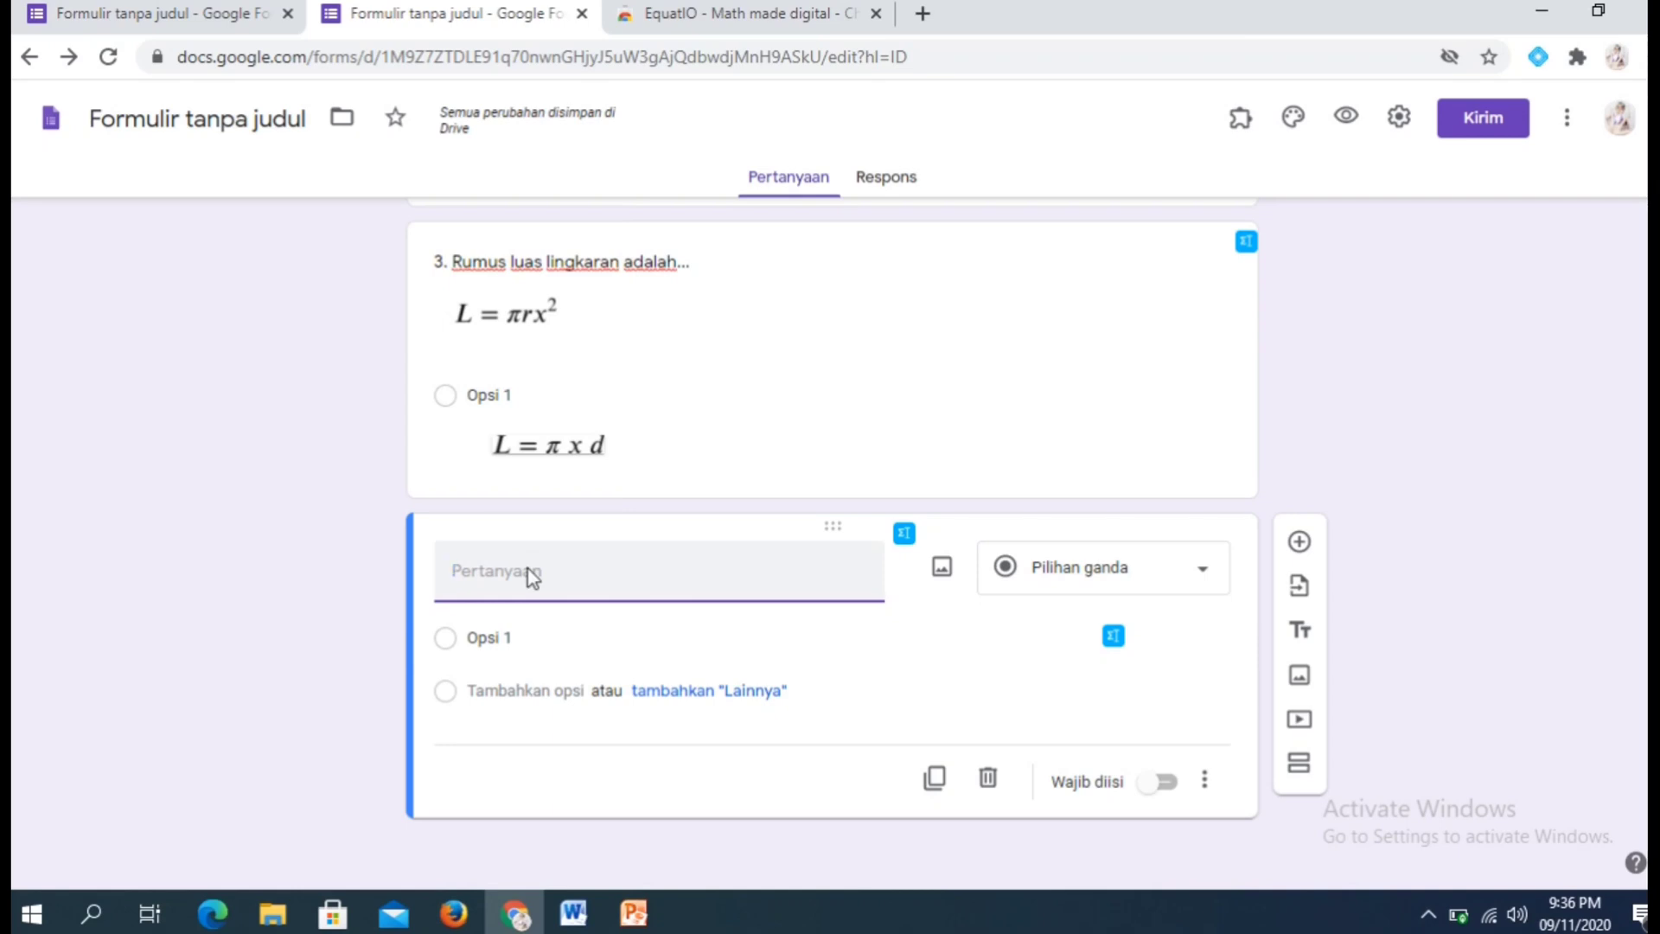
pyautogui.write('4.')
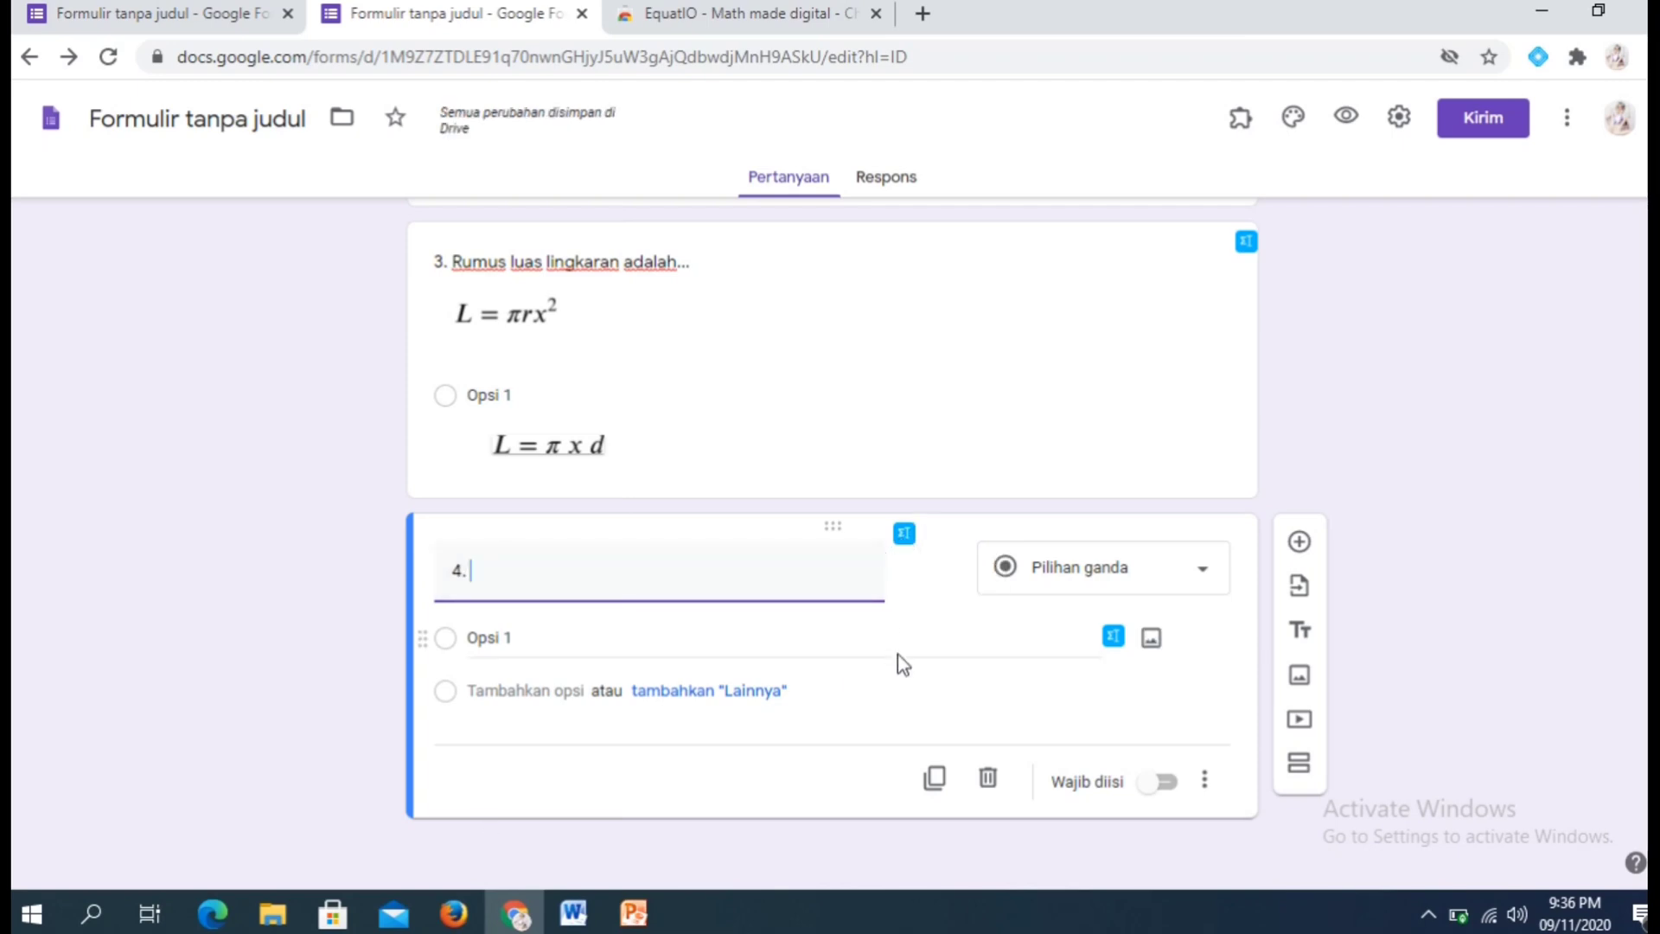
pyautogui.click(904, 535)
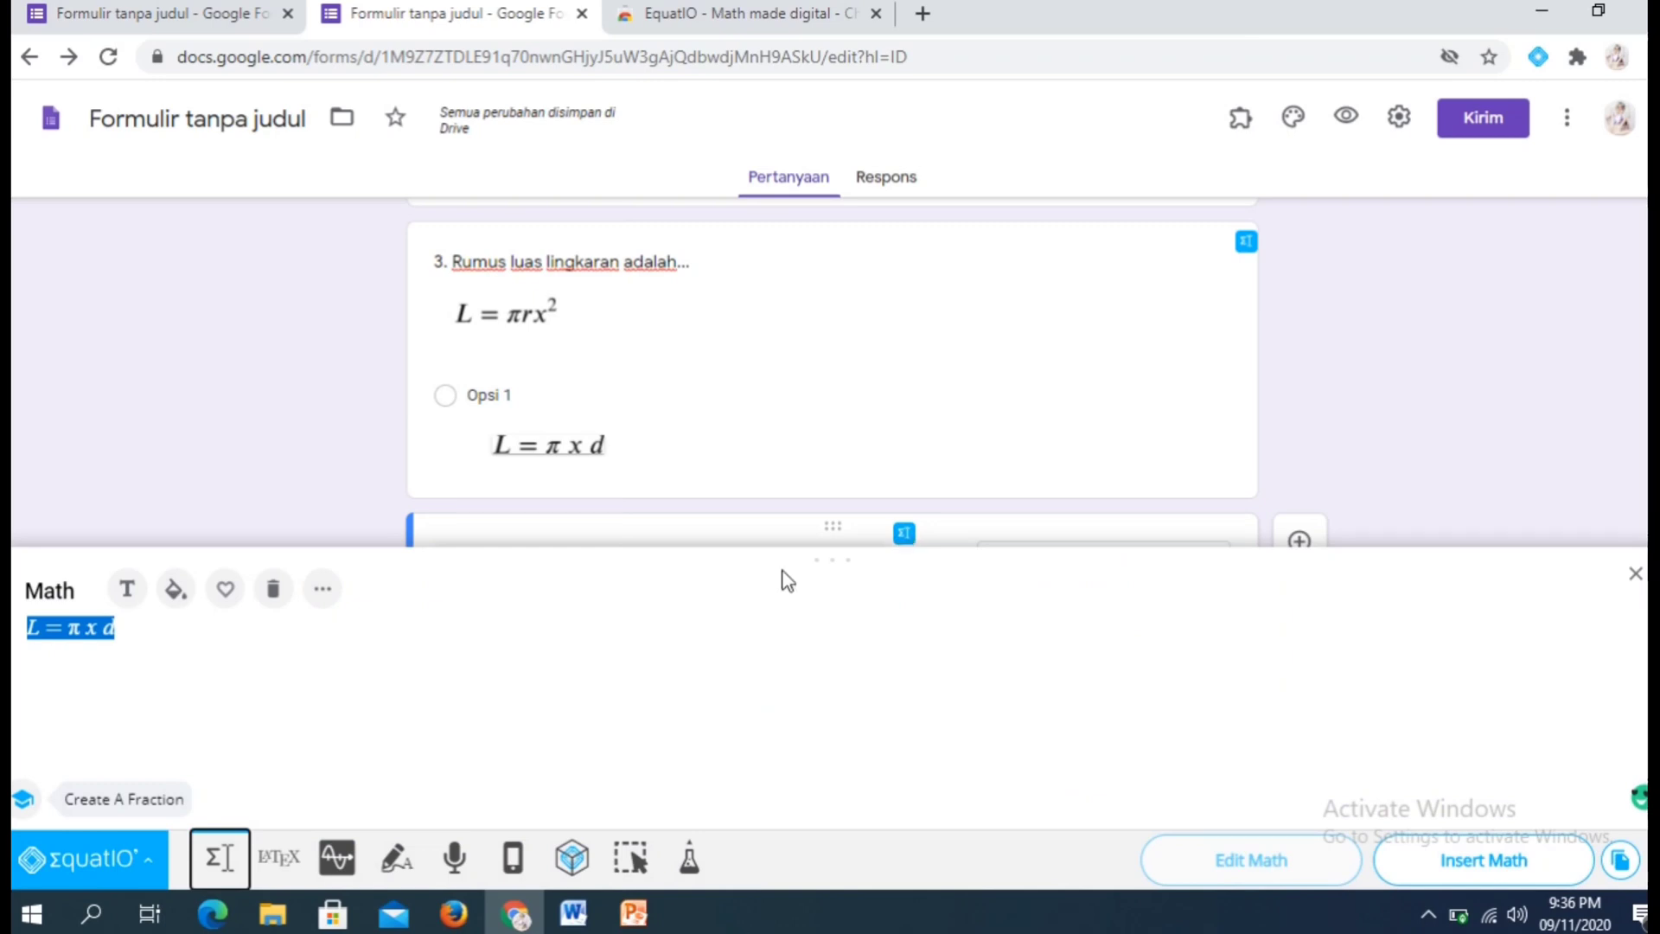
# Look through EquatIO's layout and symbol collections, and close the equation editor.
pyautogui.click(320, 588)
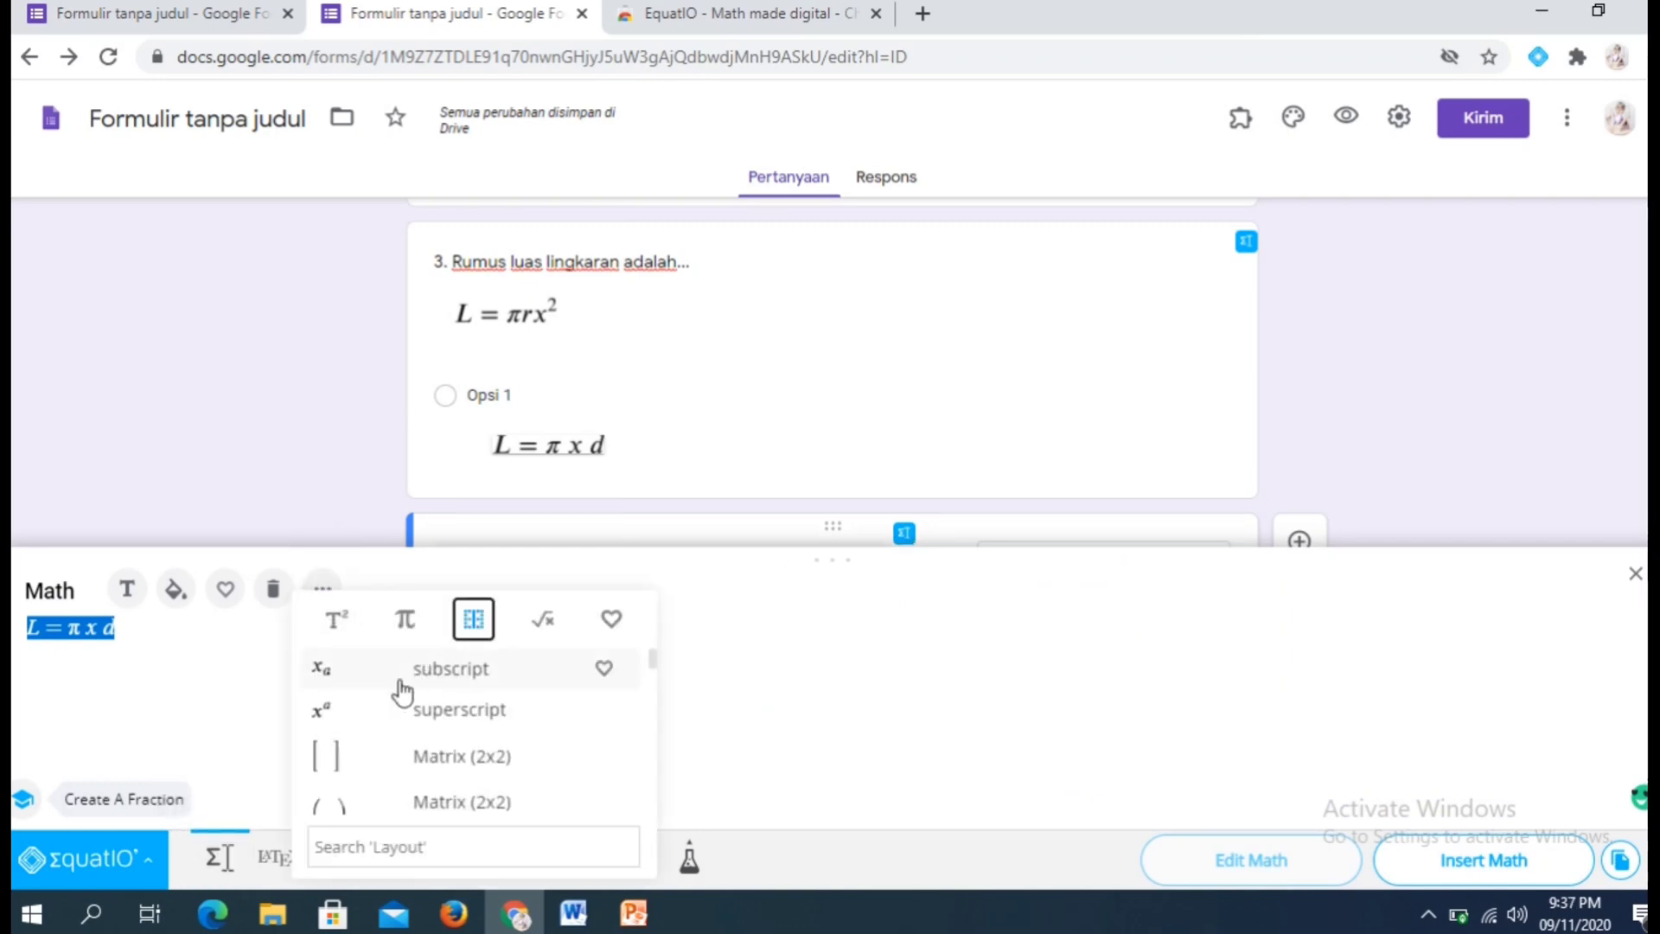
pyautogui.click(402, 630)
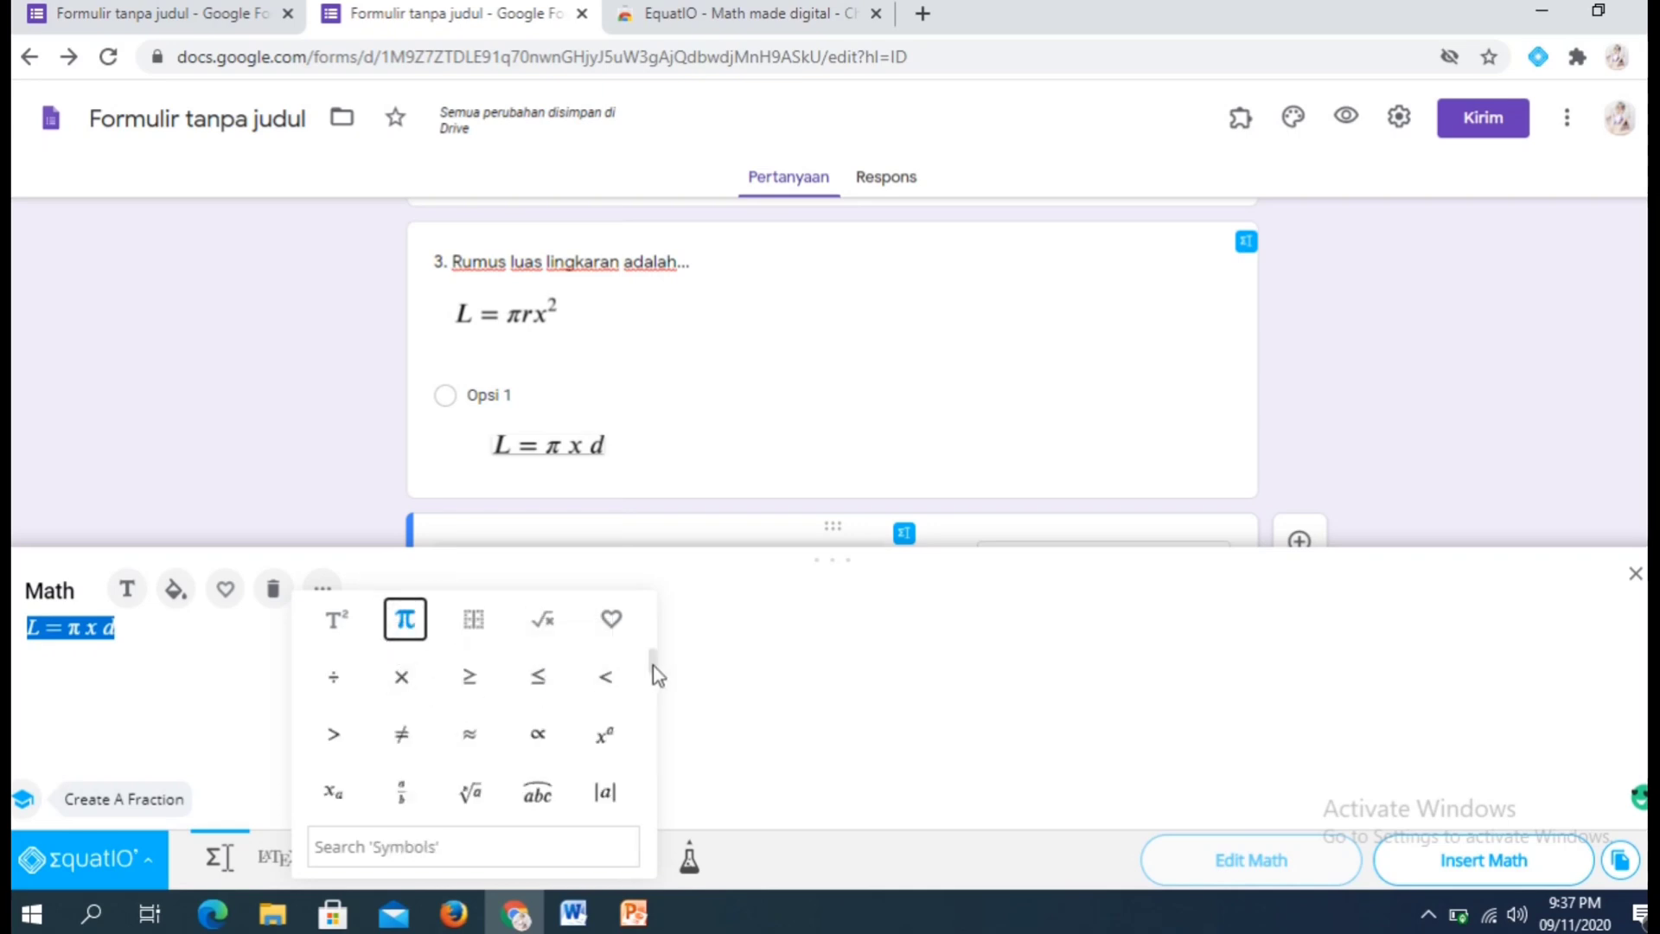
pyautogui.scroll(-2, 652, 676)
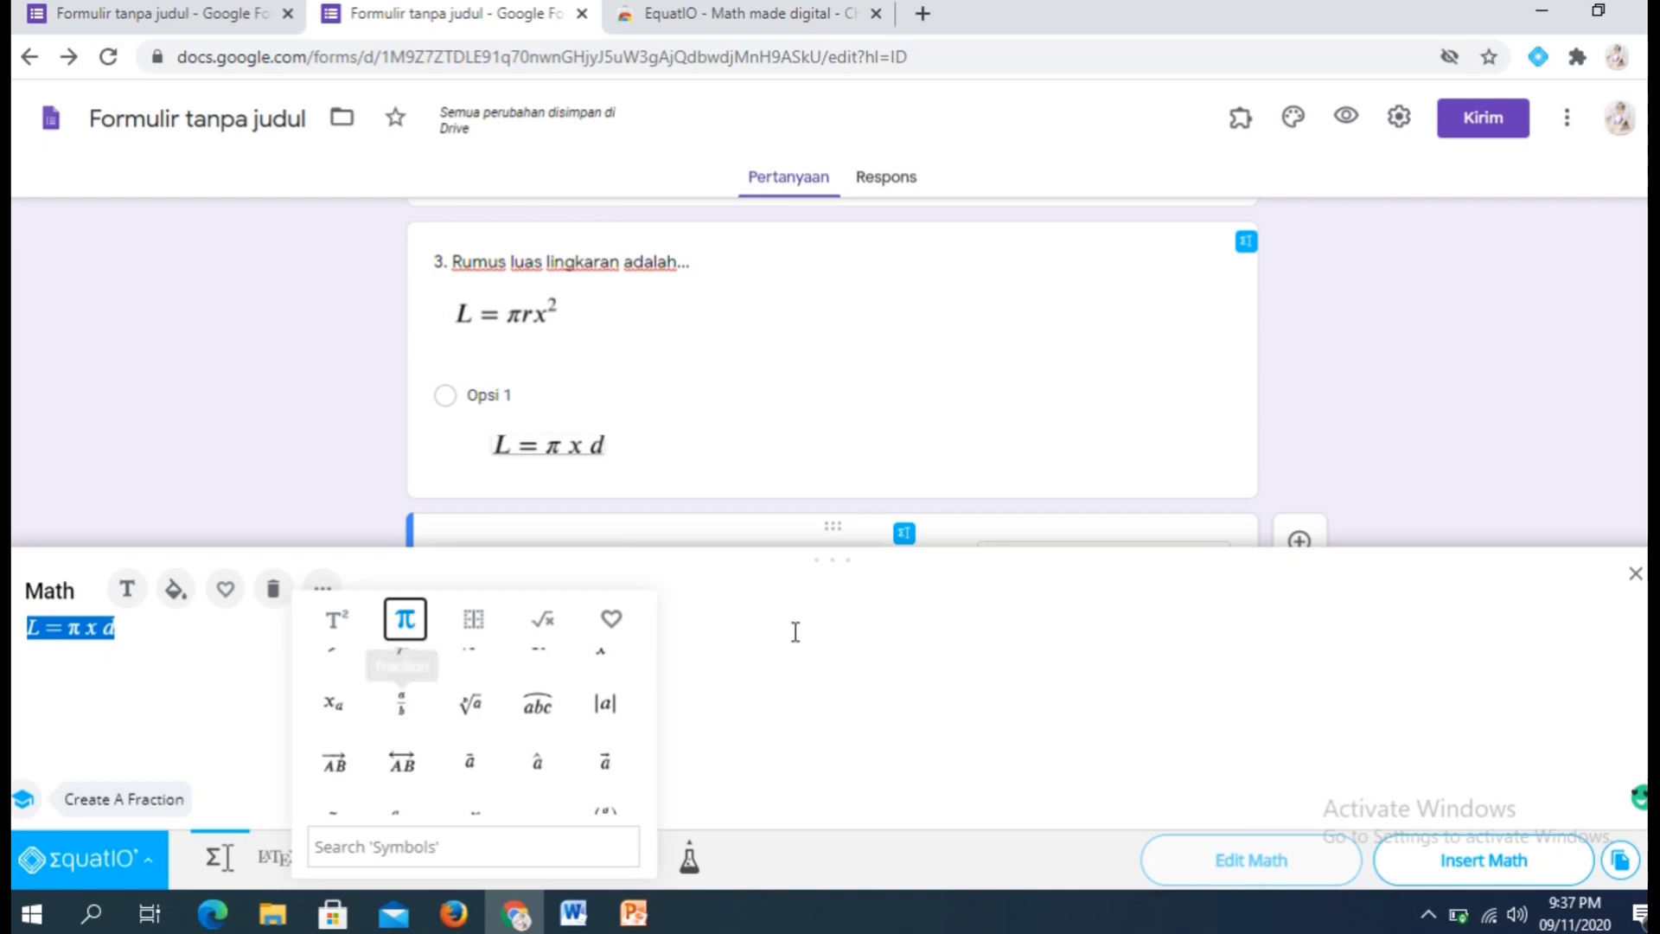
pyautogui.click(207, 495)
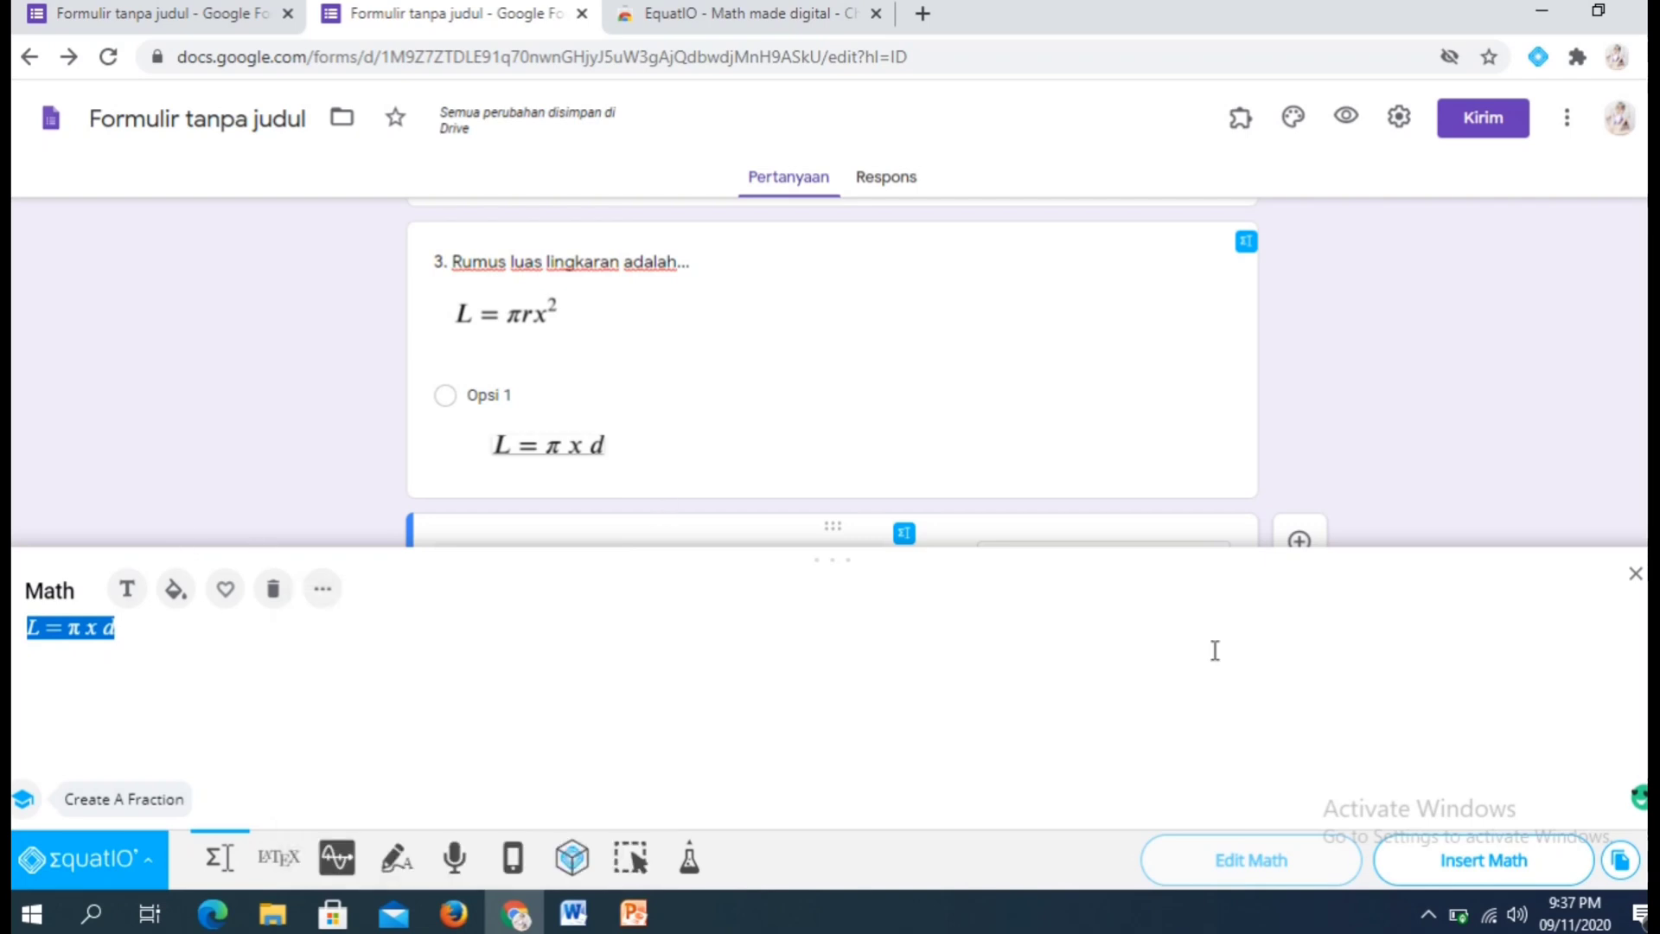
pyautogui.click(1634, 574)
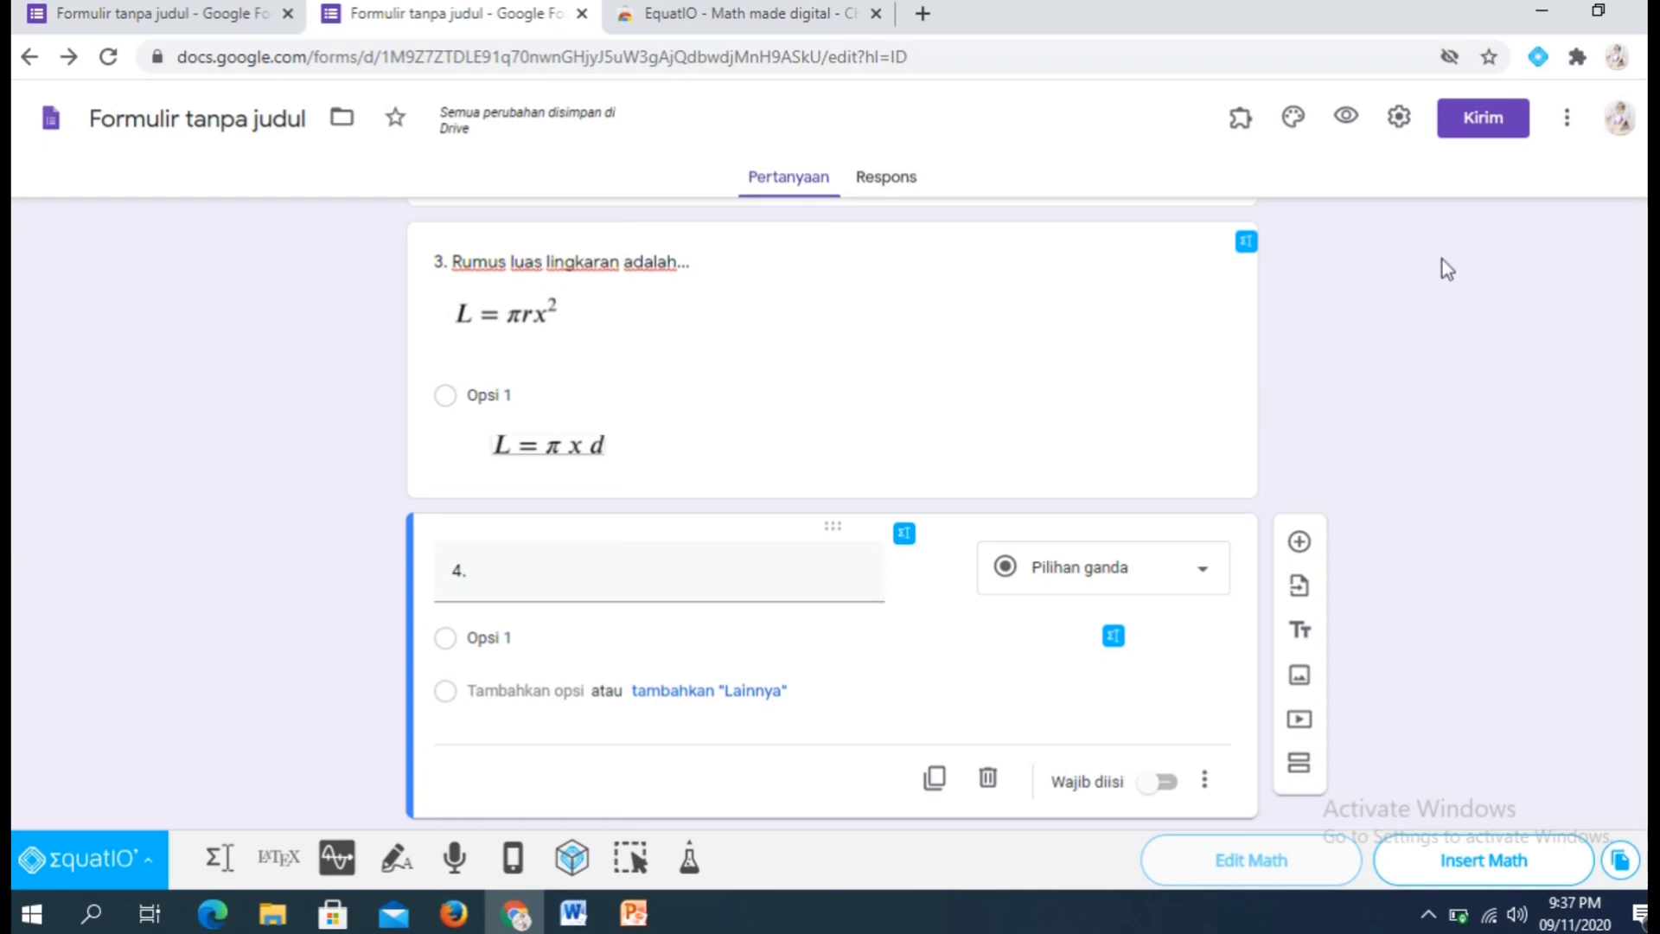
# Open the G Suite Marketplace for form add-ons and browse the add-ons on offer.
pyautogui.click(1569, 127)
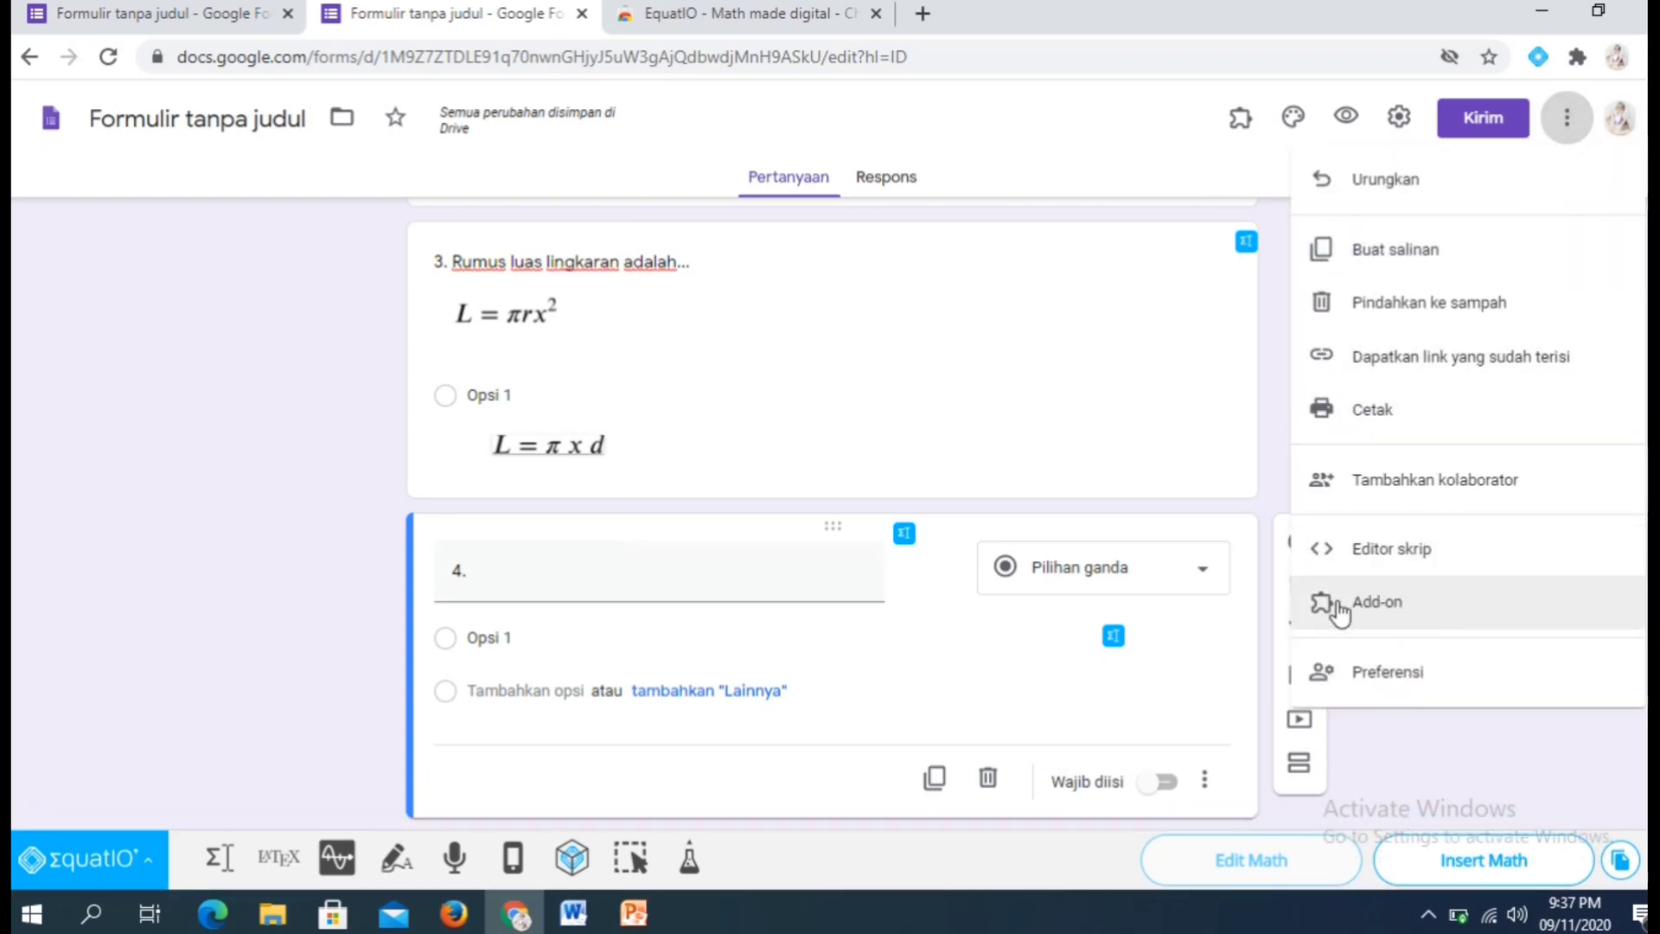
pyautogui.click(1384, 605)
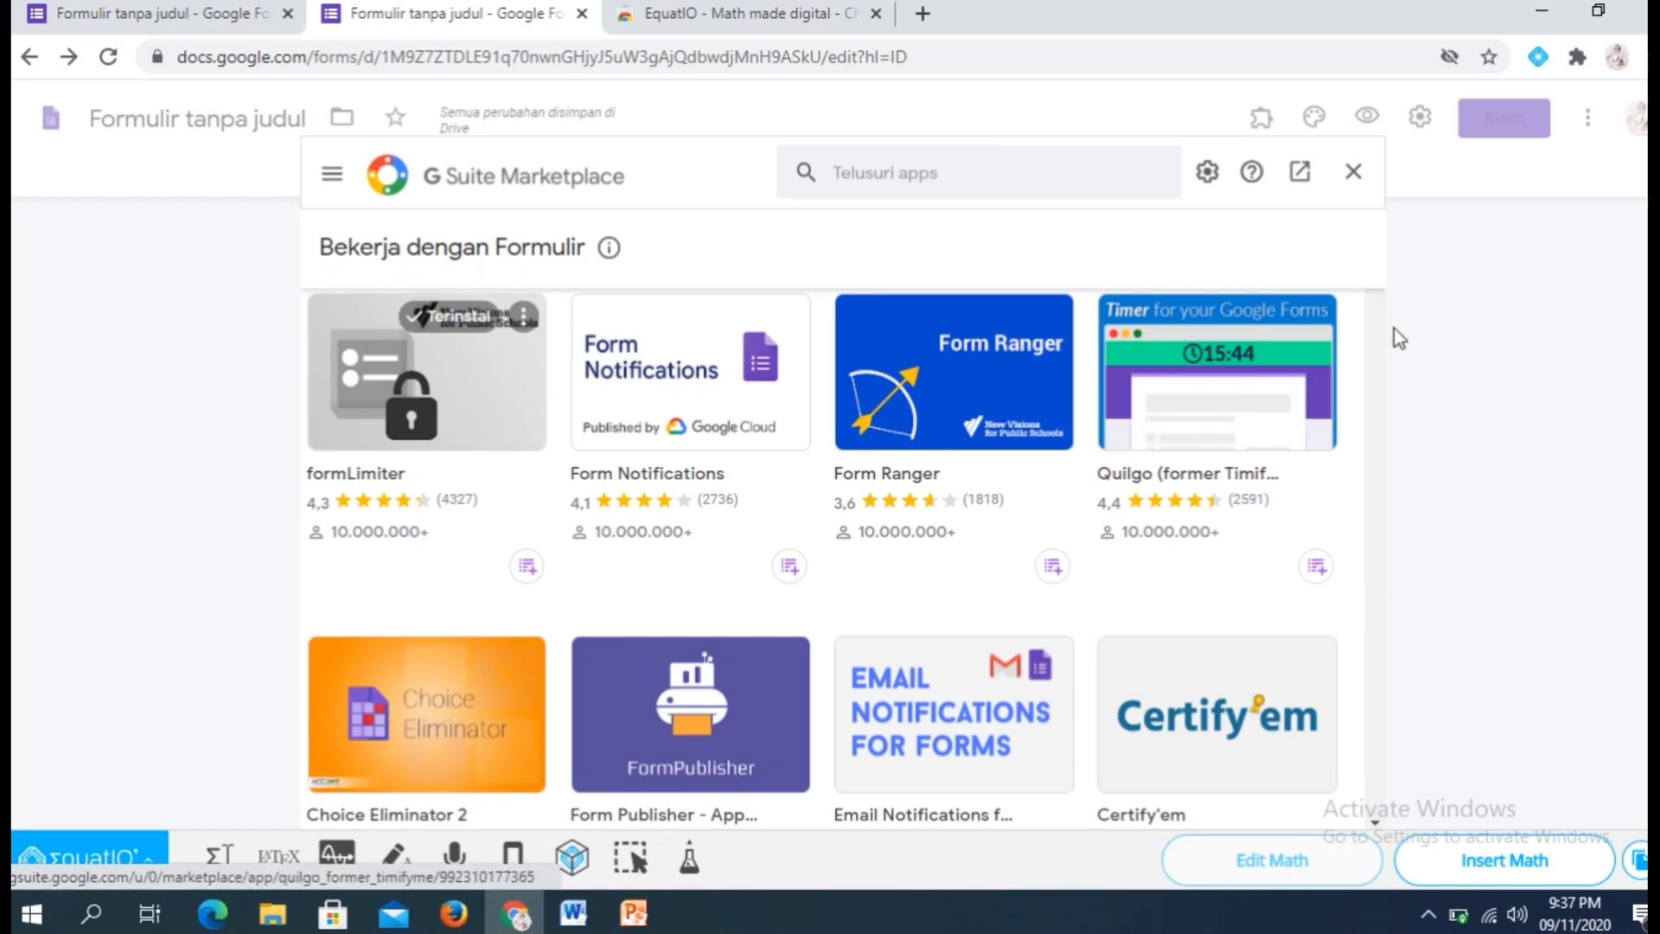
pyautogui.scroll(-5, 1376, 343)
pyautogui.scroll(-5, 1377, 350)
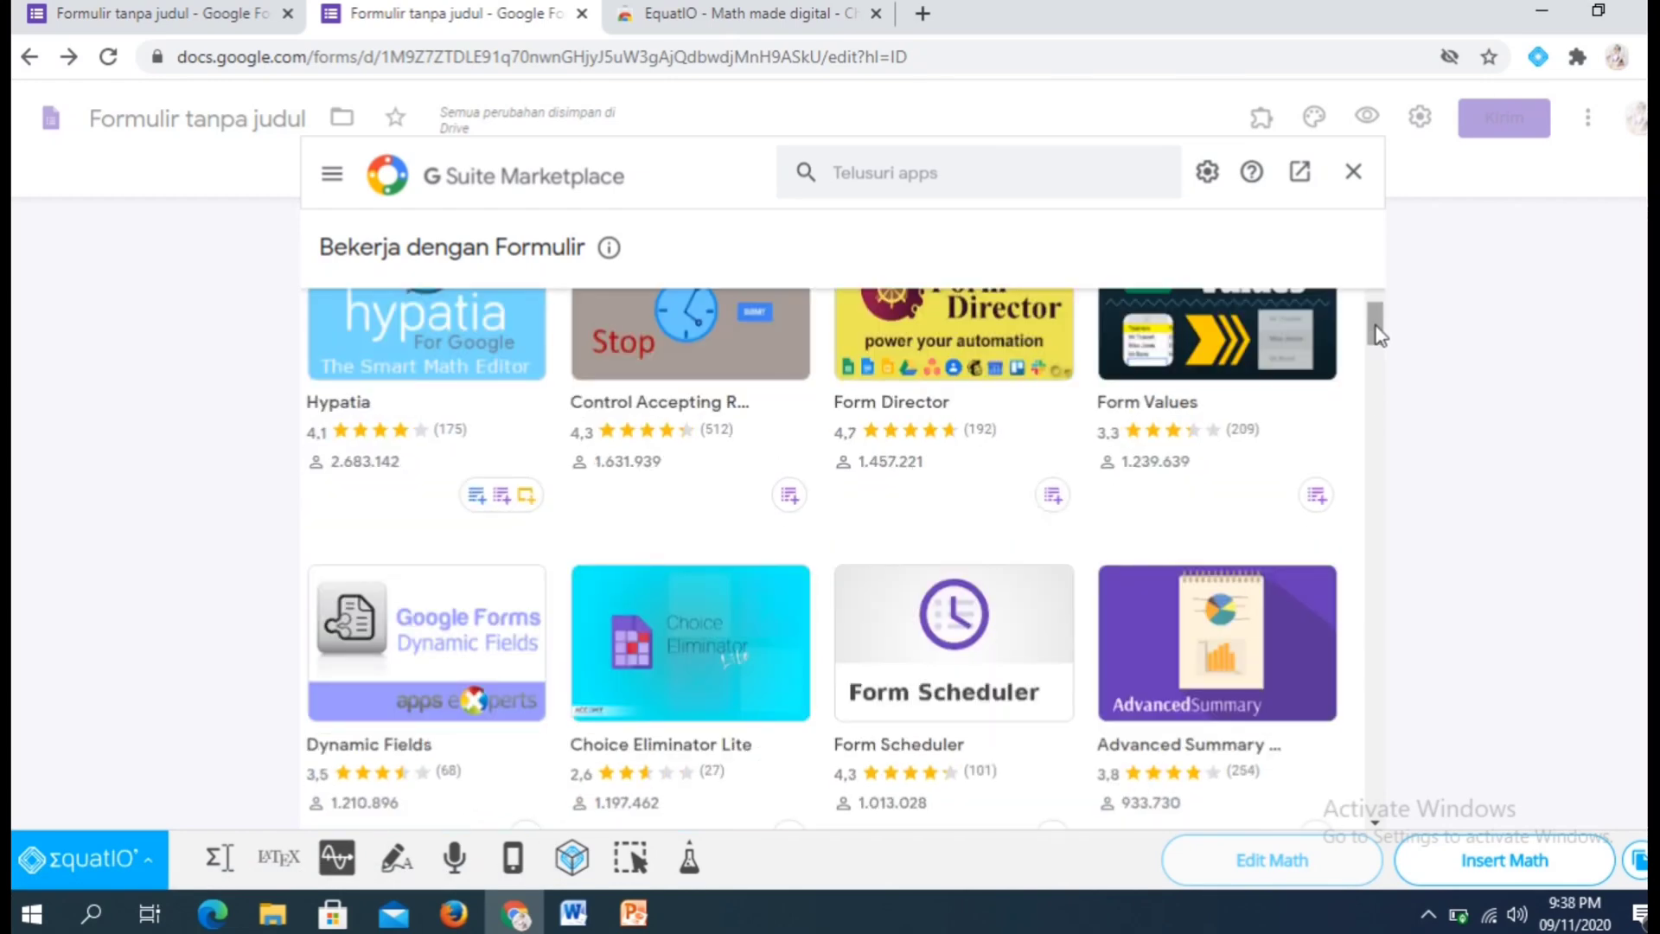
pyautogui.moveTo(1376, 341); pyautogui.dragTo(1381, 640)
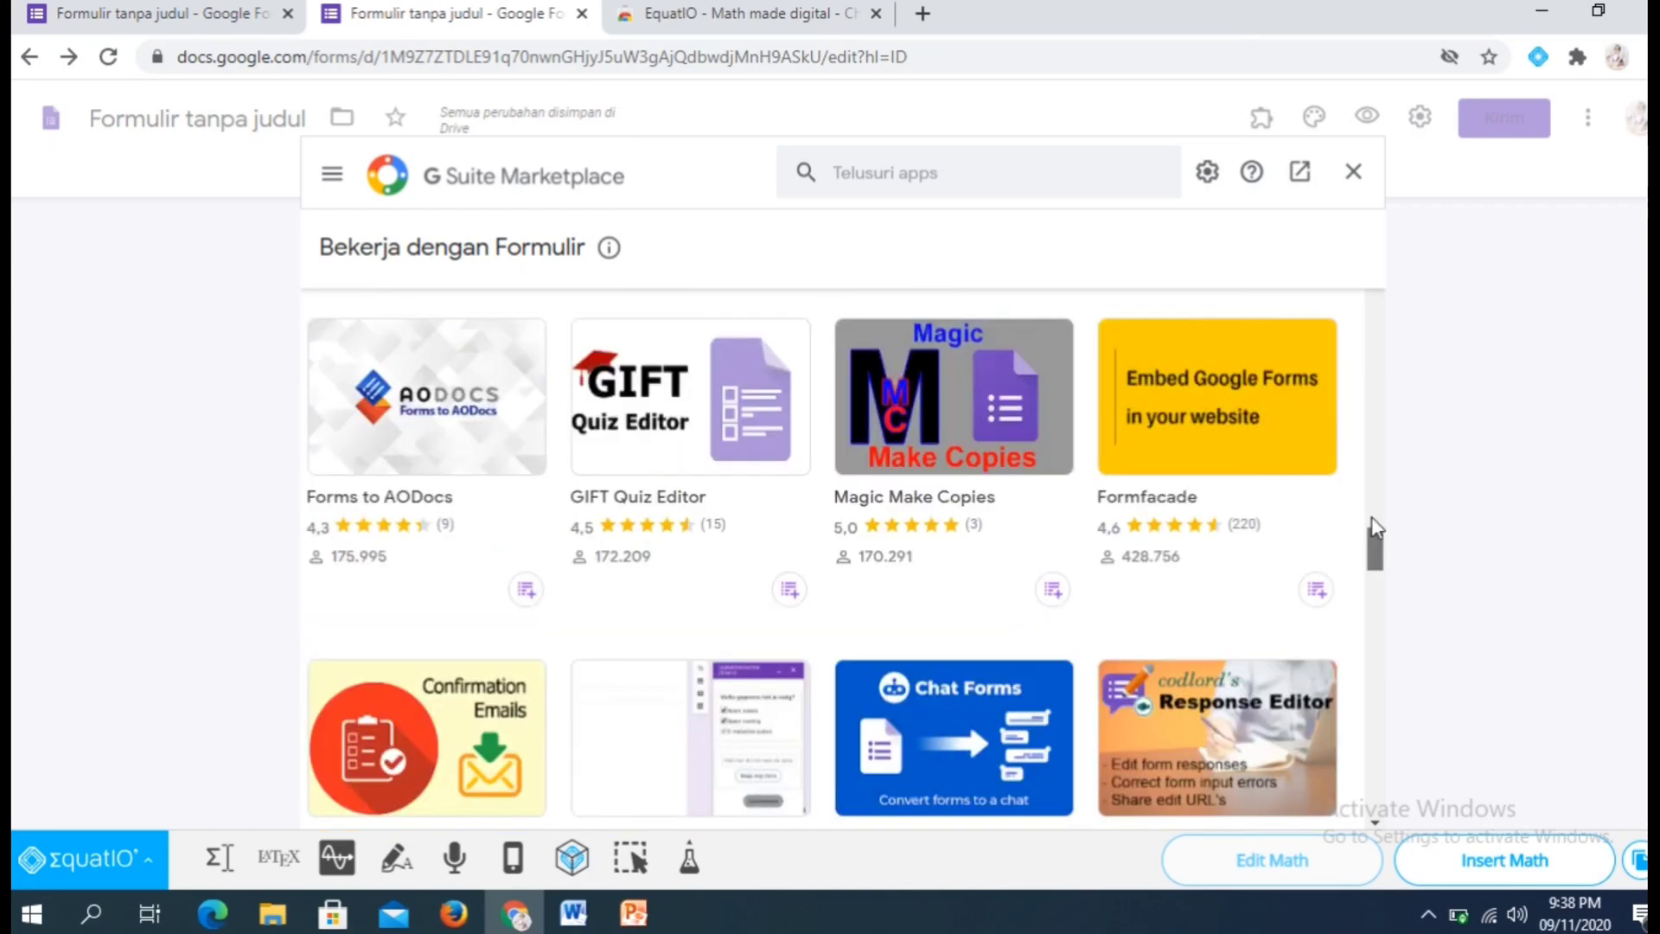
pyautogui.moveTo(1375, 527); pyautogui.dragTo(1381, 280)
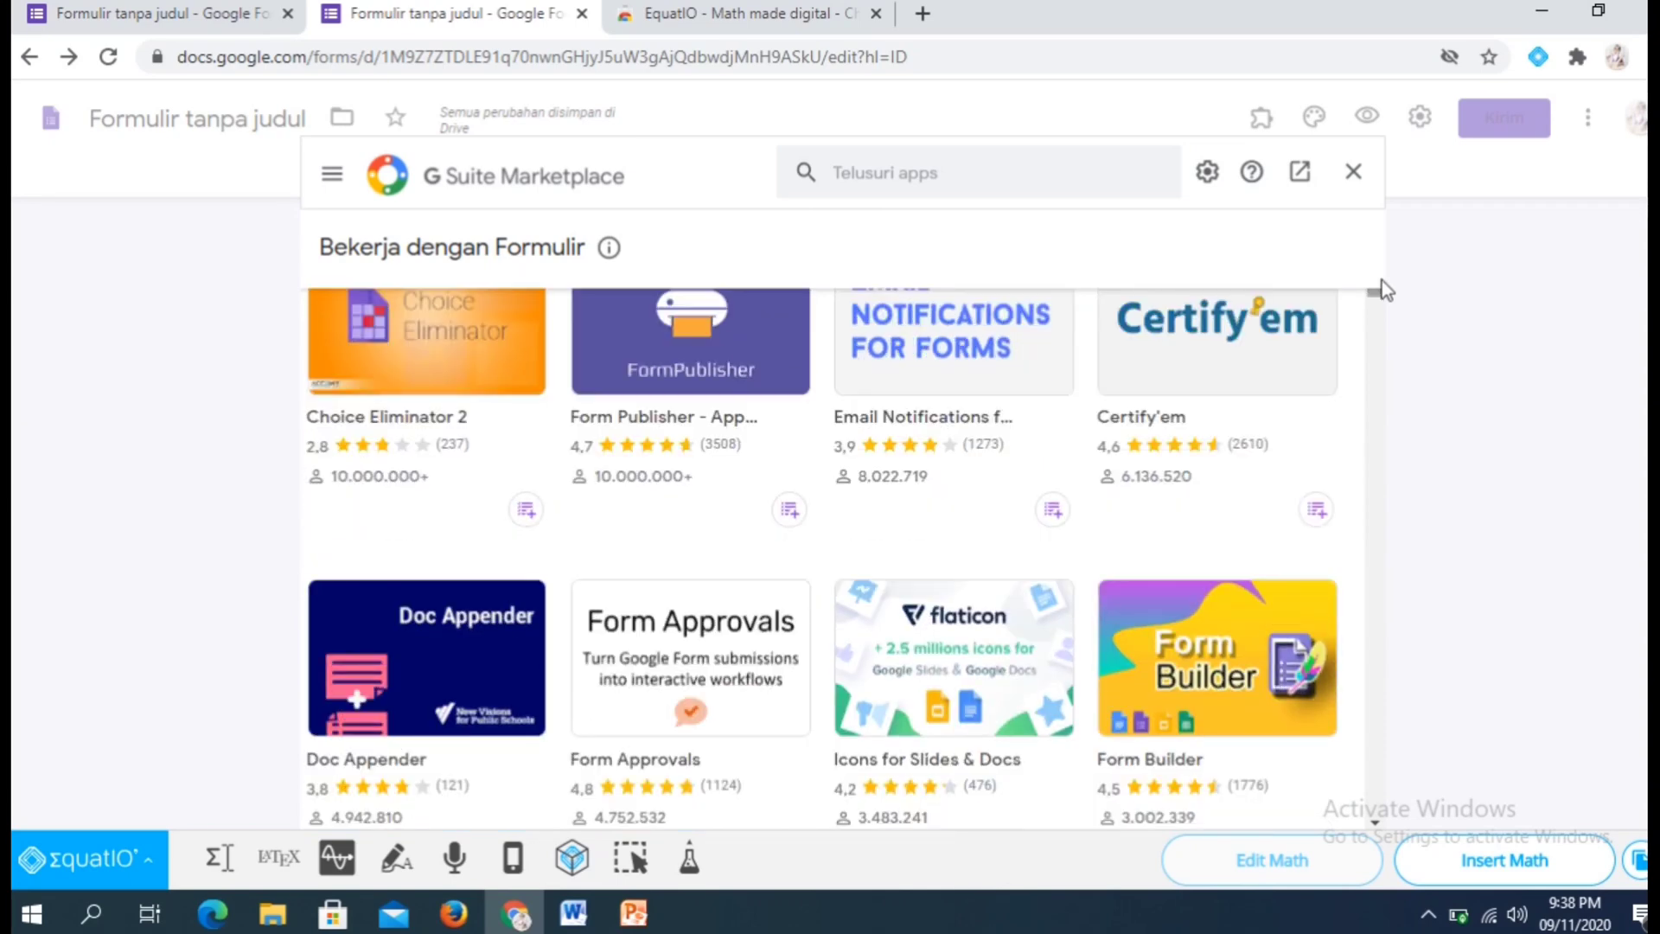
# Search the marketplace for "equation" add-ons.
pyautogui.click(1008, 174)
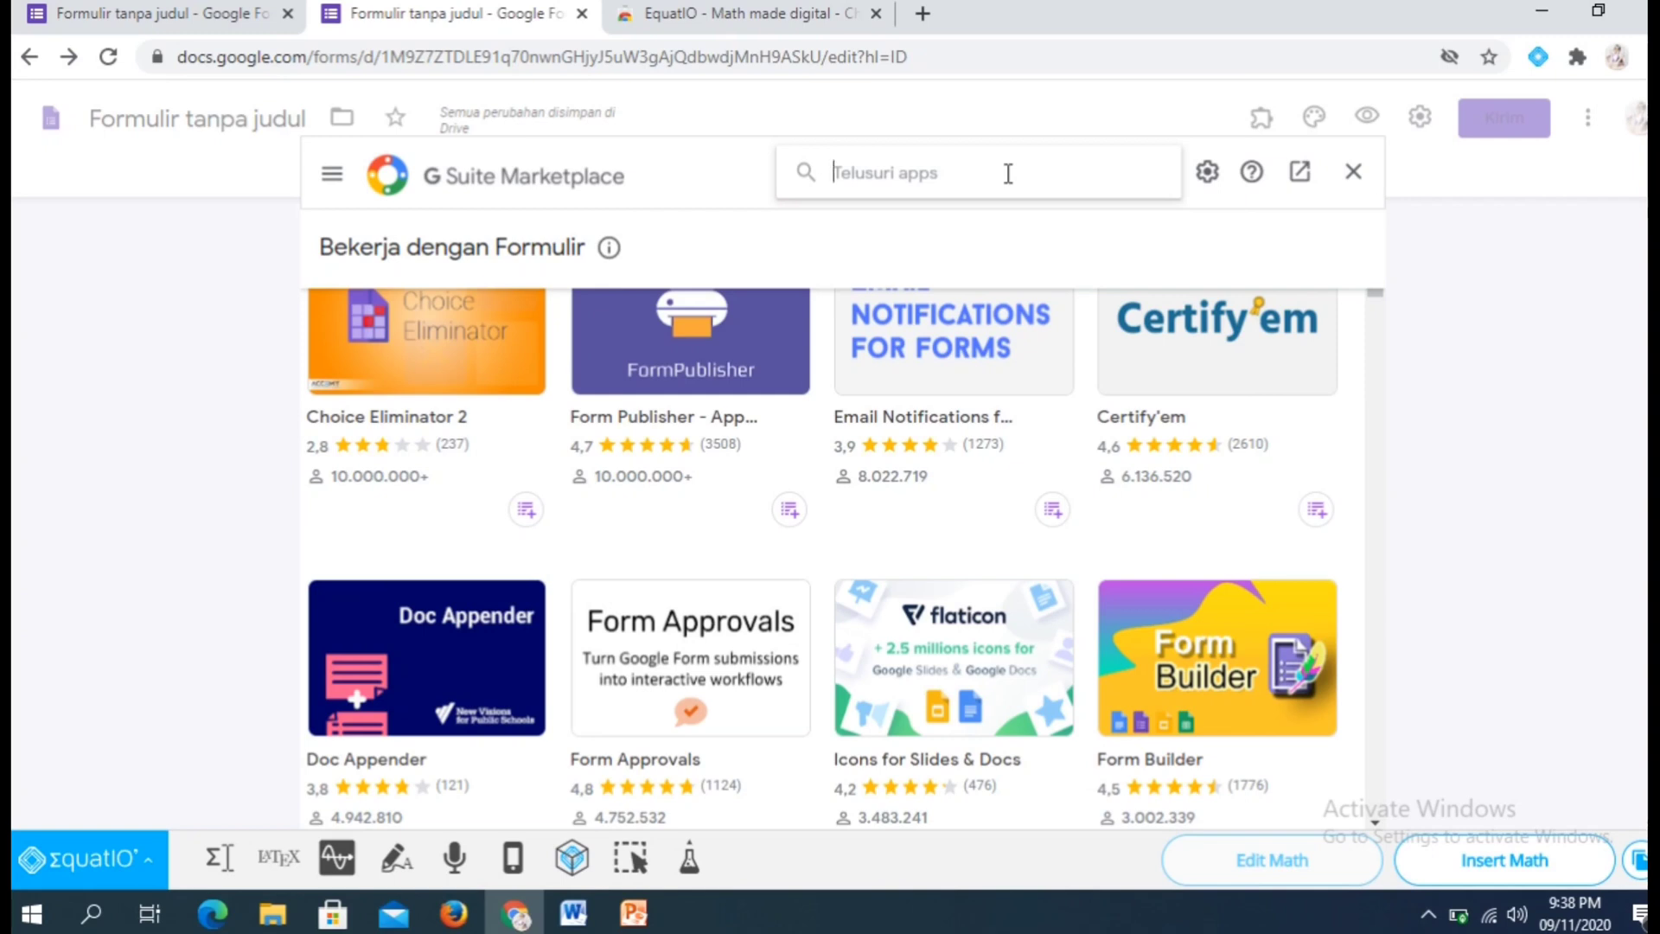
pyautogui.write('e')
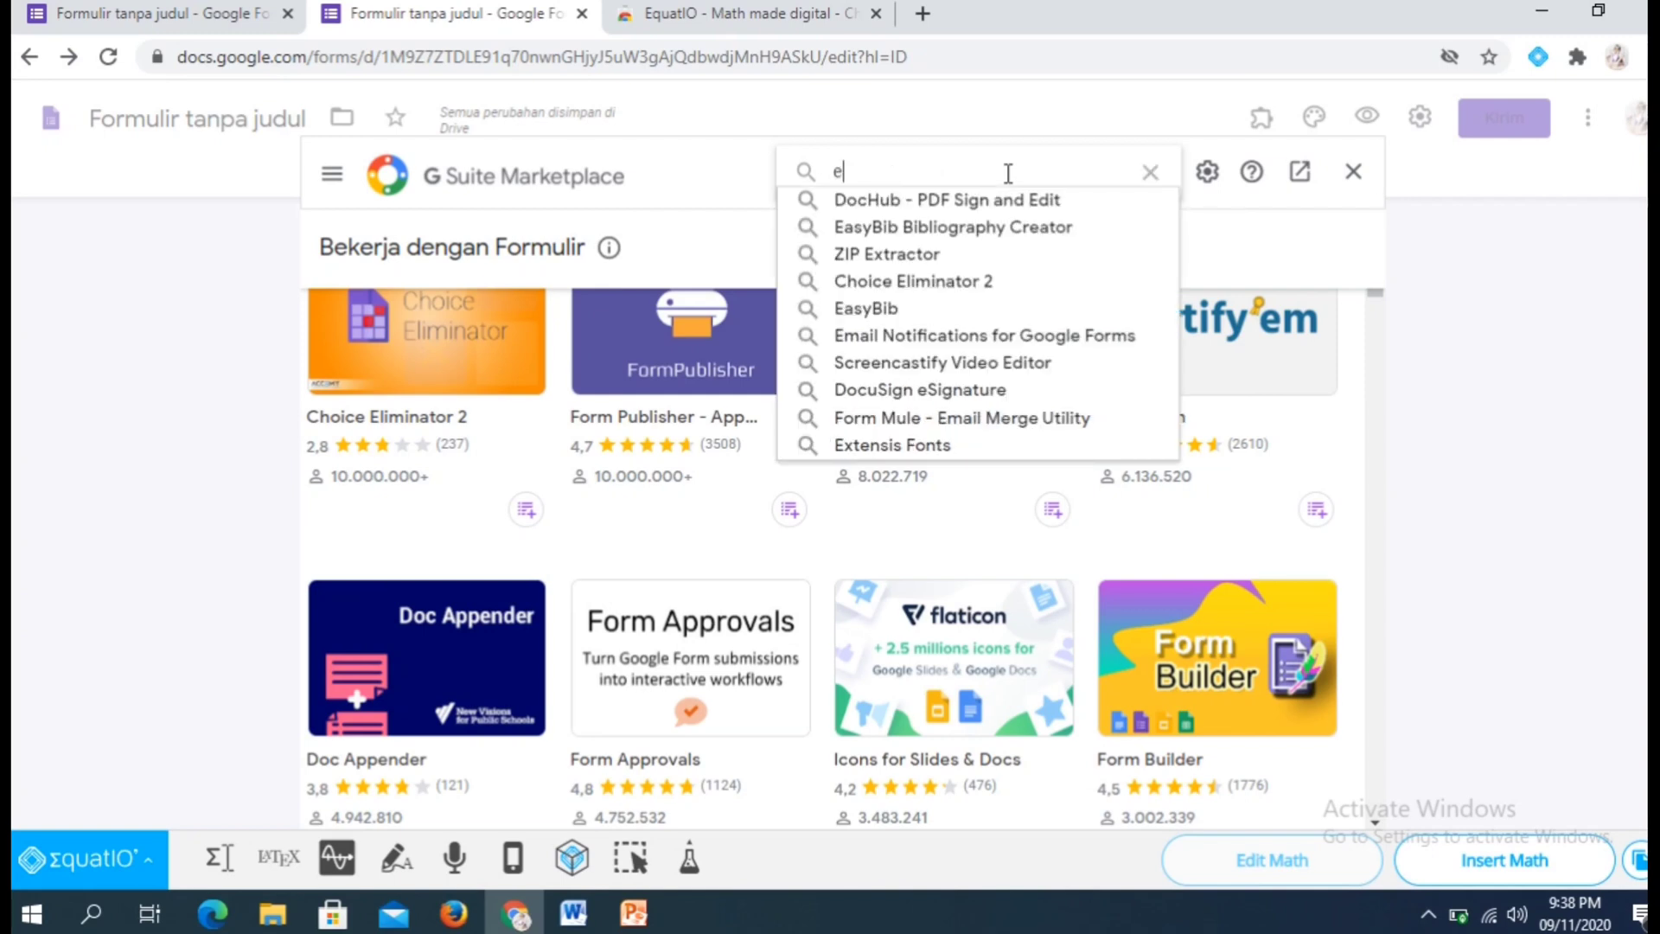
pyautogui.write('quat')
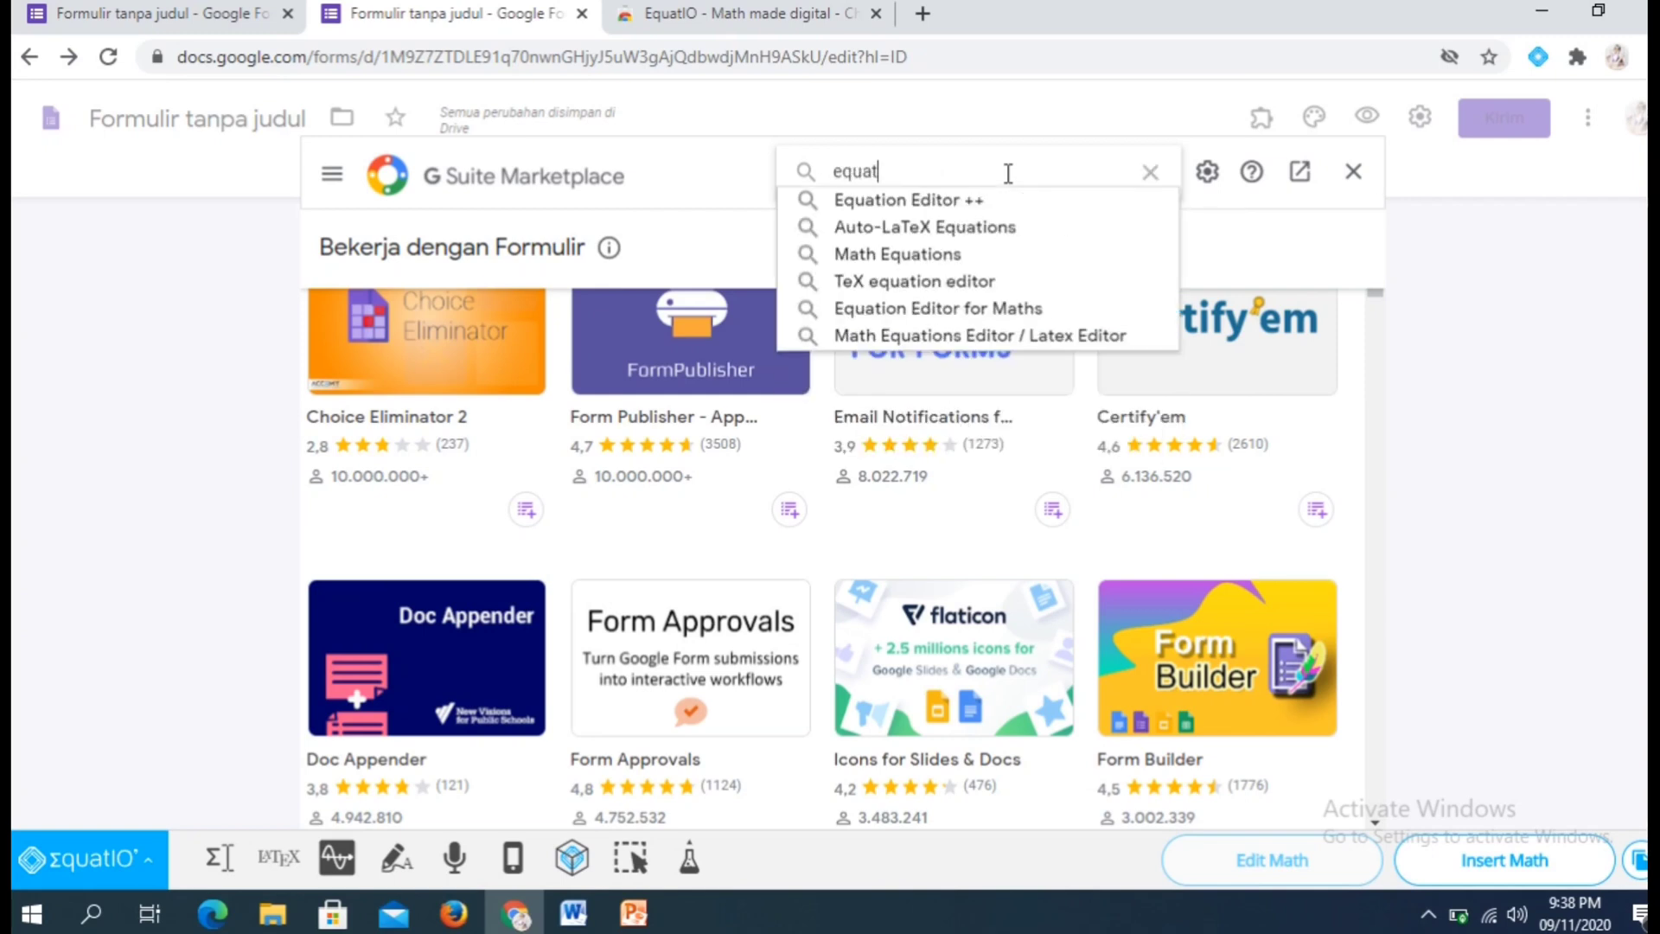
pyautogui.write('ion')
pyautogui.press('Return')
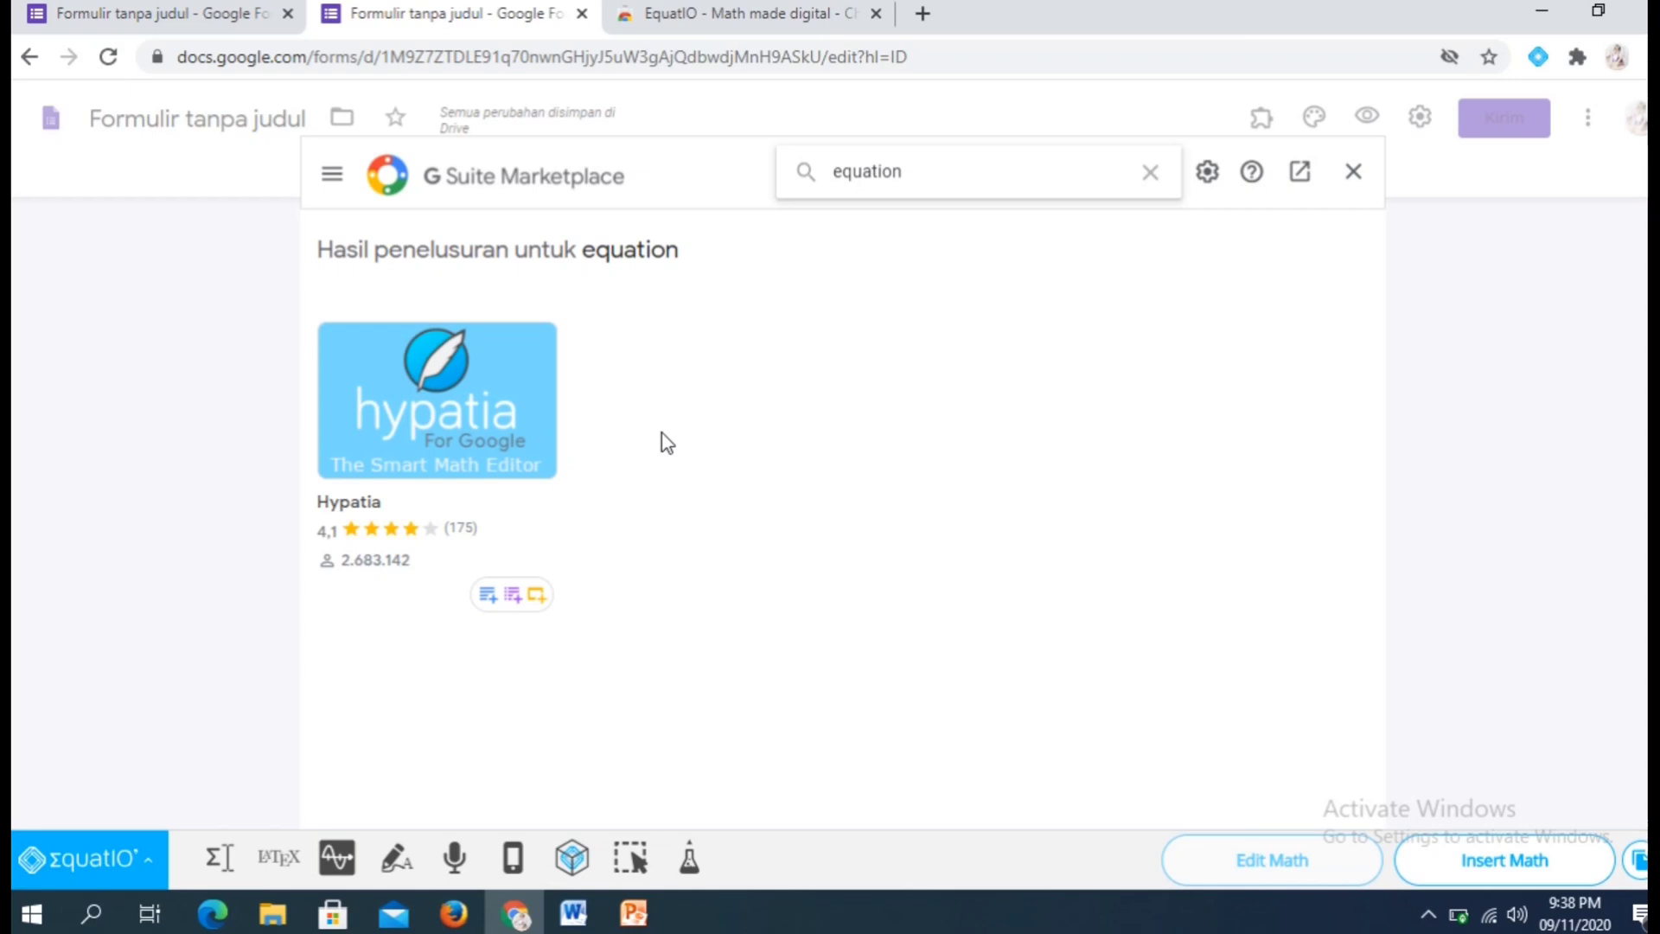
# Install the Hypatia add-on, choosing the signed-in Google account and allowing the requested permissions.
pyautogui.click(477, 441)
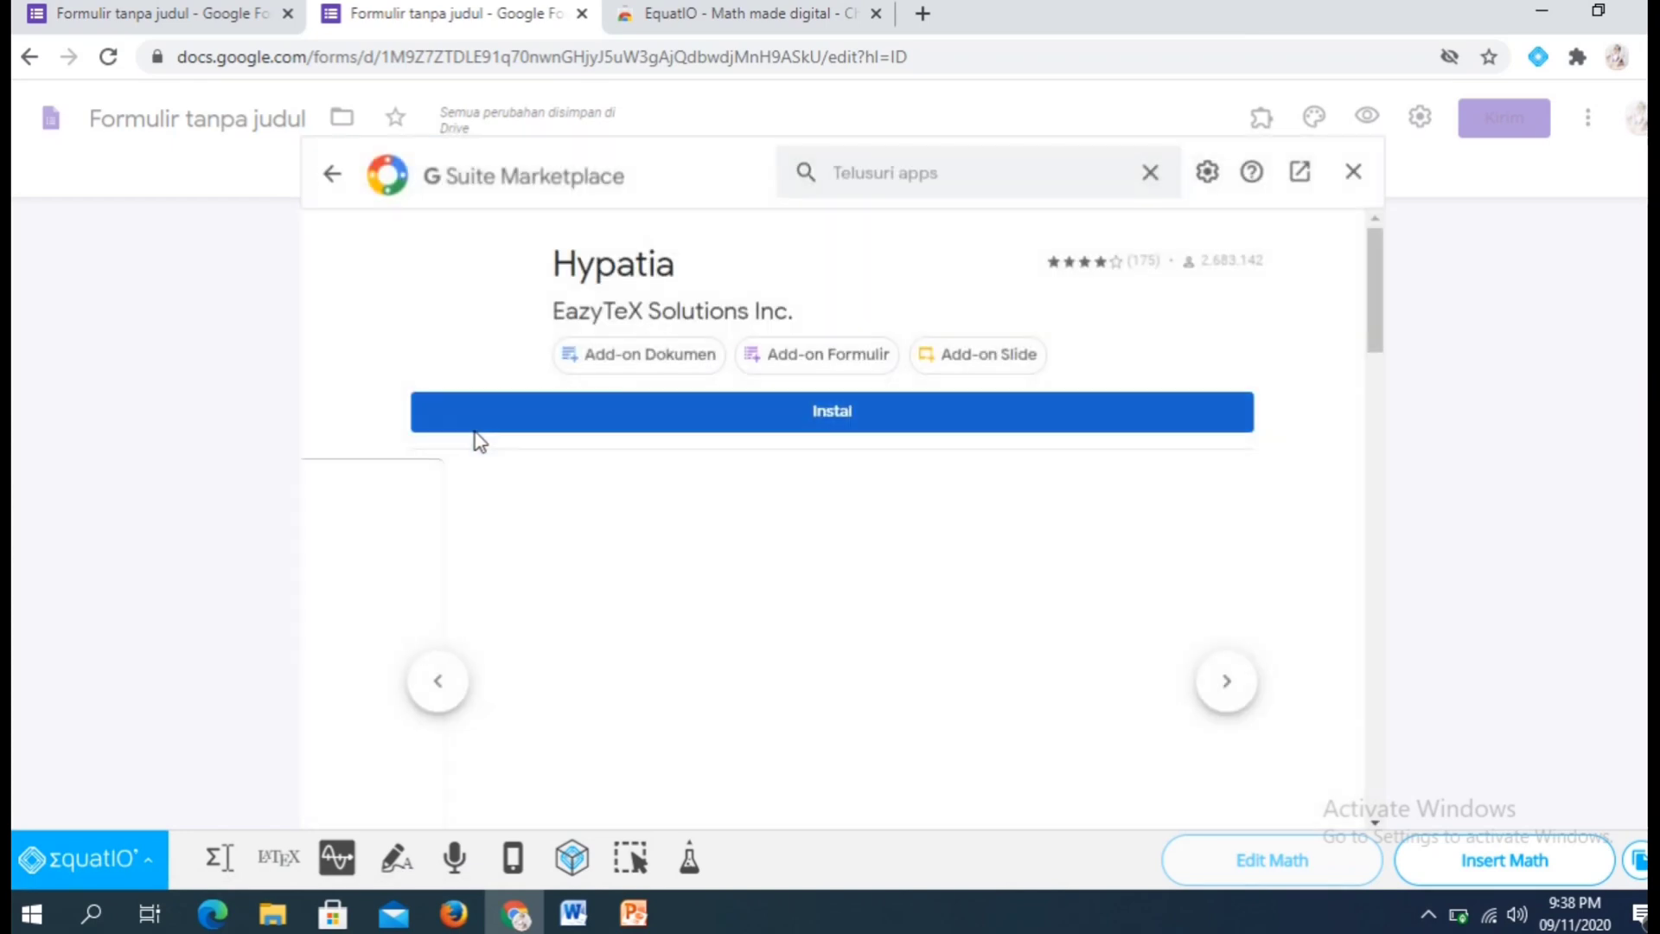
pyautogui.click(832, 412)
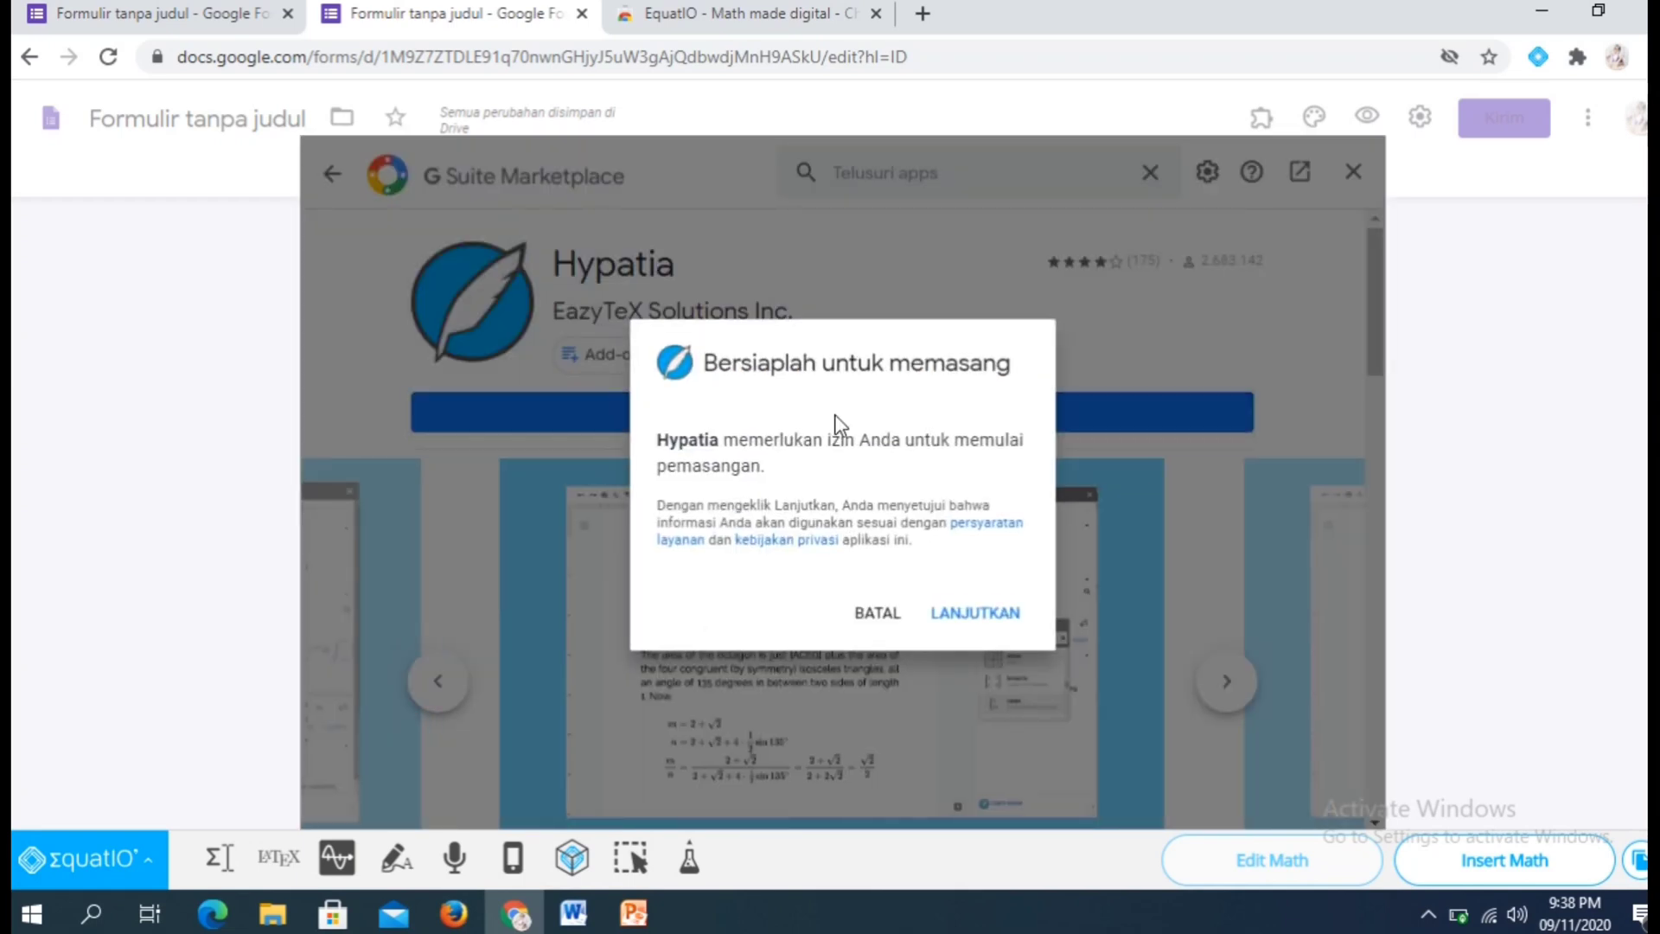
pyautogui.click(953, 621)
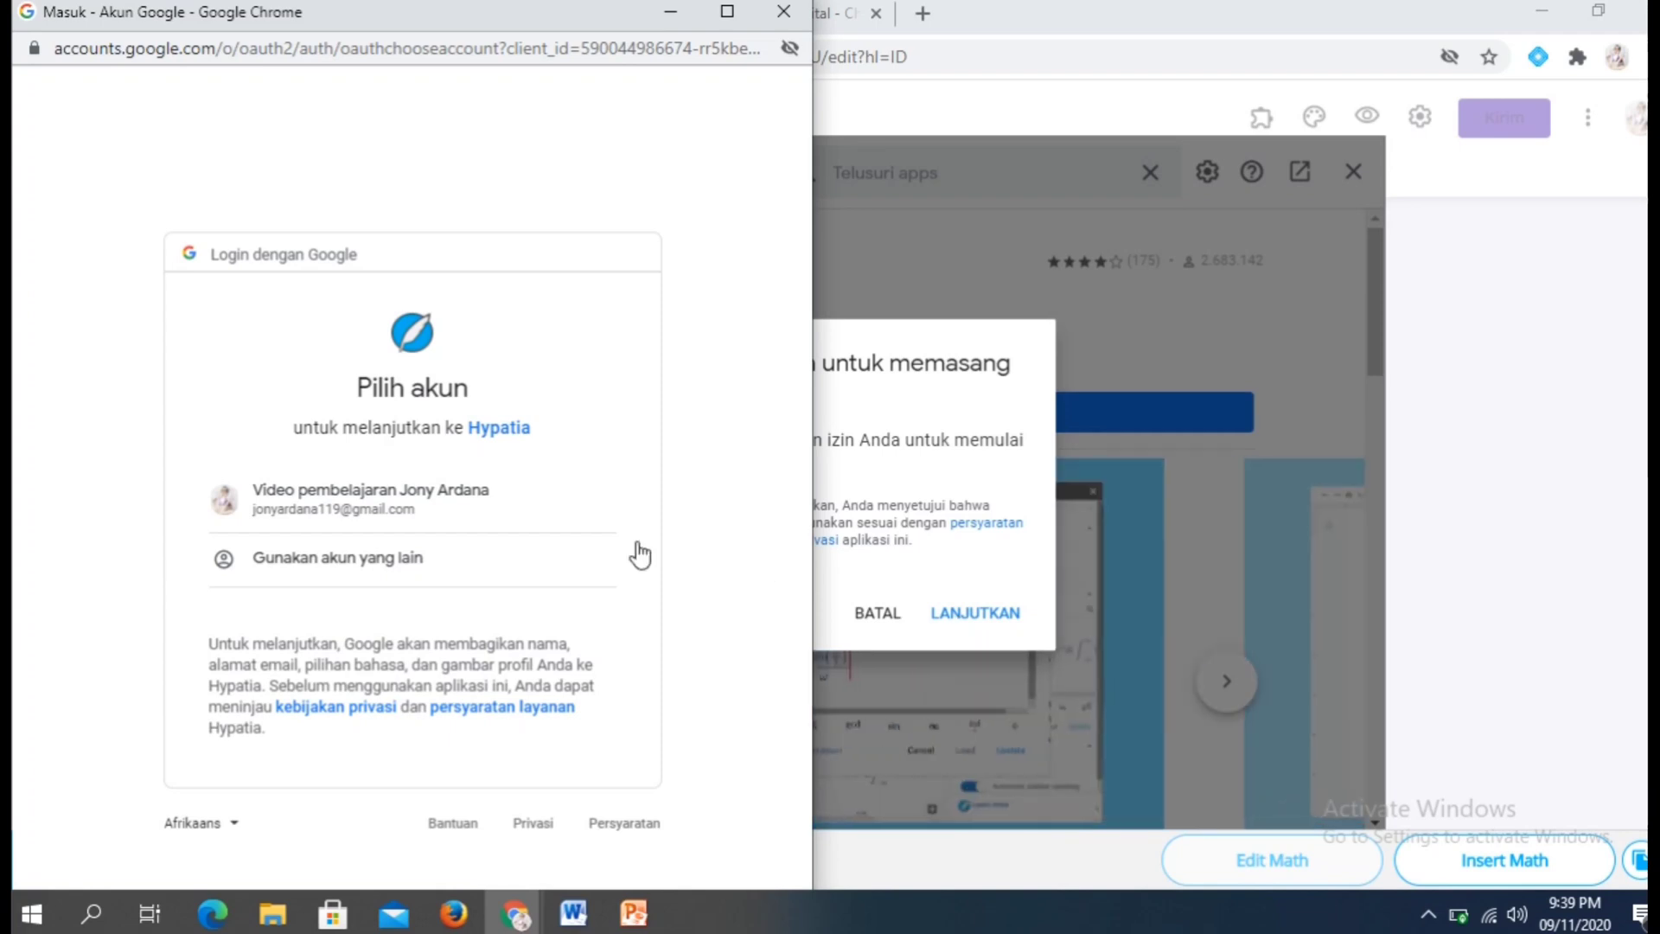
pyautogui.click(366, 499)
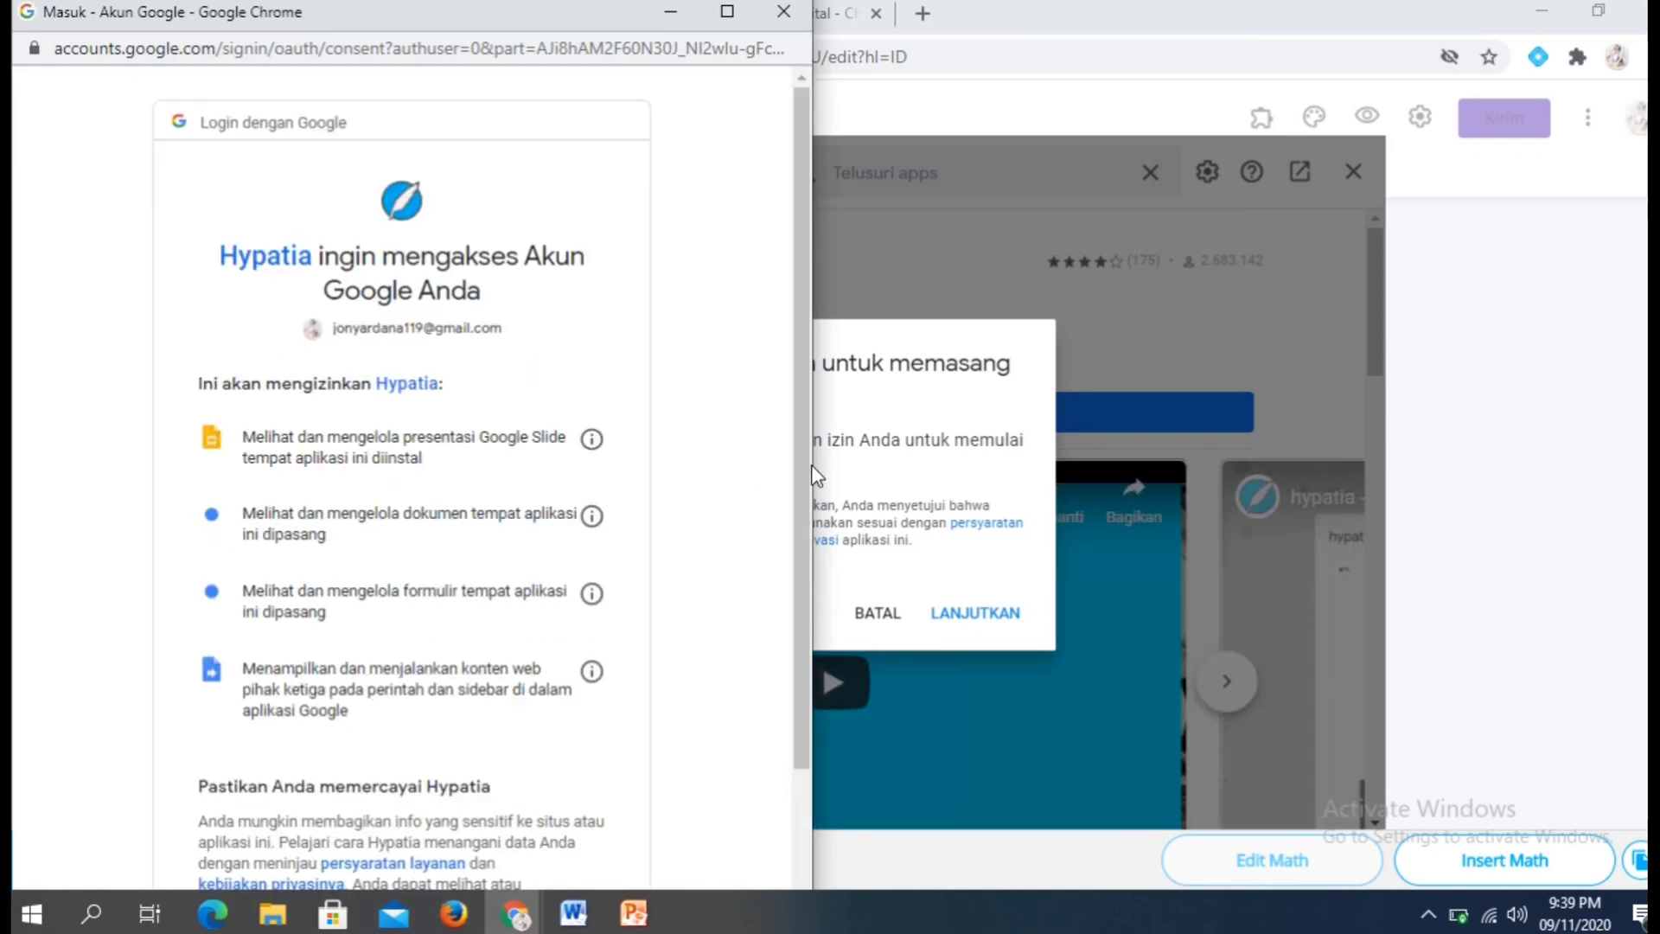
pyautogui.moveTo(799, 464); pyautogui.dragTo(797, 714)
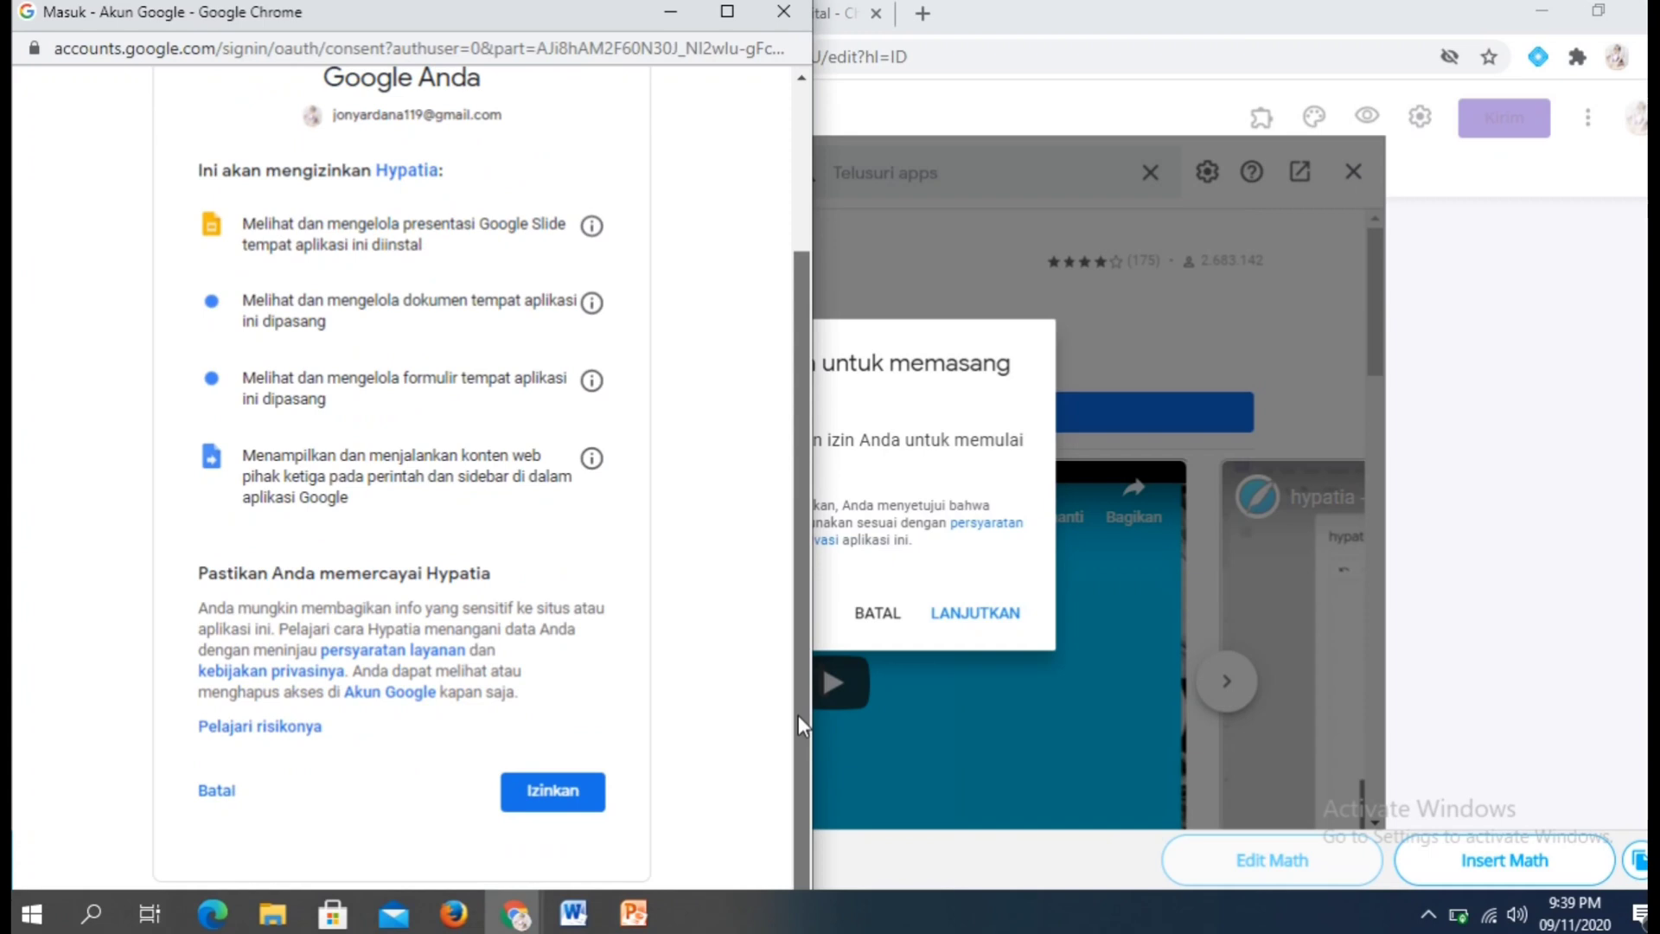
pyautogui.click(559, 794)
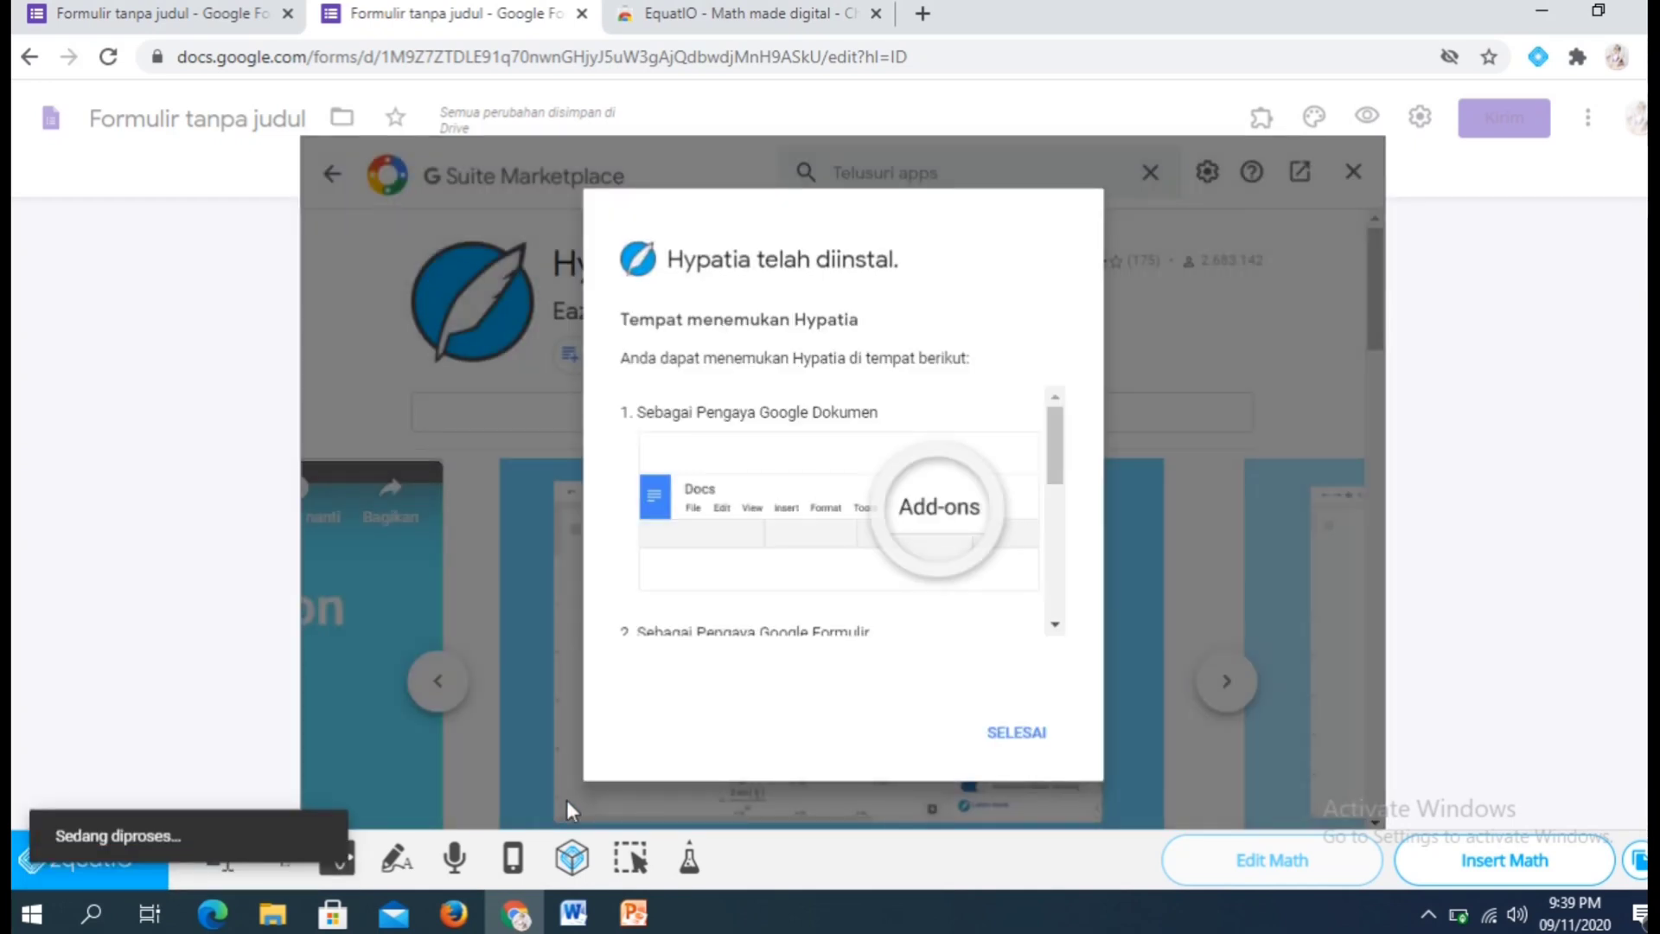
pyautogui.click(1018, 736)
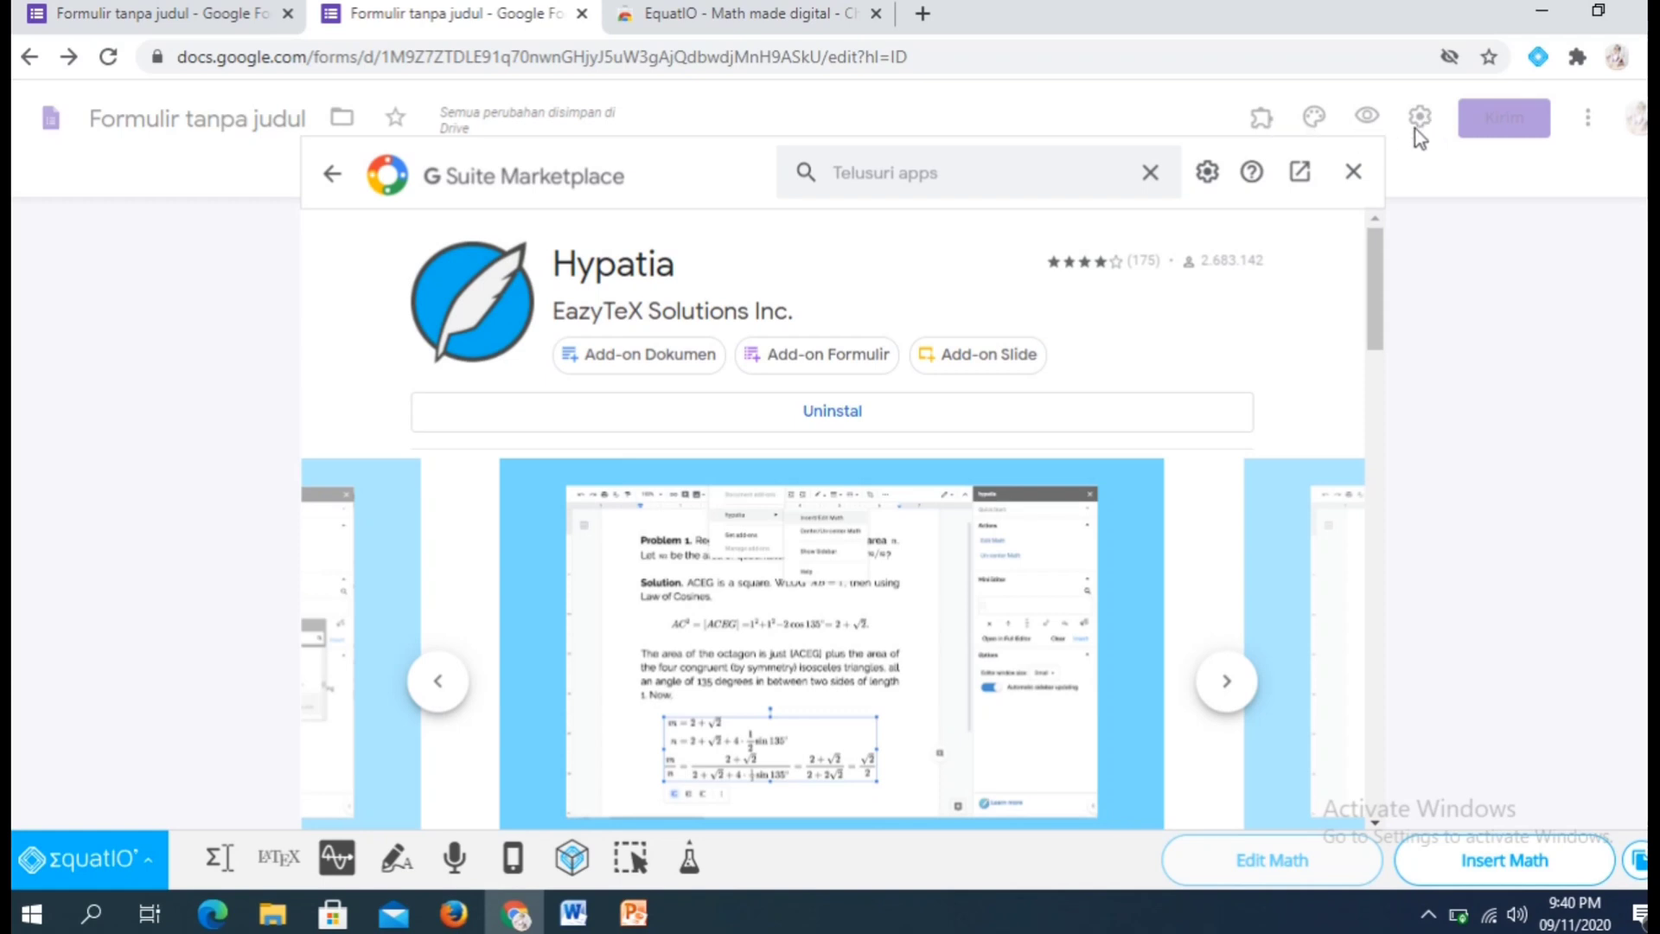
# Close the add-on marketplace and open the Insert/Edit Math editor of the Hypatia add-on.
pyautogui.click(1354, 173)
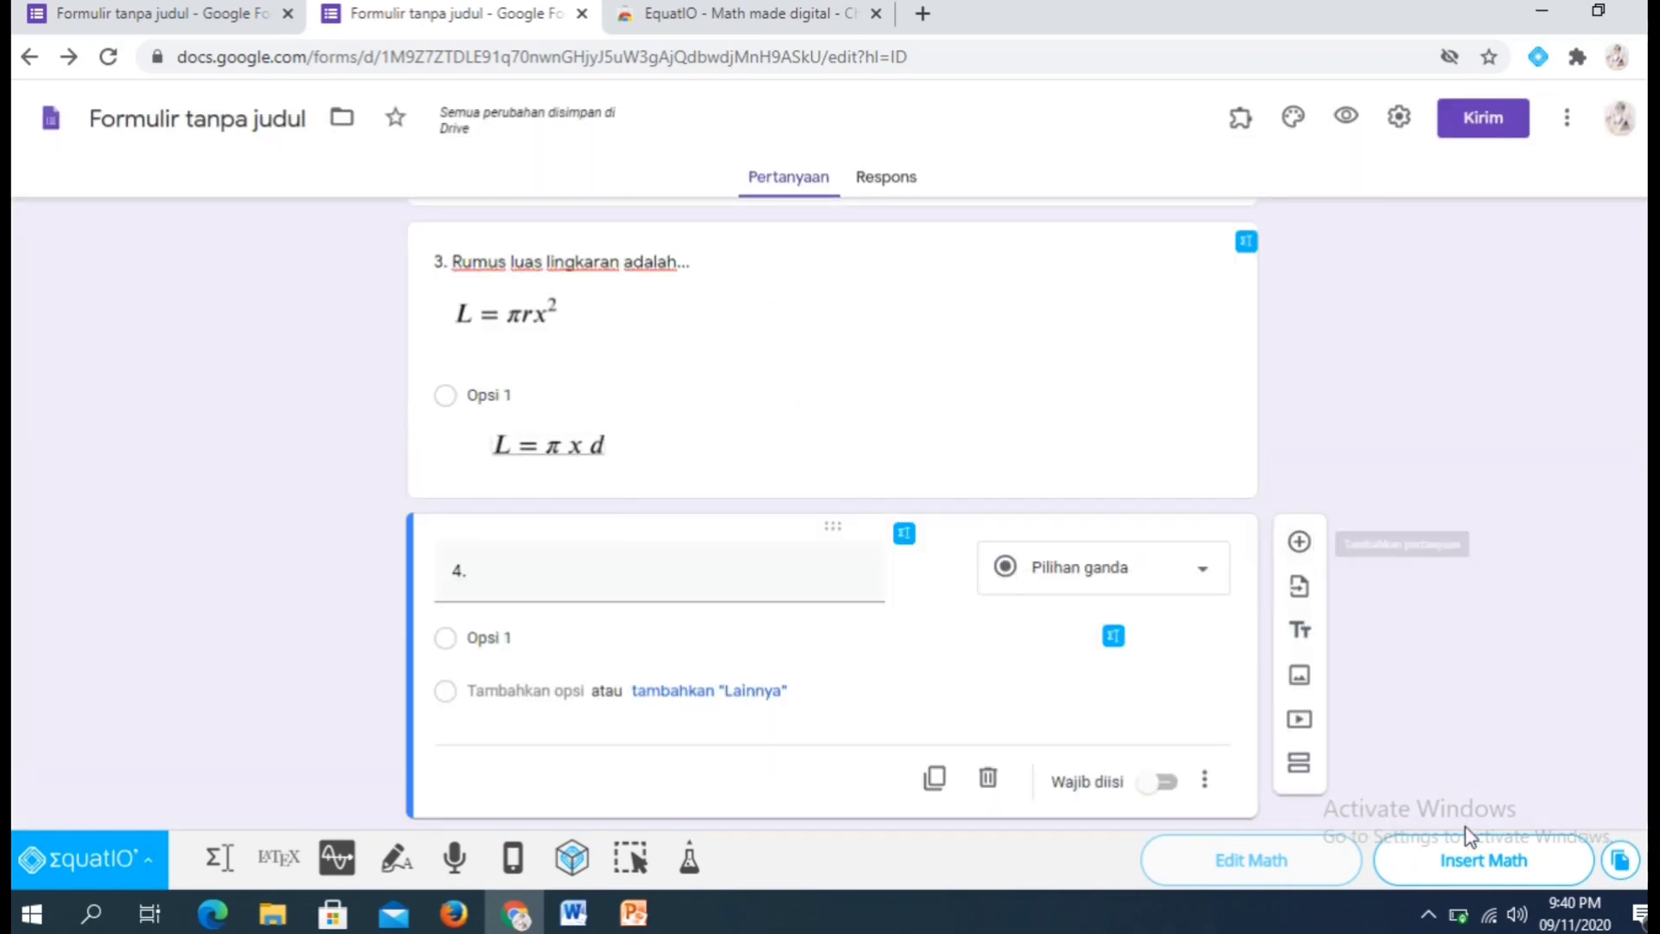
pyautogui.click(1240, 121)
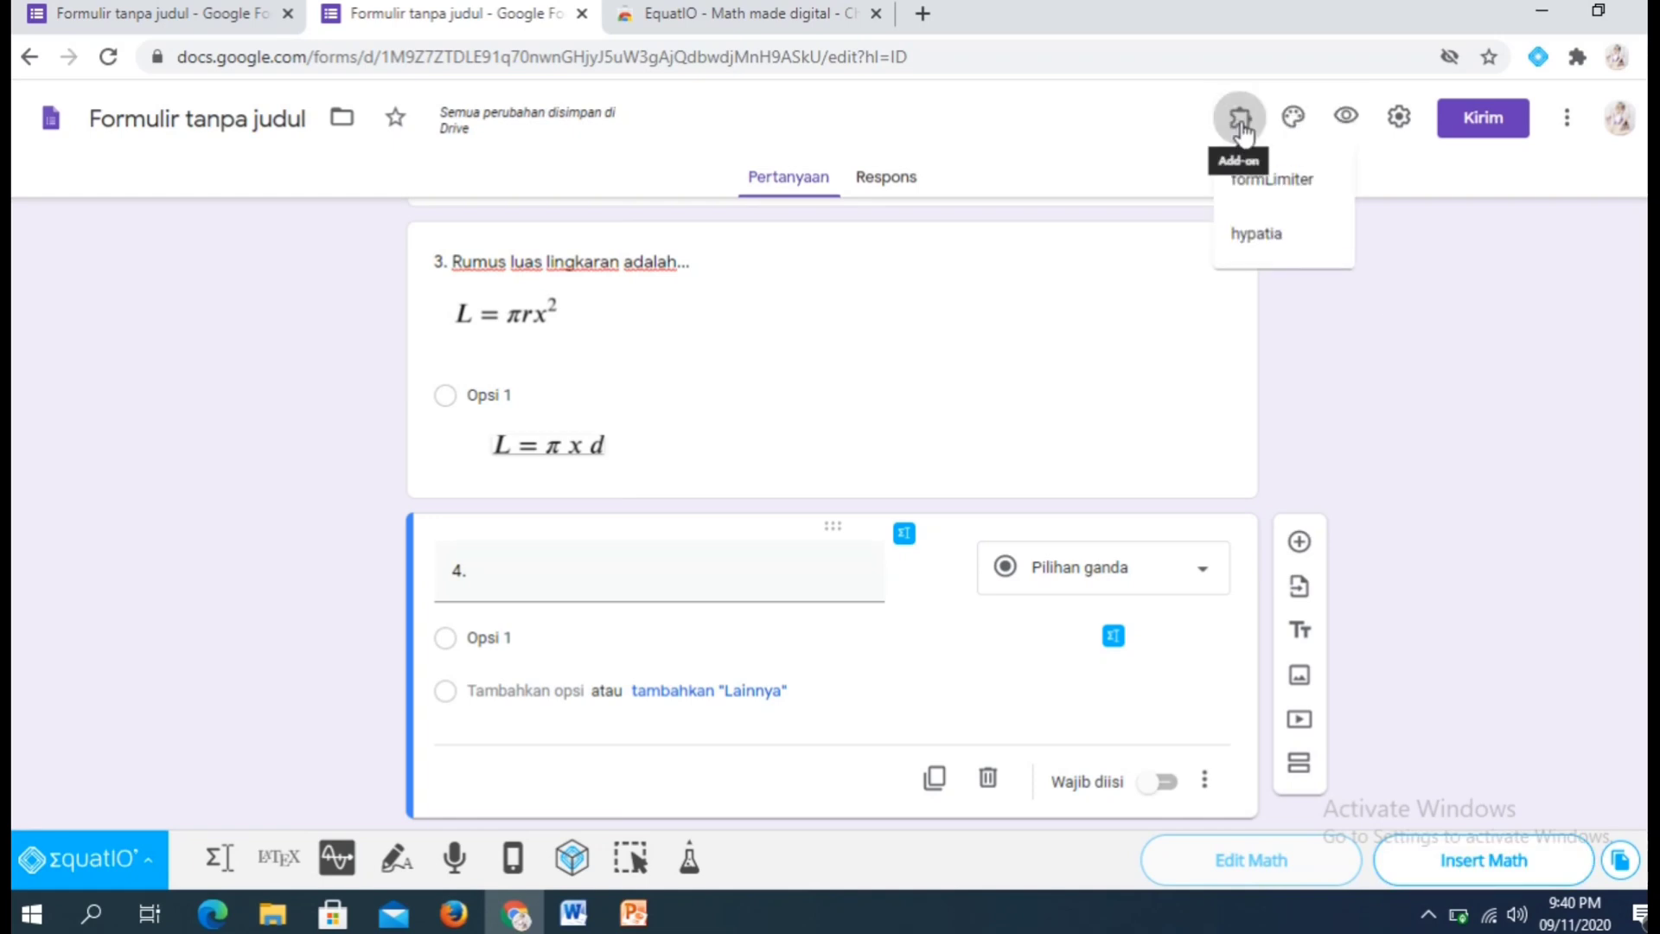
pyautogui.click(1469, 385)
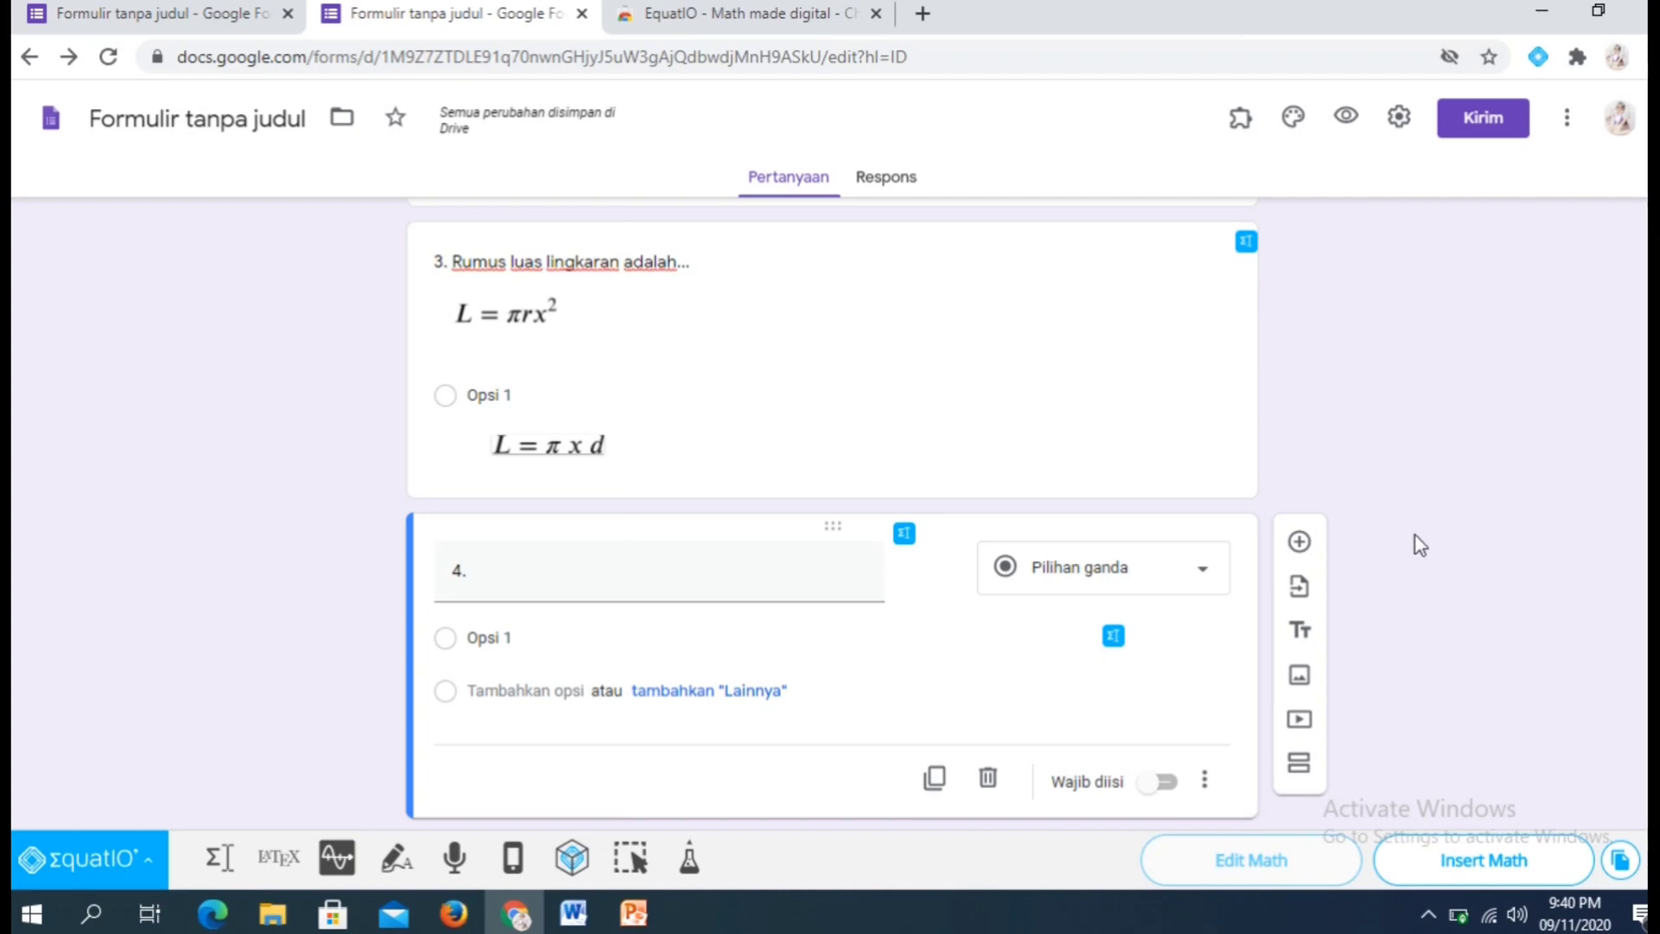
pyautogui.click(1240, 134)
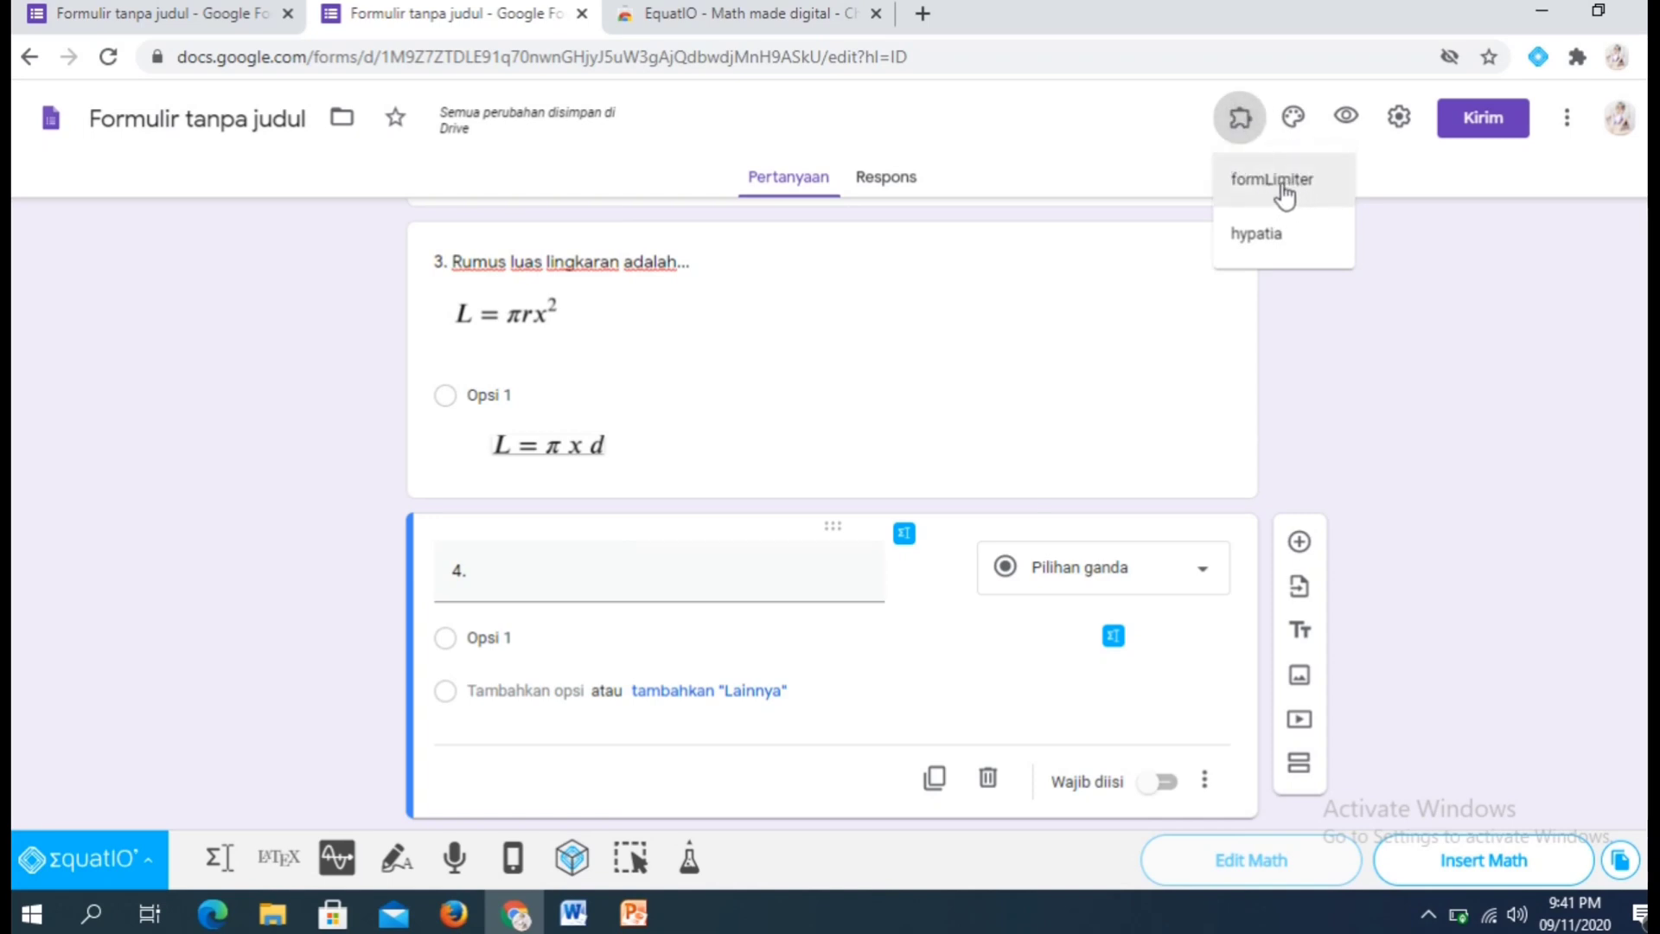
pyautogui.click(1258, 236)
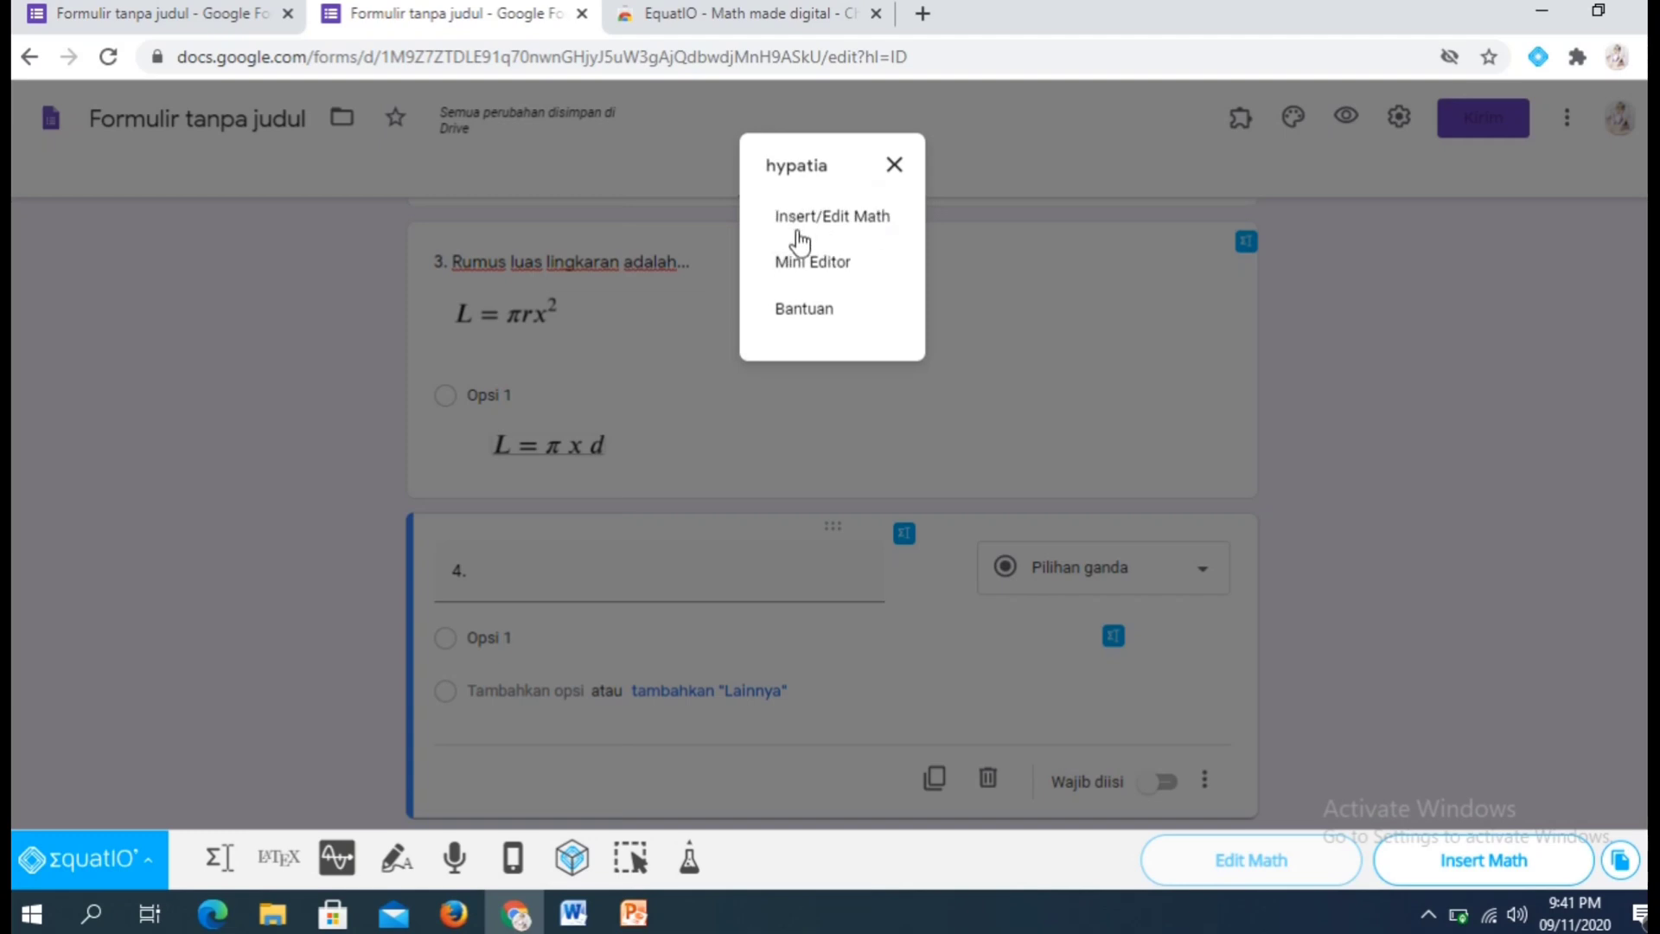
pyautogui.click(870, 217)
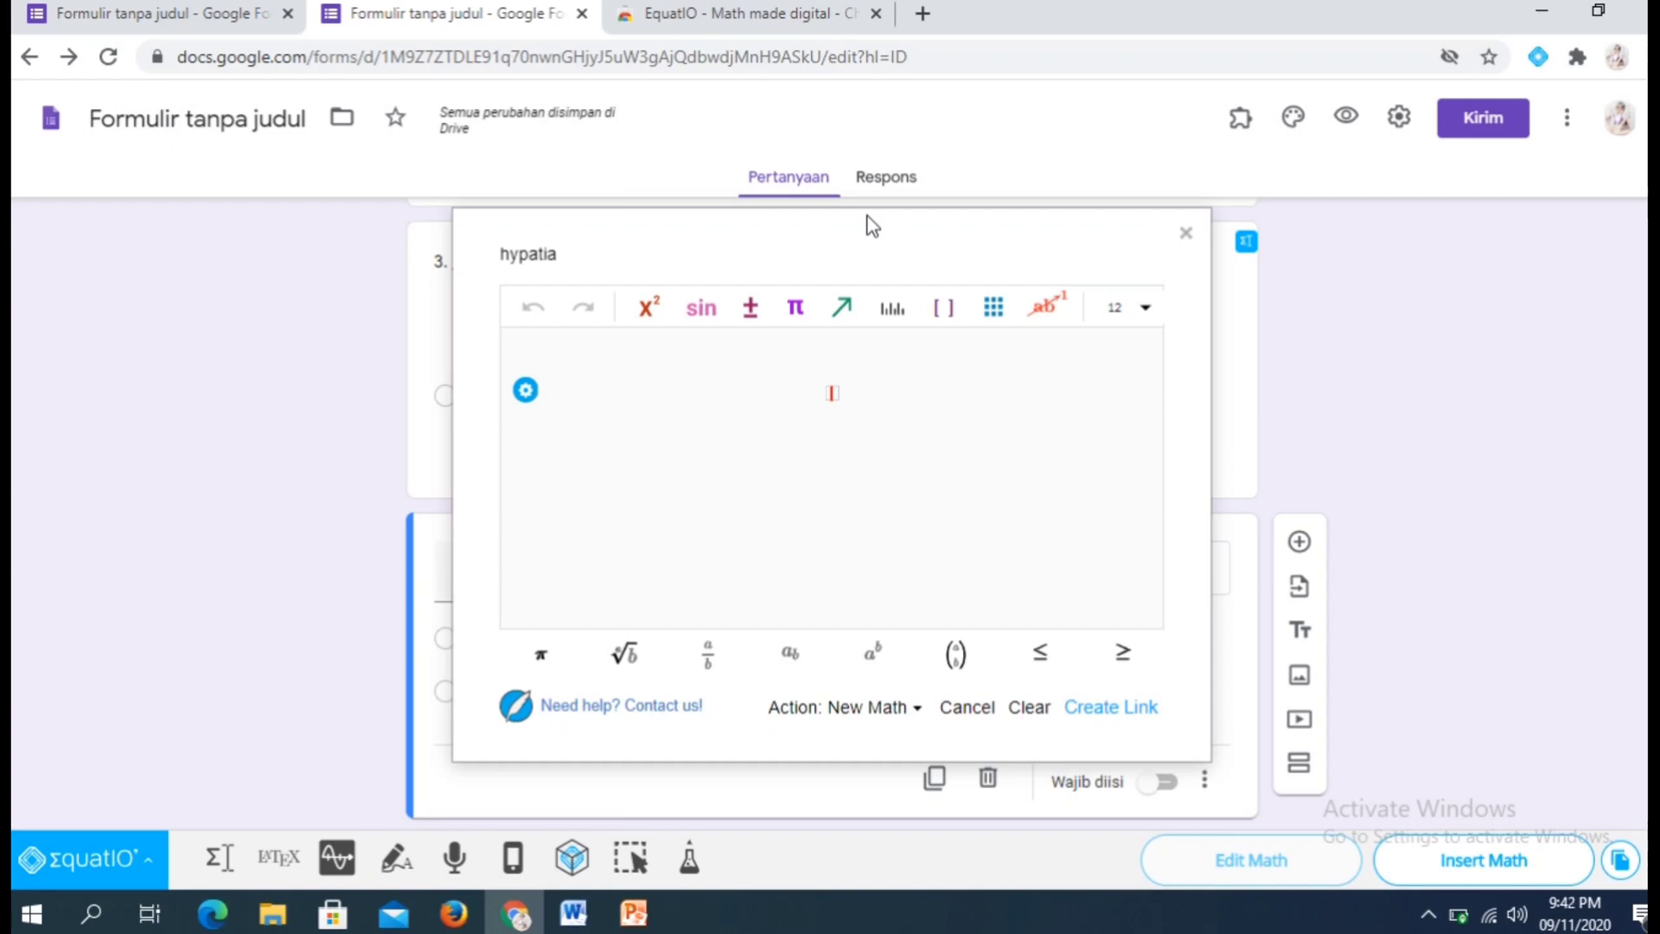
# Enter the fraction 1/2 as the first term of the new Hypatia equation.
pyautogui.click(649, 318)
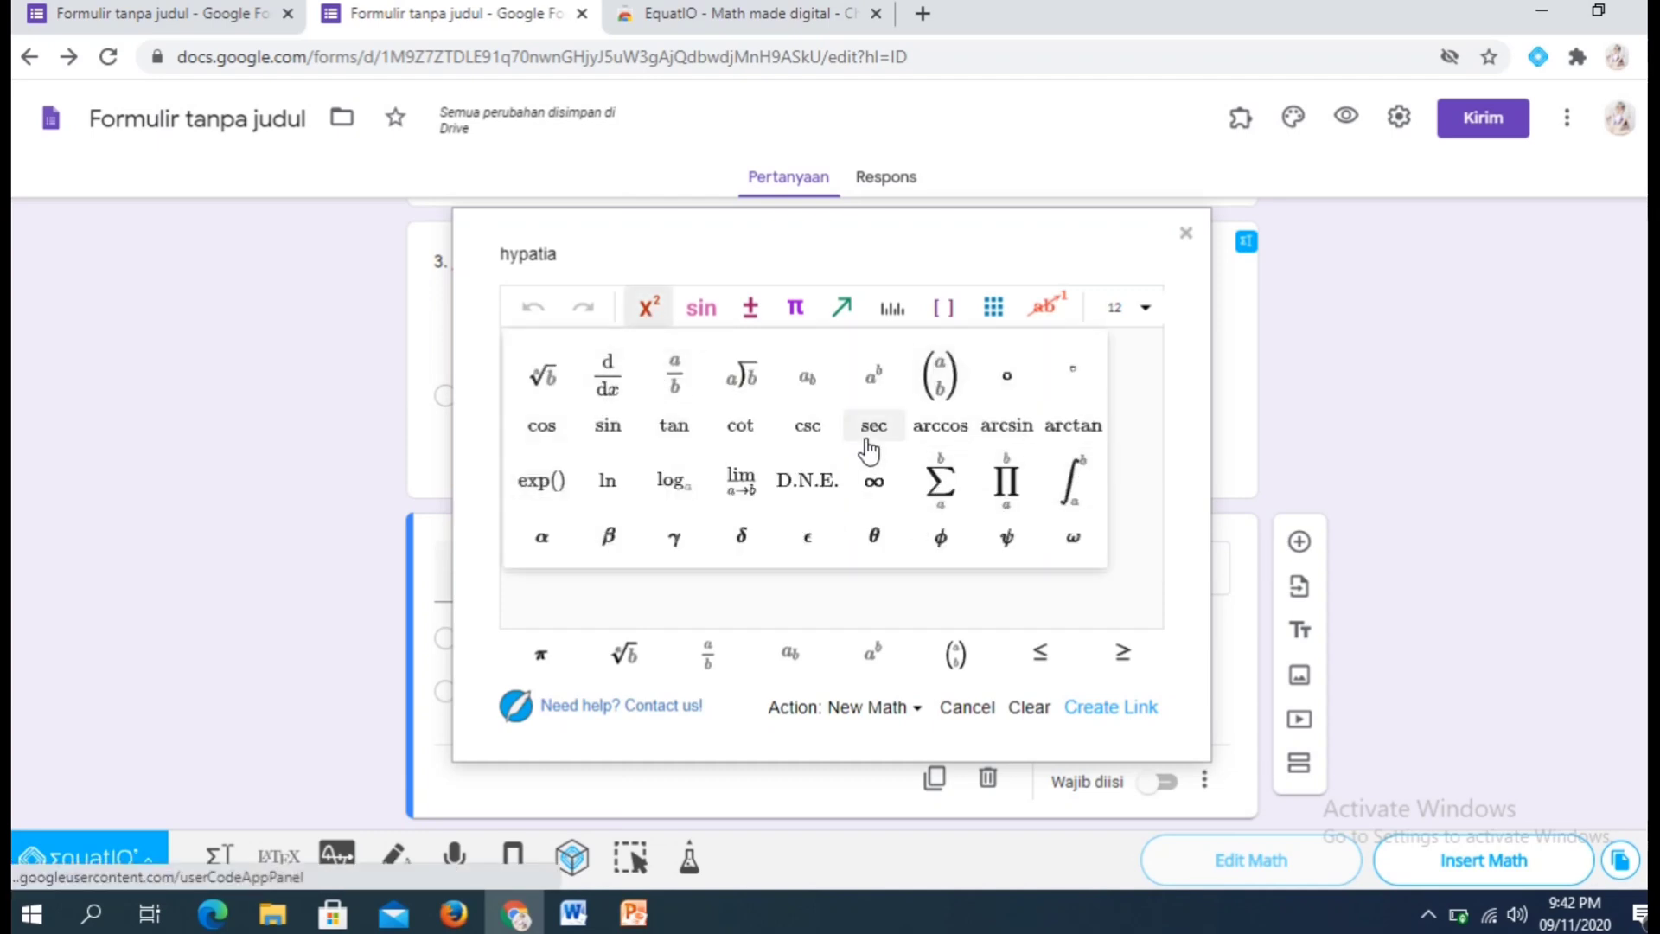
pyautogui.click(678, 389)
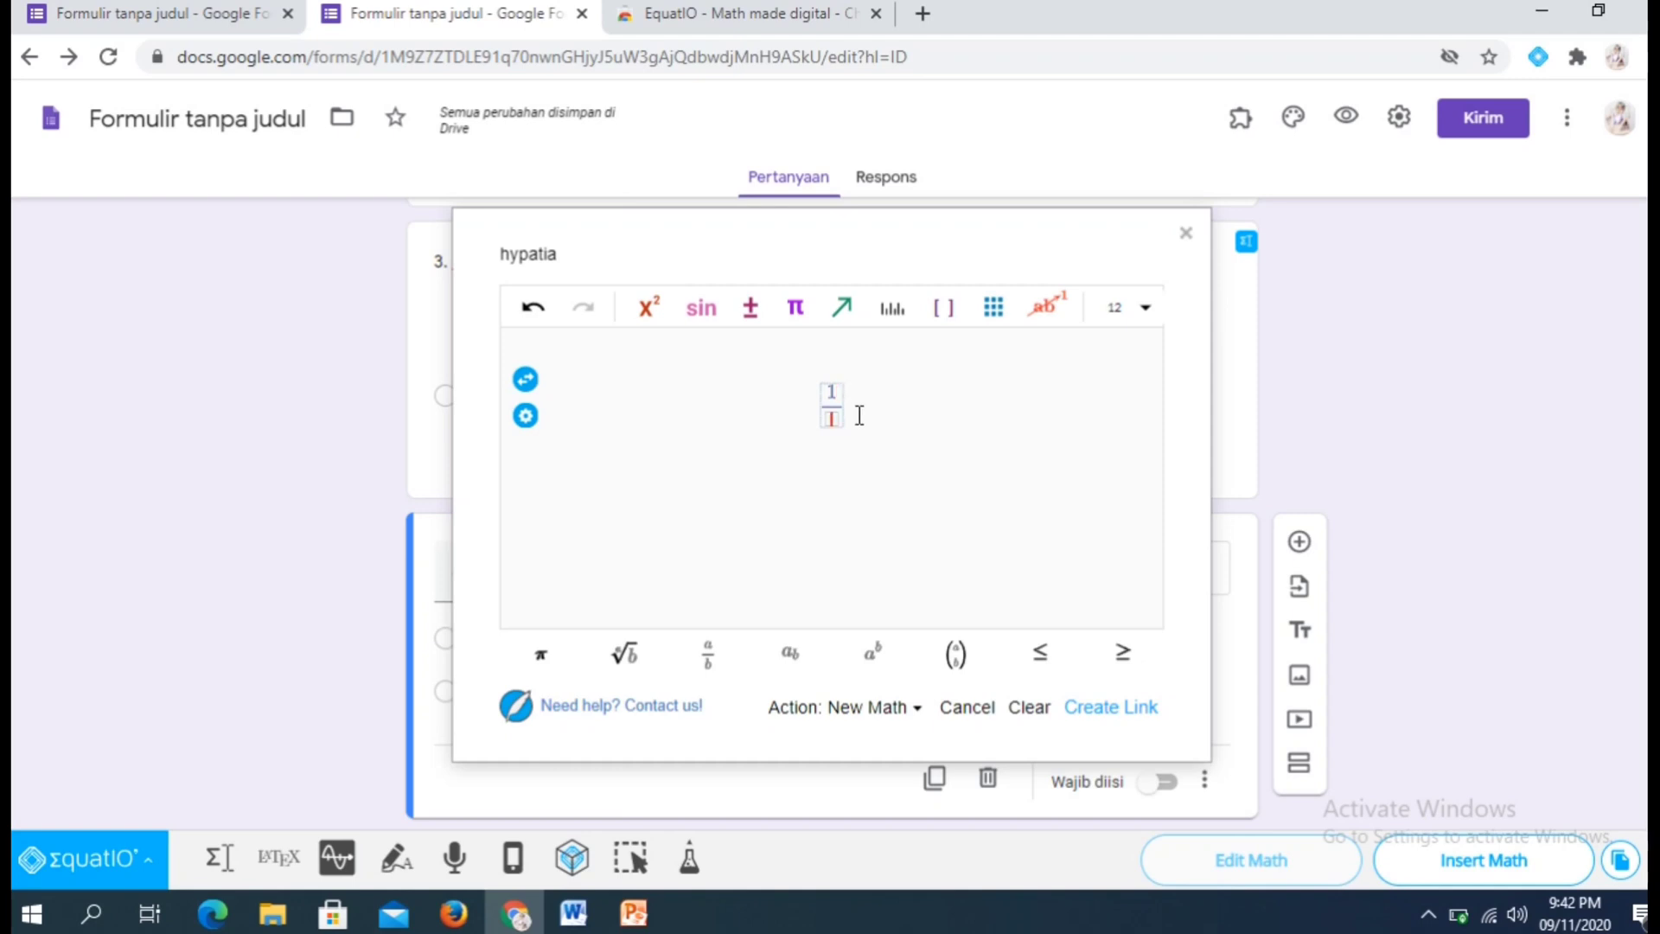
pyautogui.write('2')
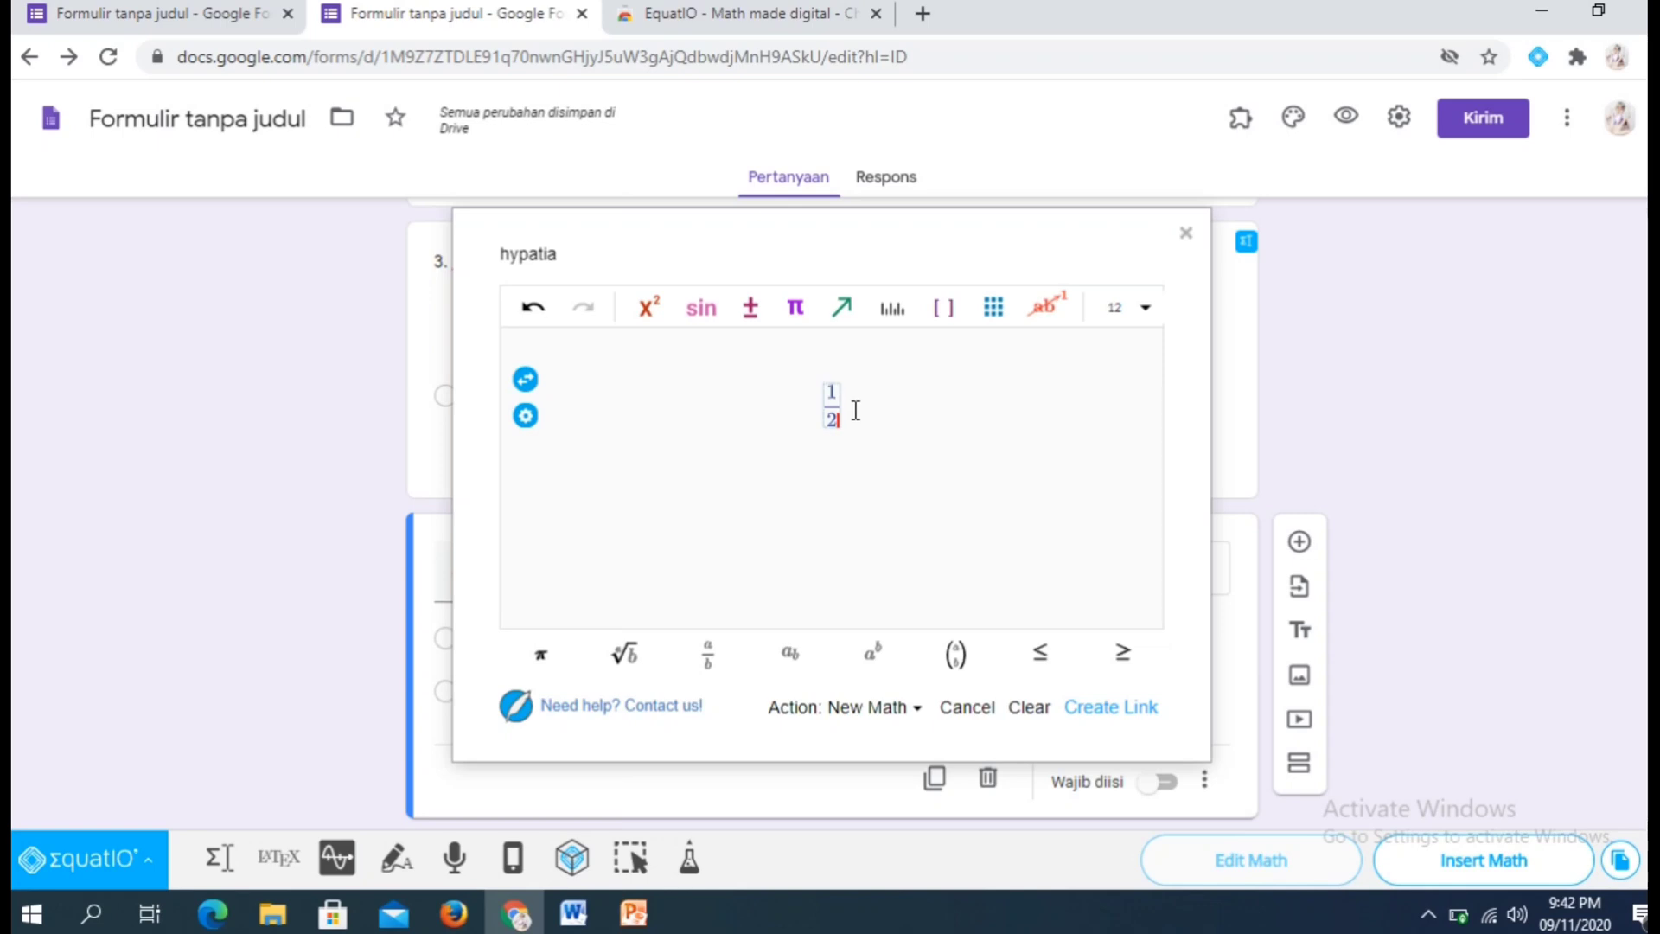
pyautogui.click(854, 410)
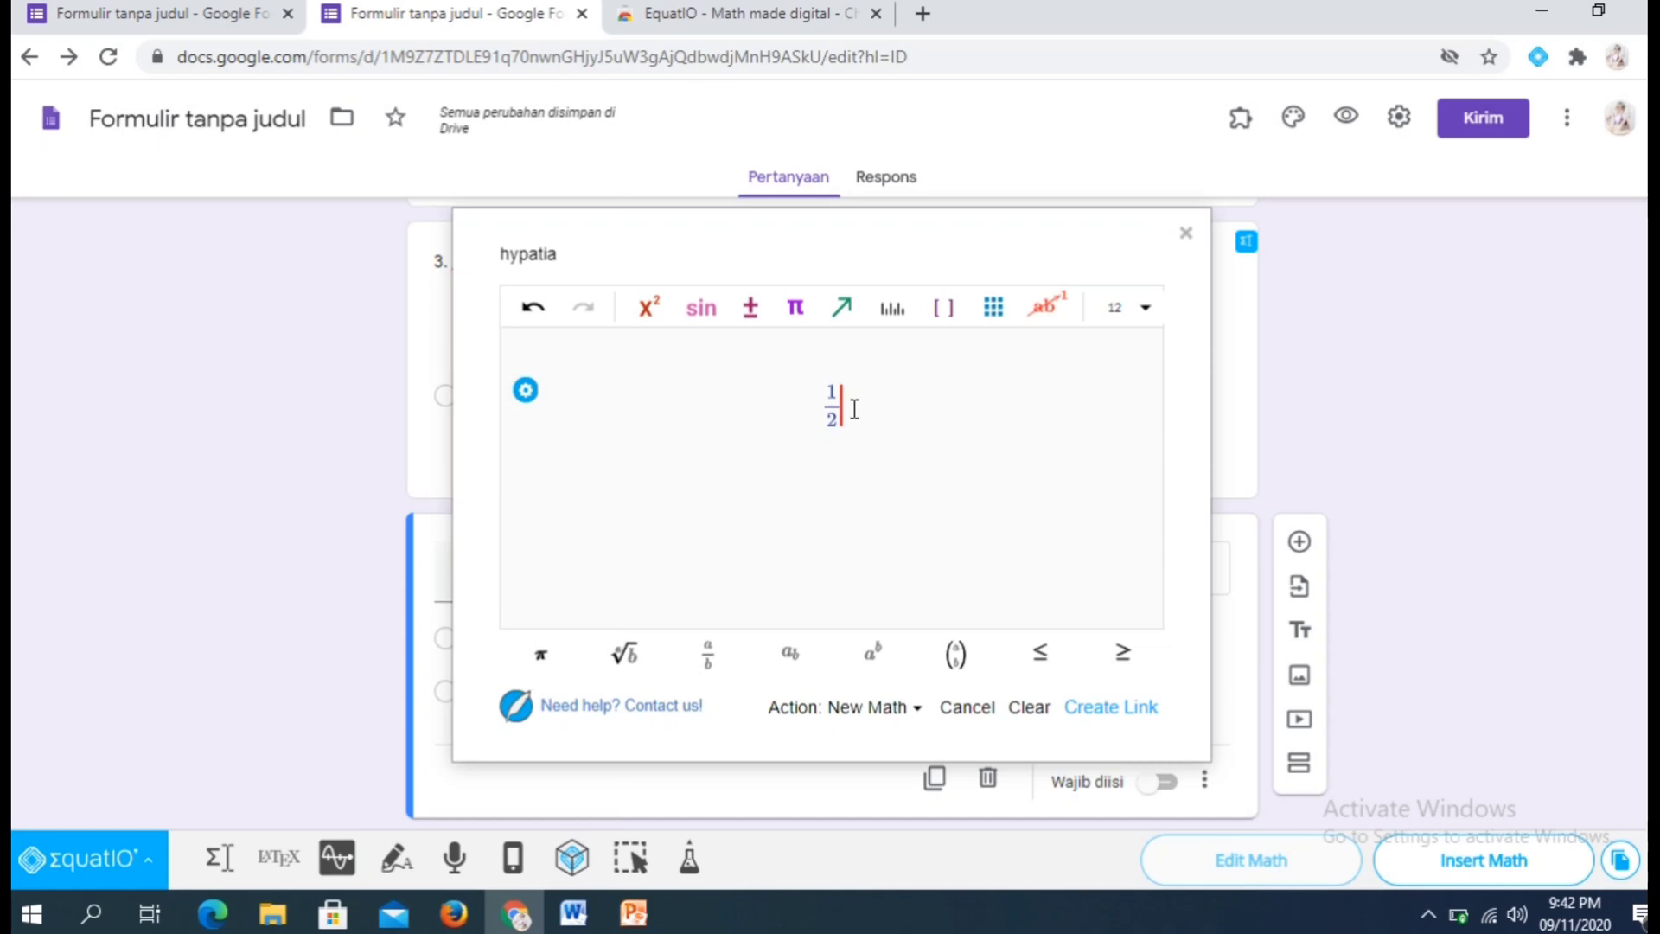
# Extend the equation with a plus sign, the fraction 3/4 and an equals sign.
pyautogui.write('+')
pyautogui.click(648, 318)
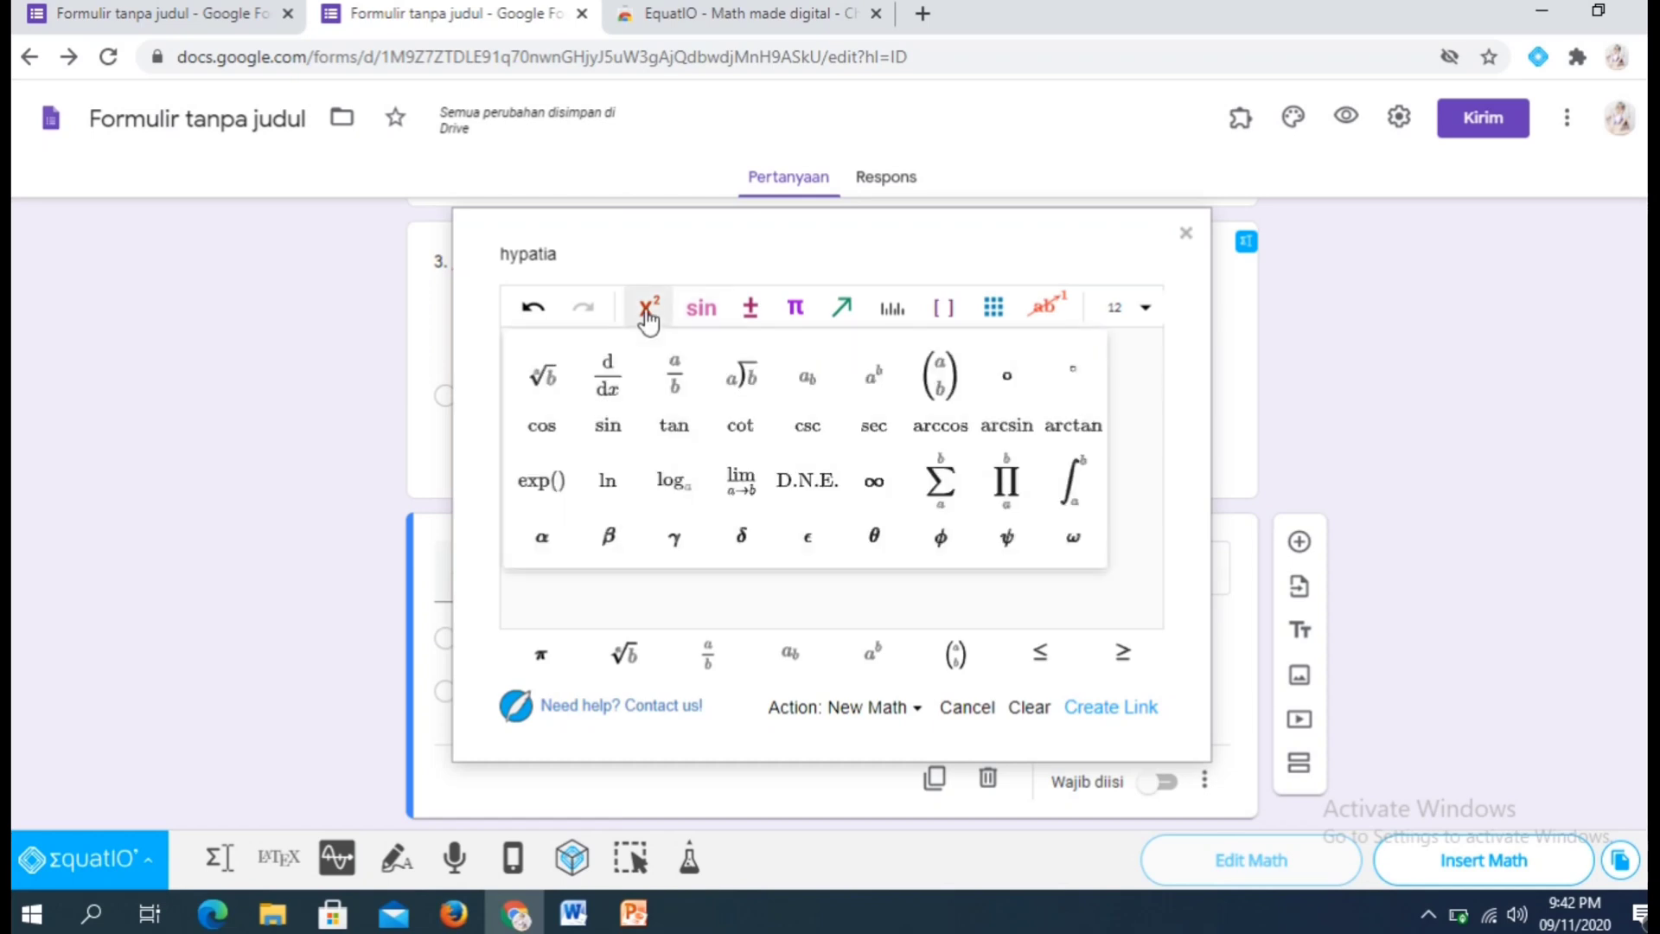
pyautogui.click(682, 380)
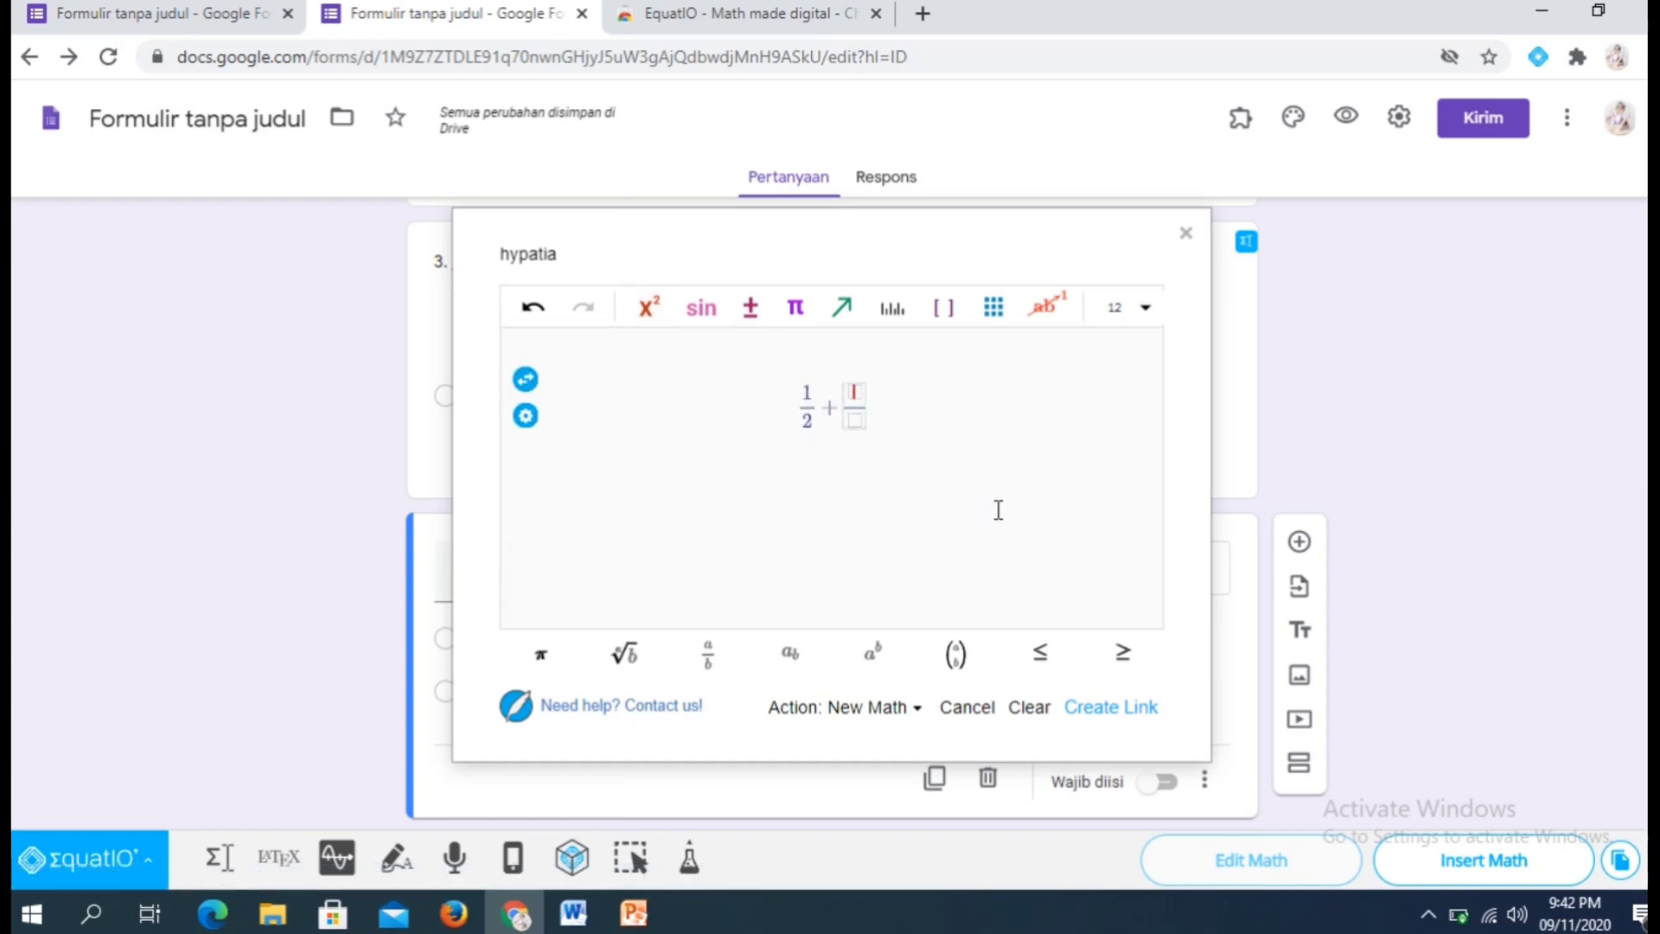
pyautogui.write('3/4')
pyautogui.press('Right')
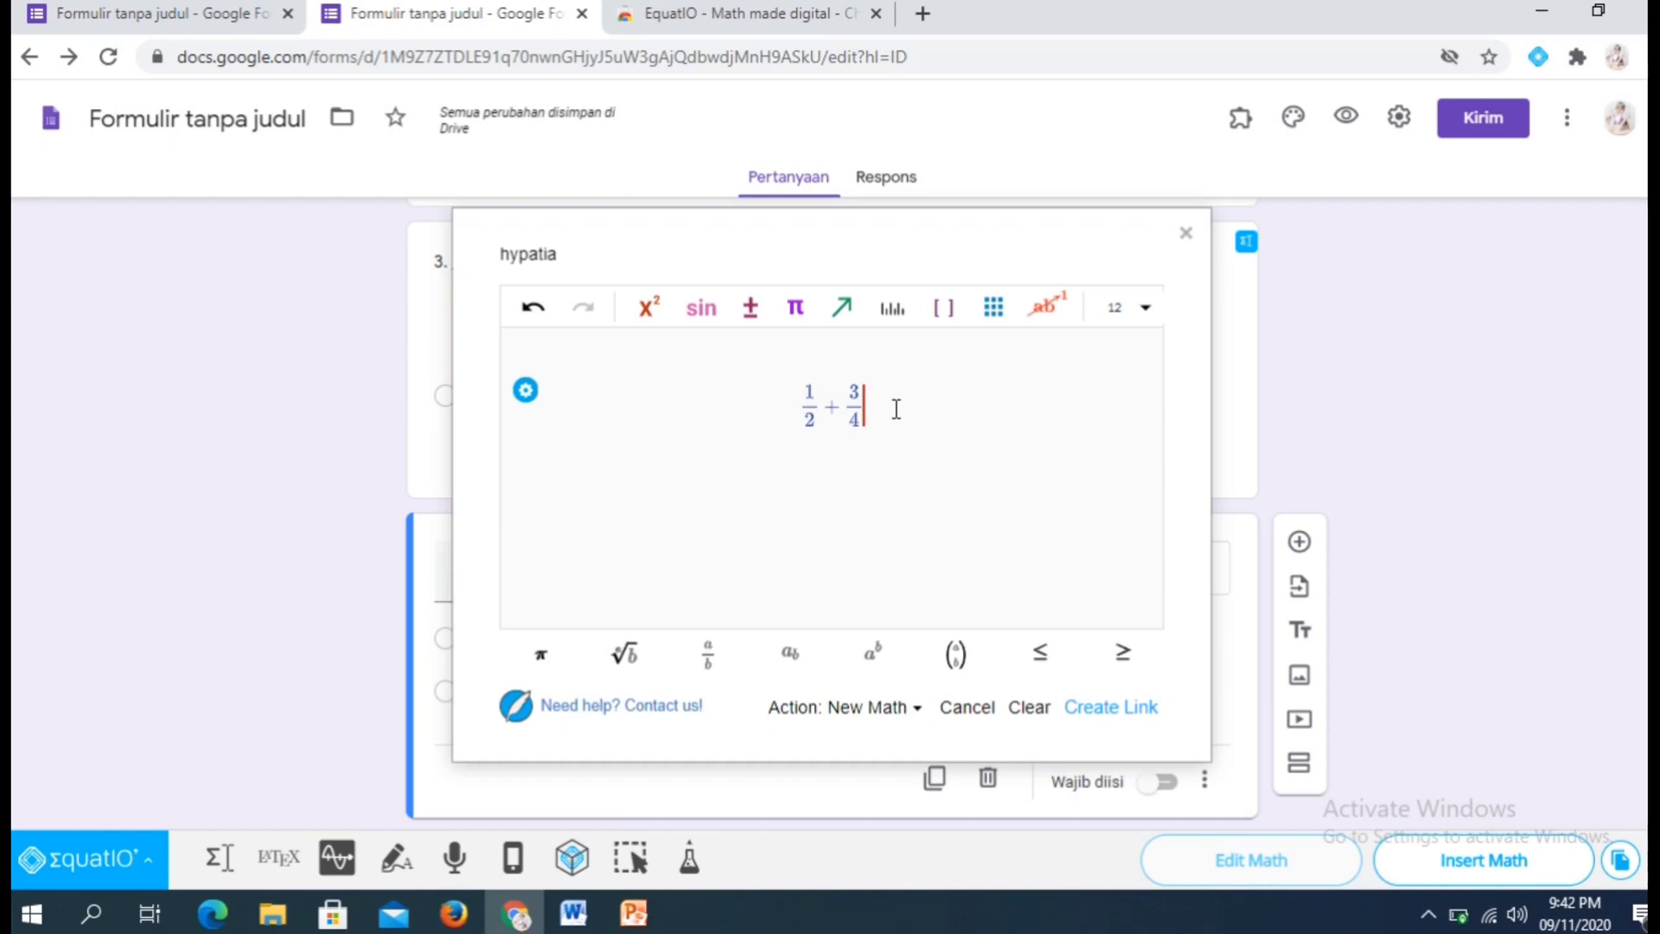
pyautogui.write('=')
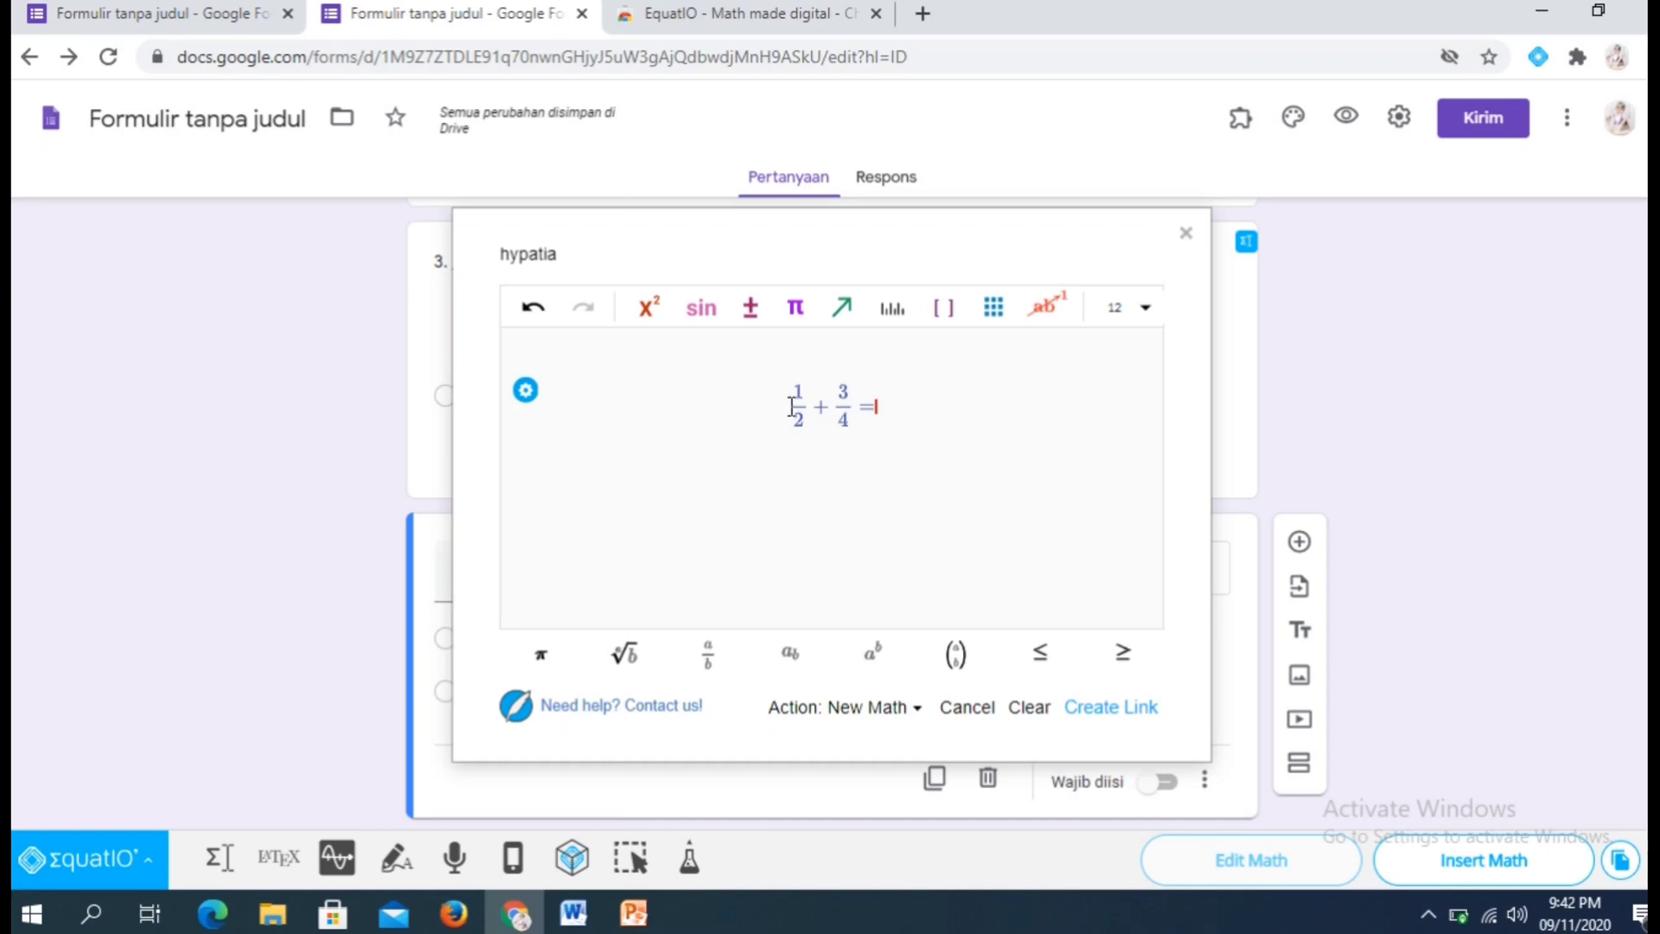
# Create a link for the whole selected equation and close the Hypatia editor.
pyautogui.moveTo(789, 407); pyautogui.dragTo(882, 417)
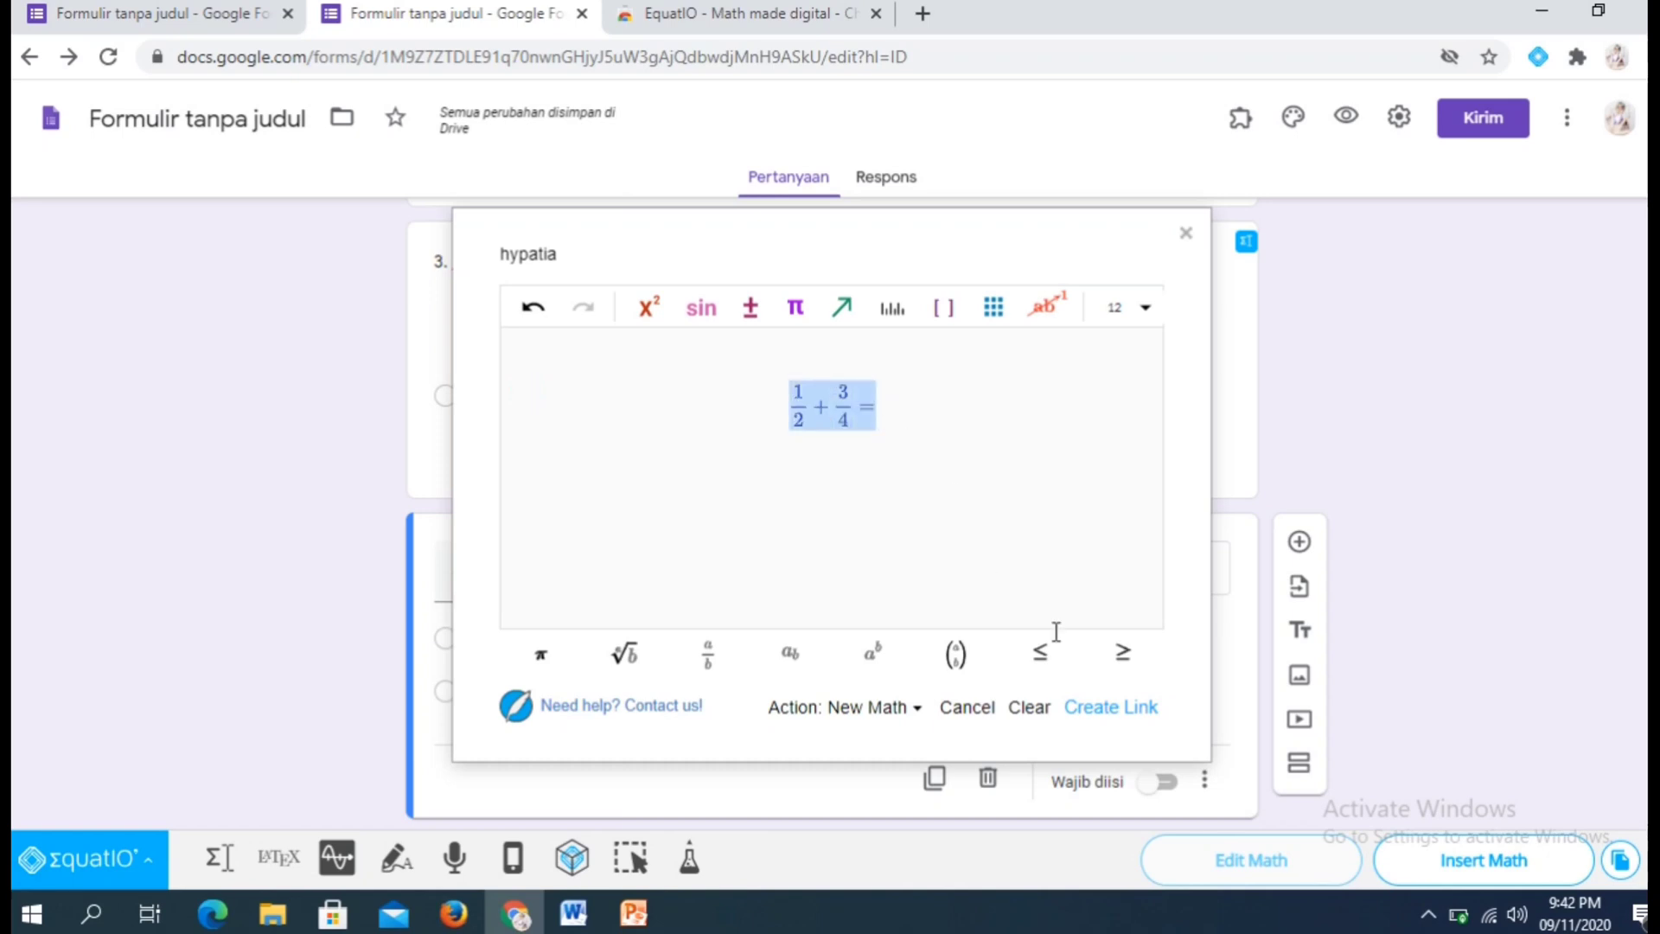
pyautogui.click(1119, 715)
pyautogui.click(1187, 236)
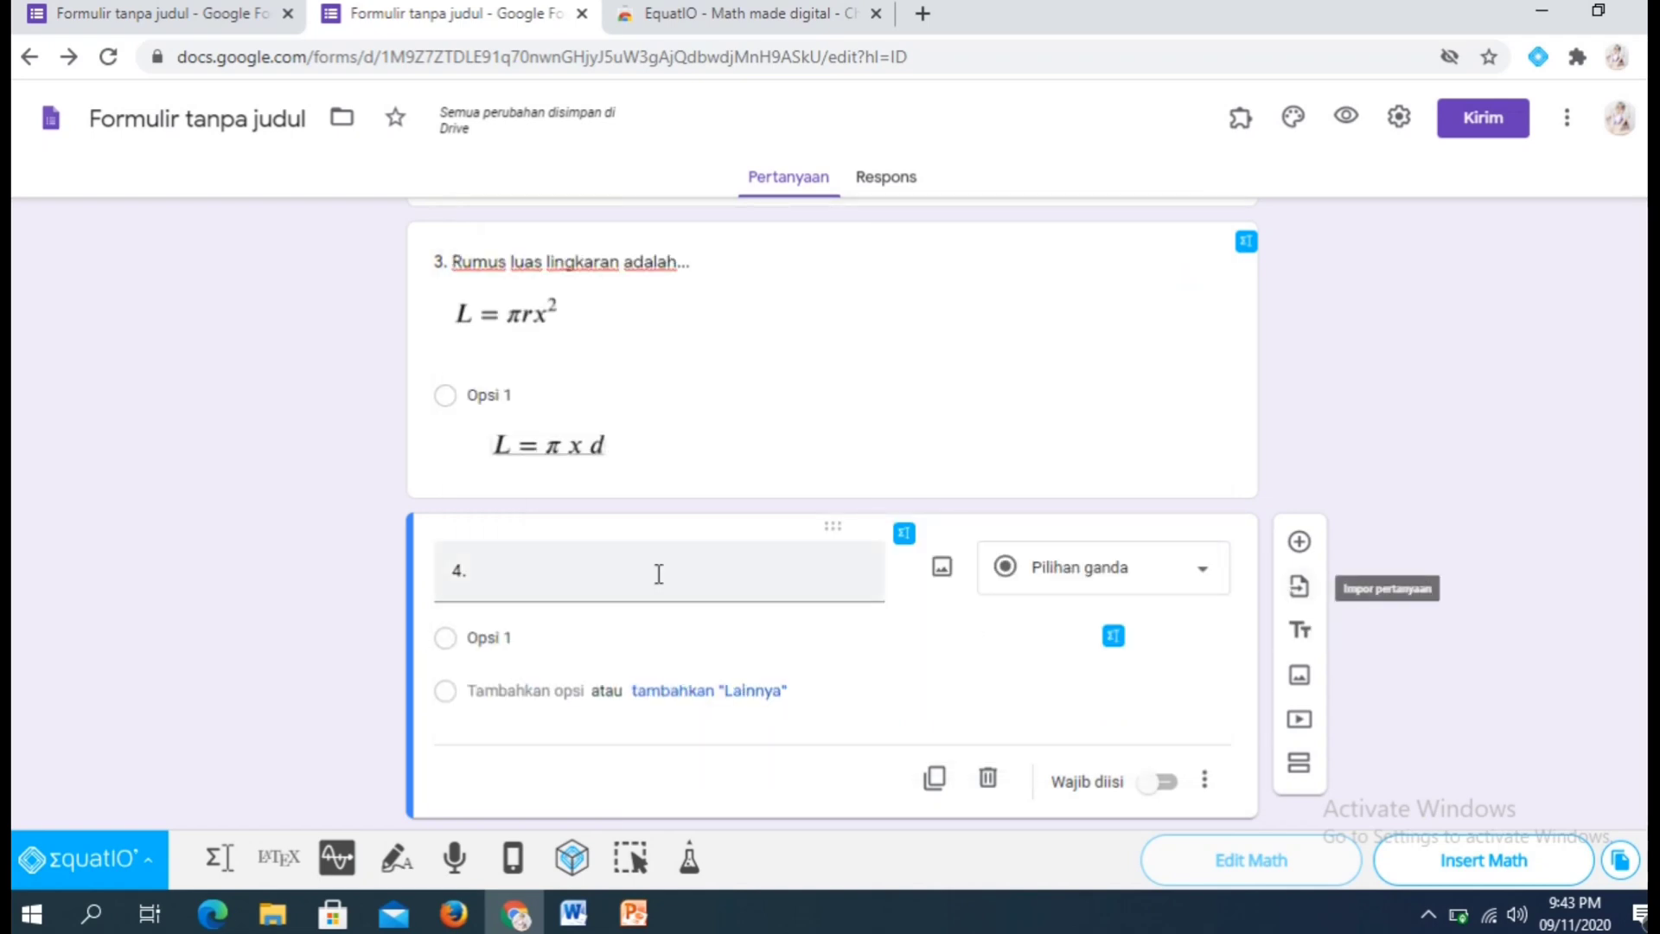
# Insert the equation image into question 4 through its URL, pasting the link created in Hypatia.
pyautogui.click(550, 574)
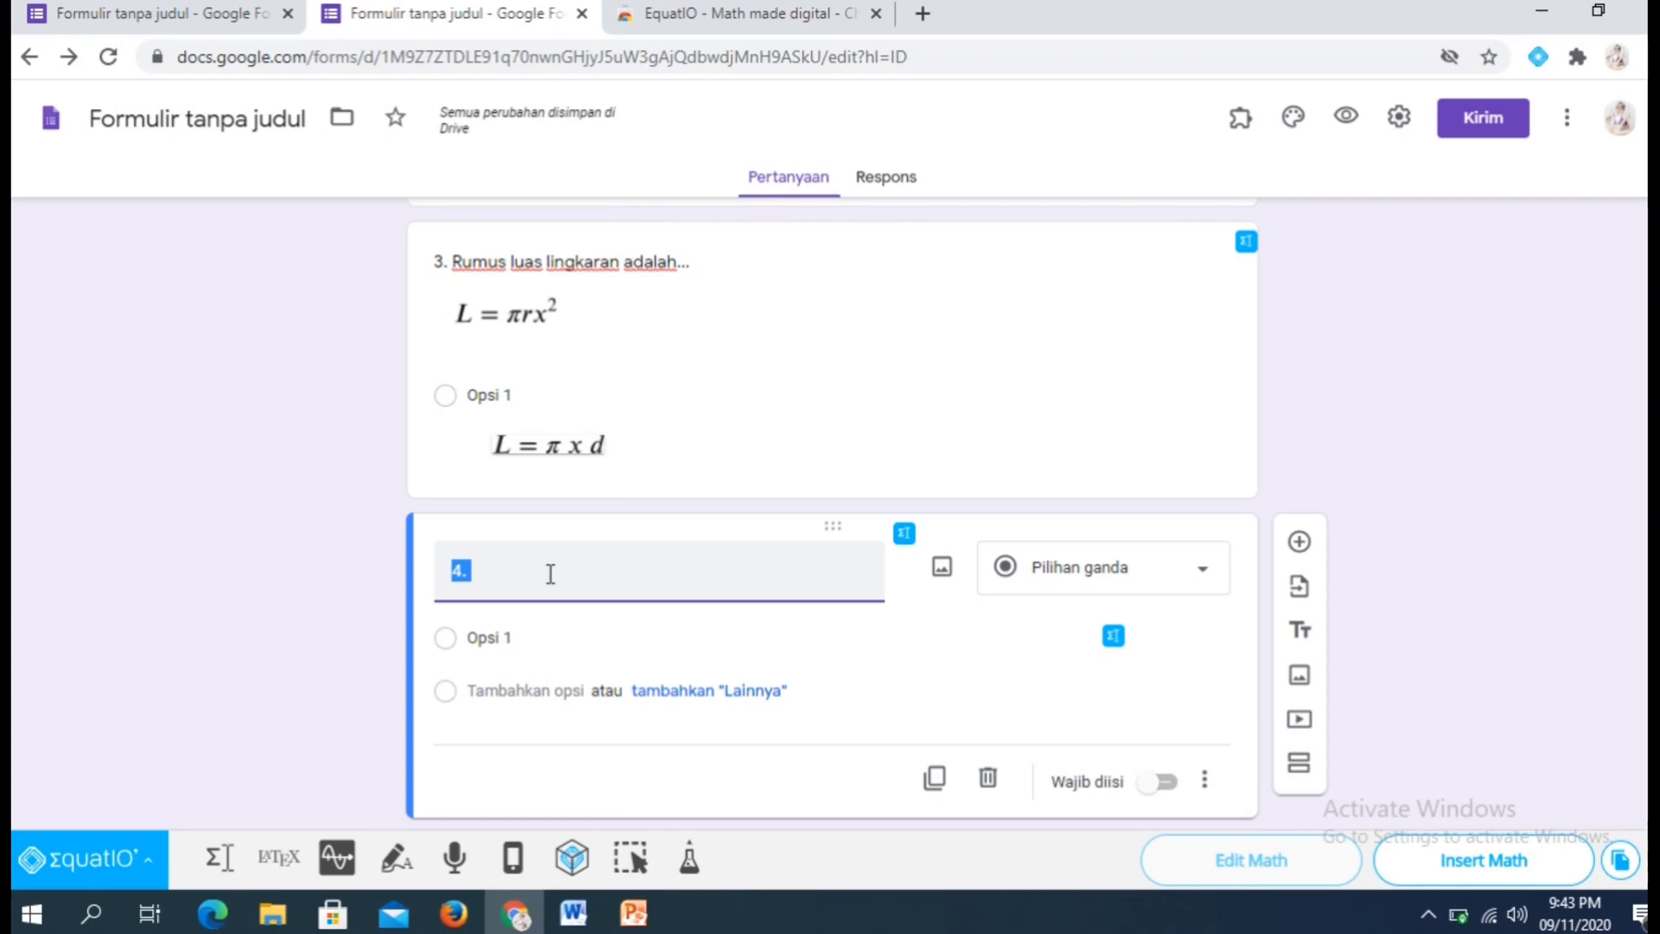
pyautogui.click(550, 573)
pyautogui.click(944, 573)
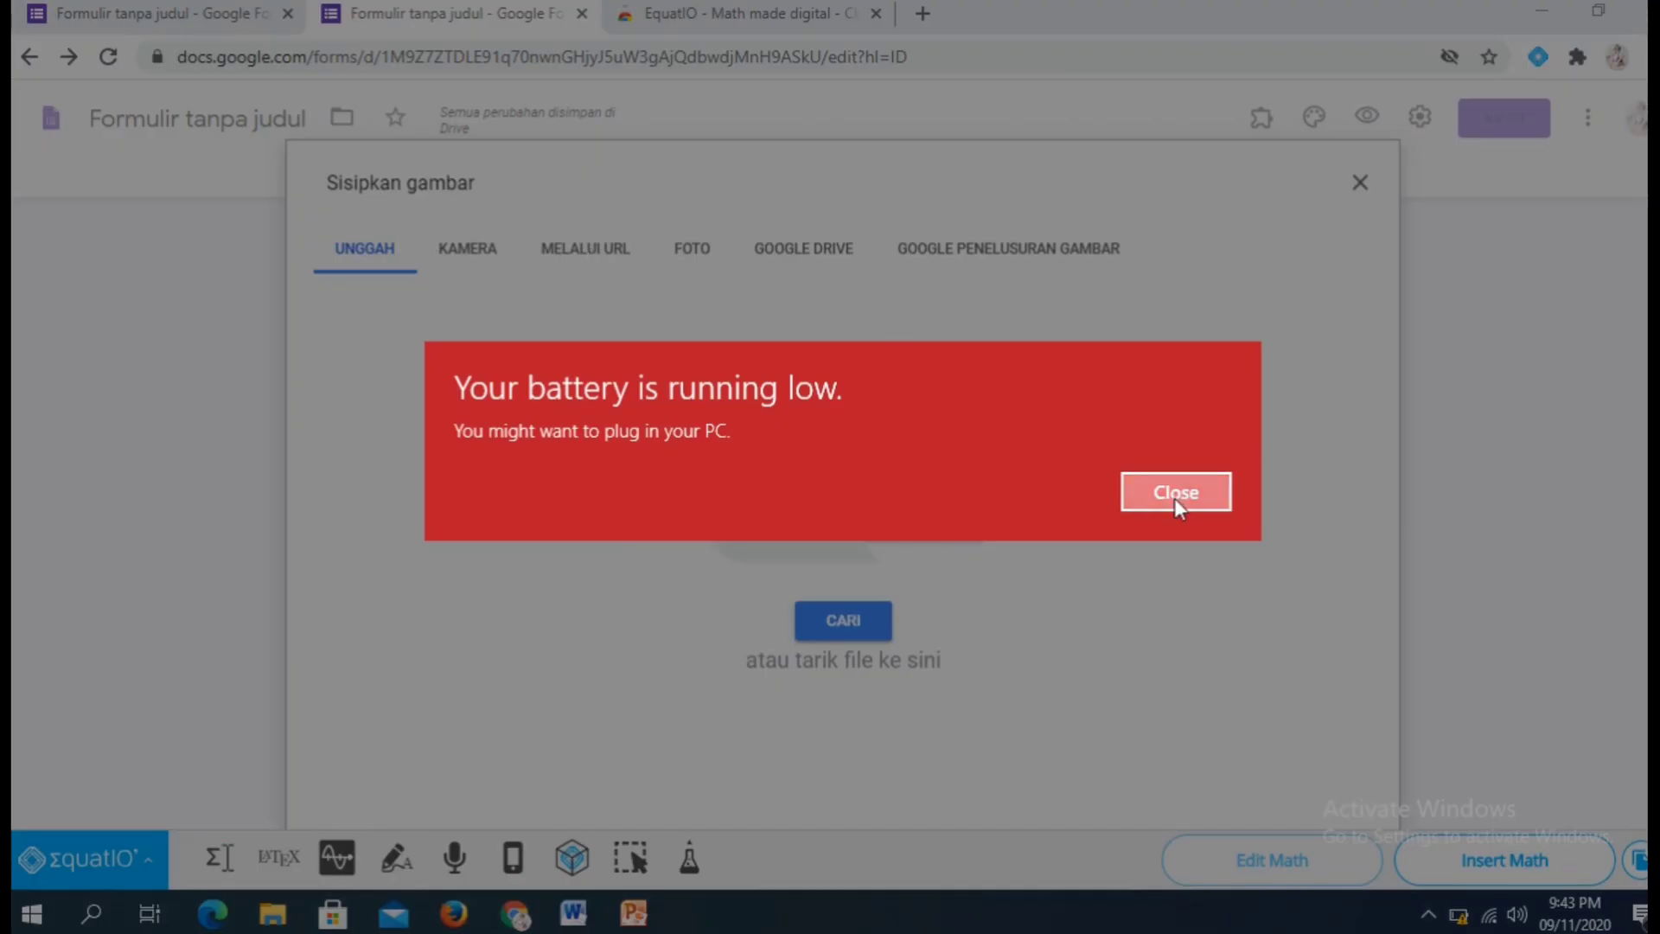
pyautogui.click(1175, 495)
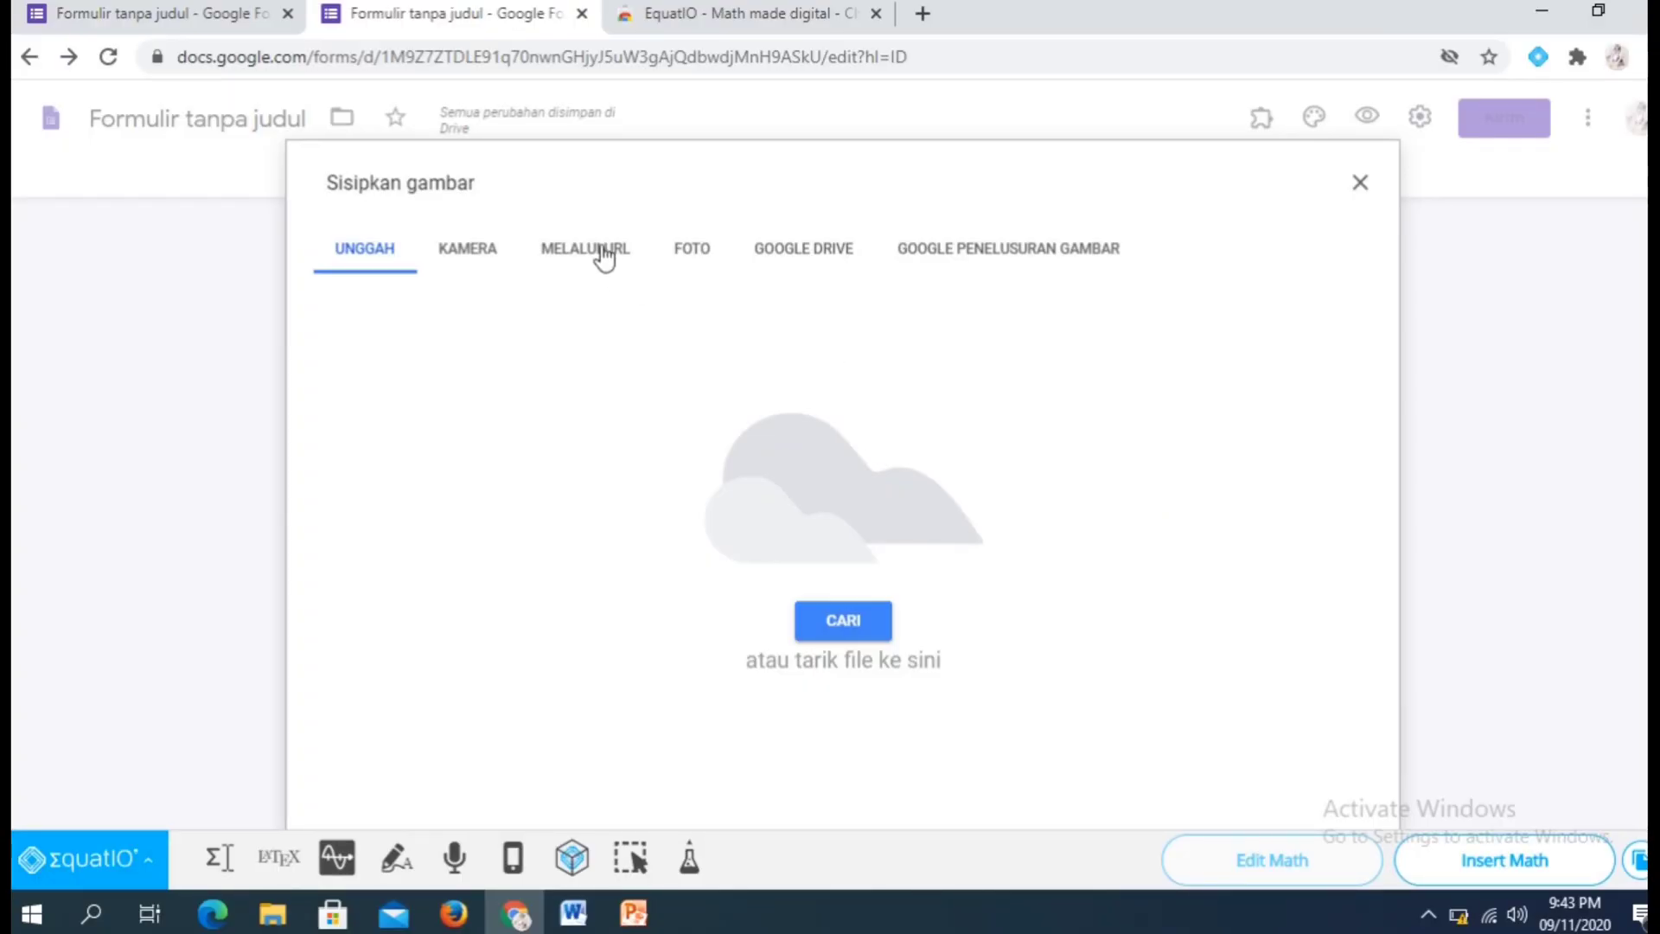
pyautogui.click(605, 257)
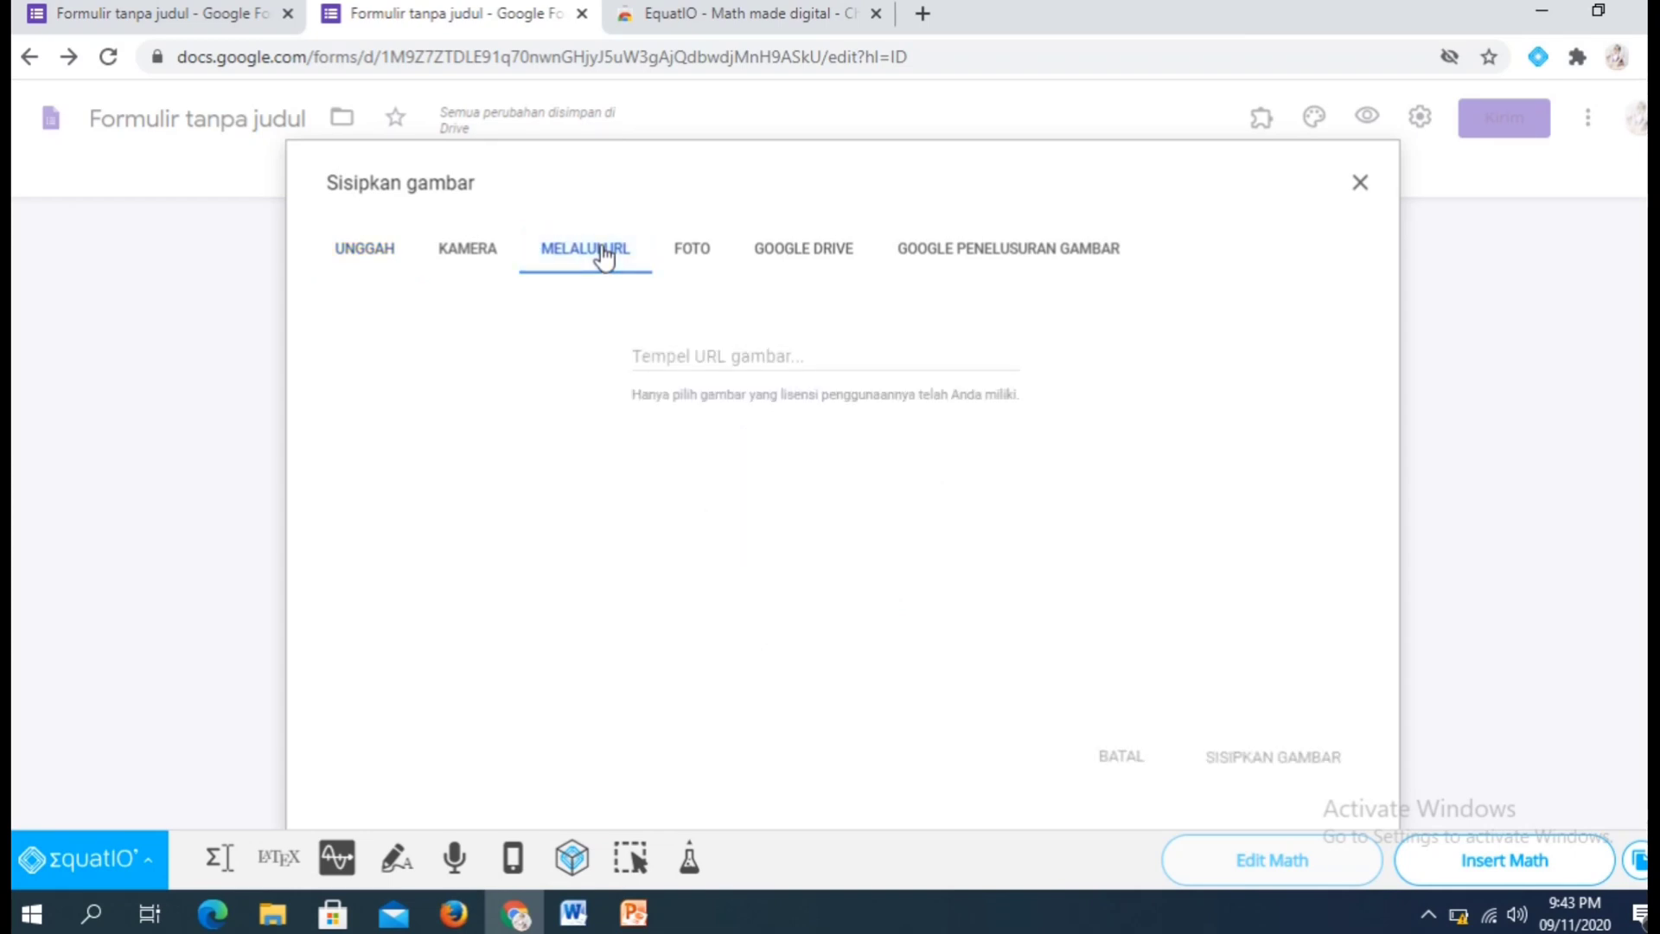
pyautogui.rightClick(688, 355)
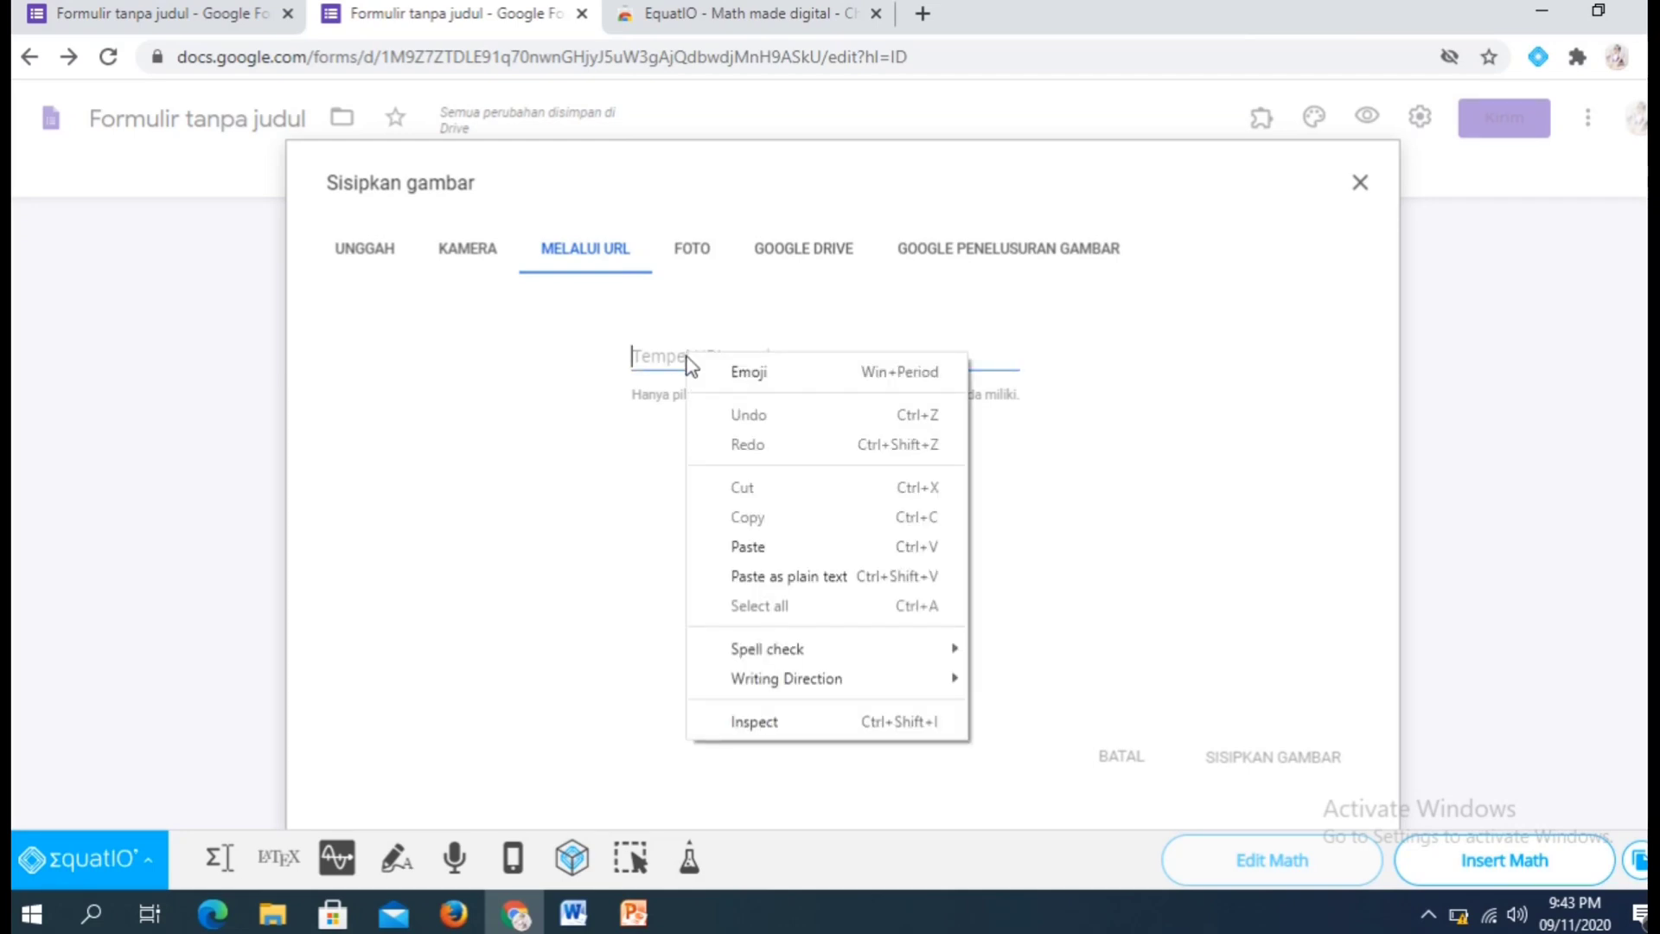
pyautogui.click(745, 547)
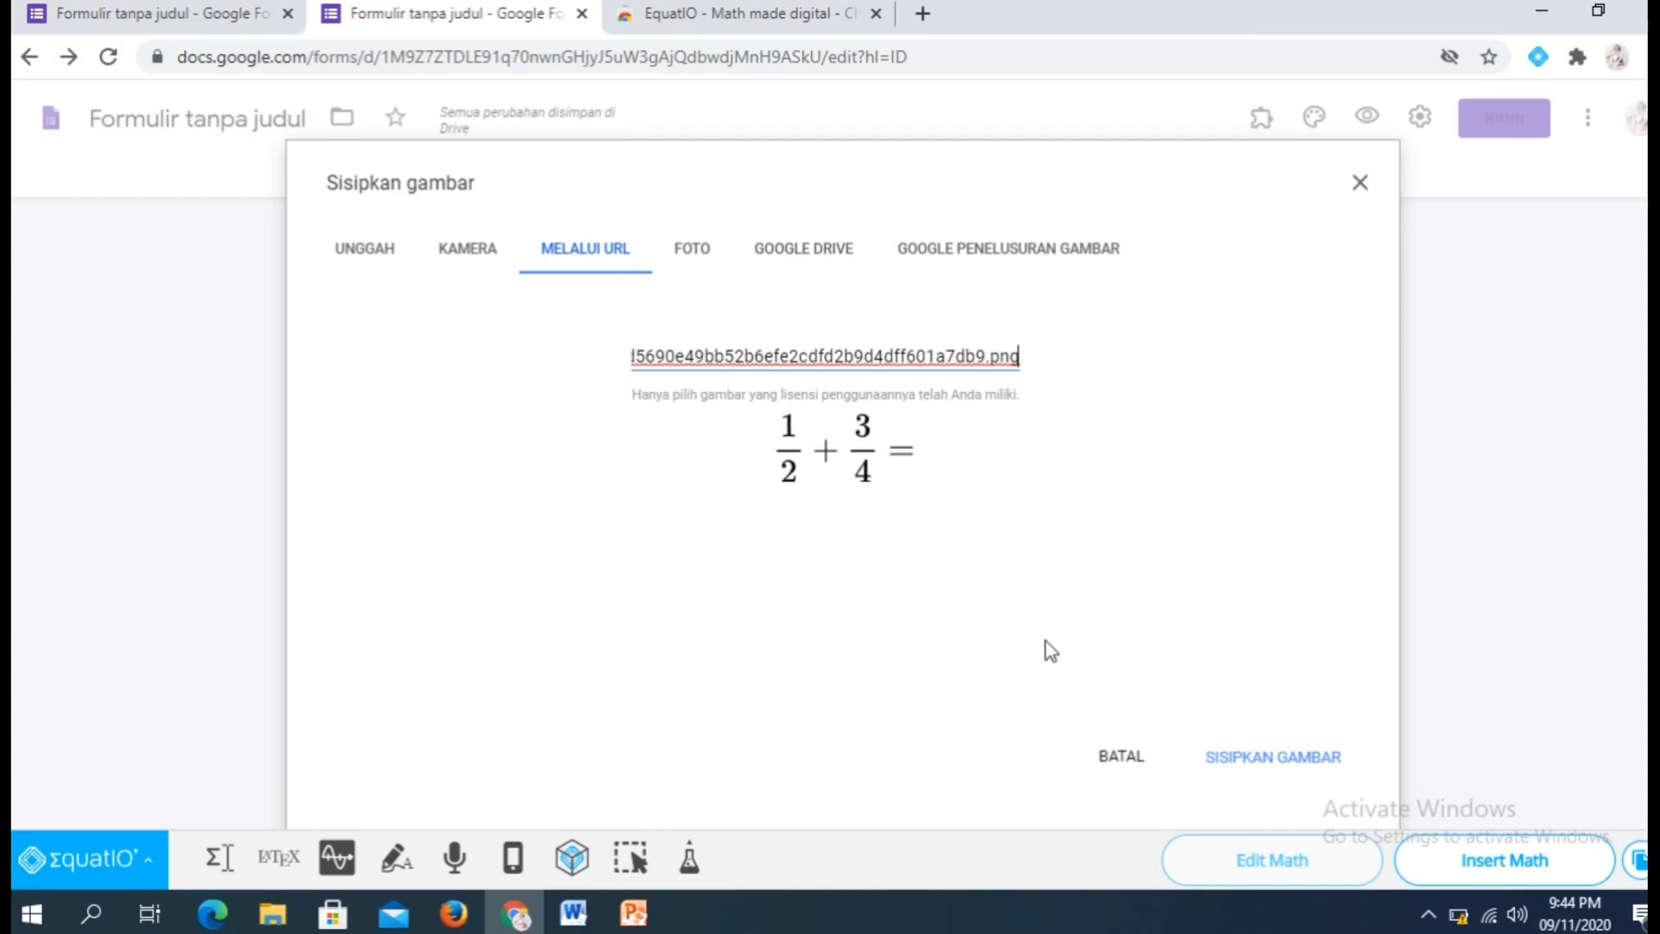
pyautogui.click(1258, 762)
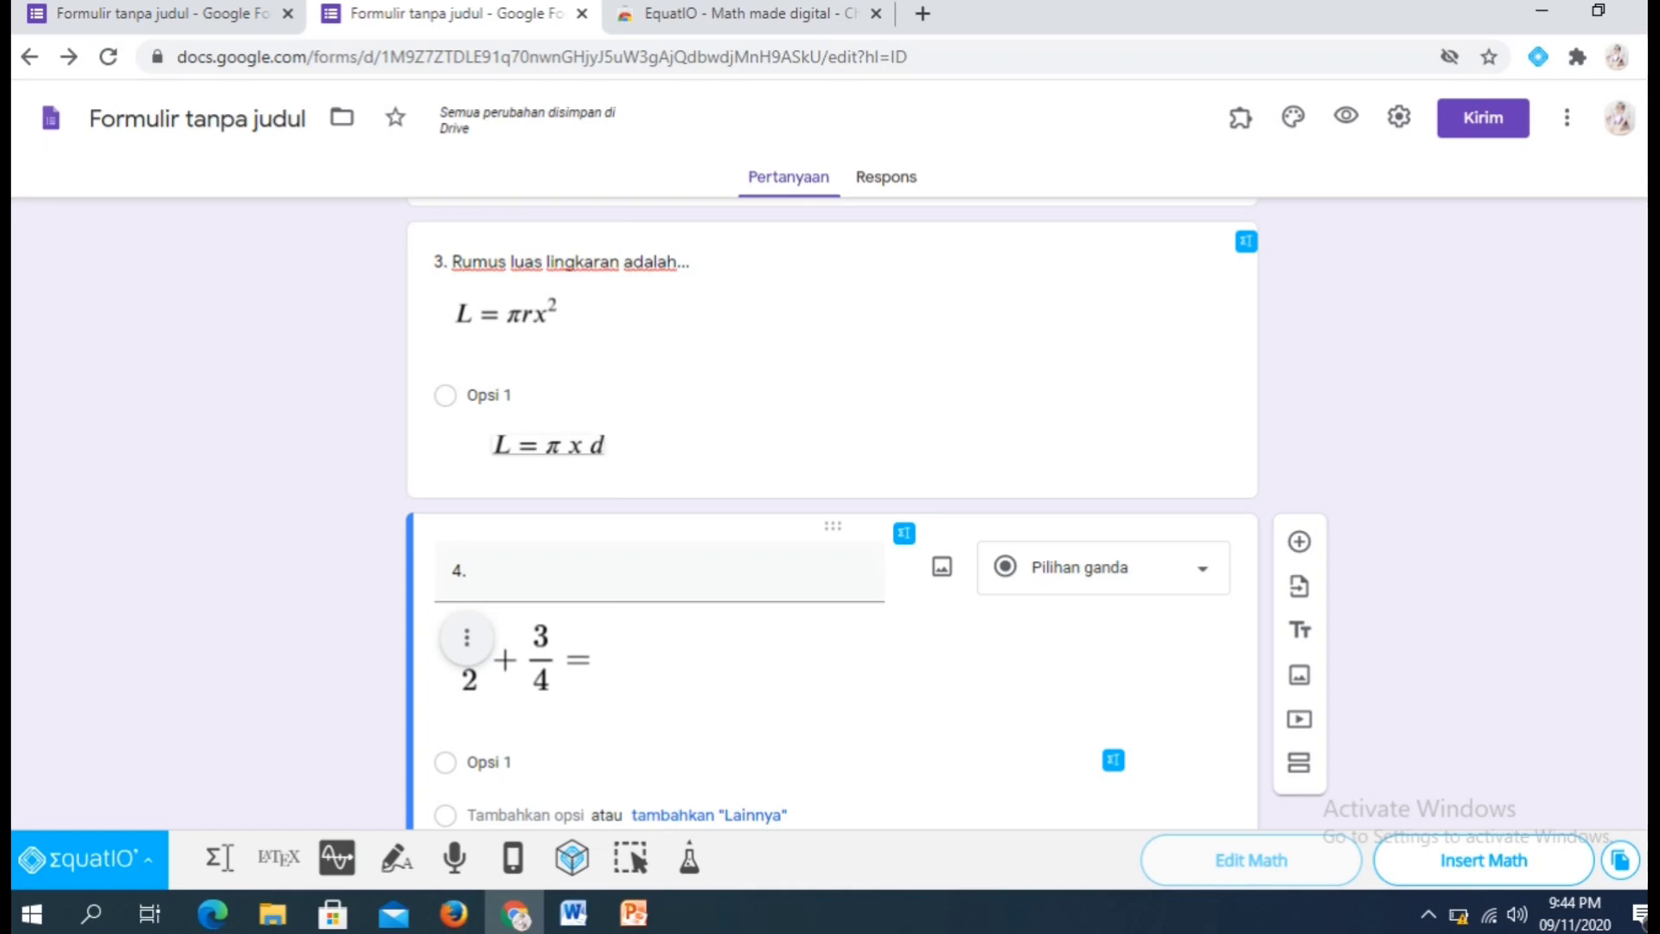
pyautogui.scroll(5, 830, 519)
pyautogui.scroll(-6, 830, 518)
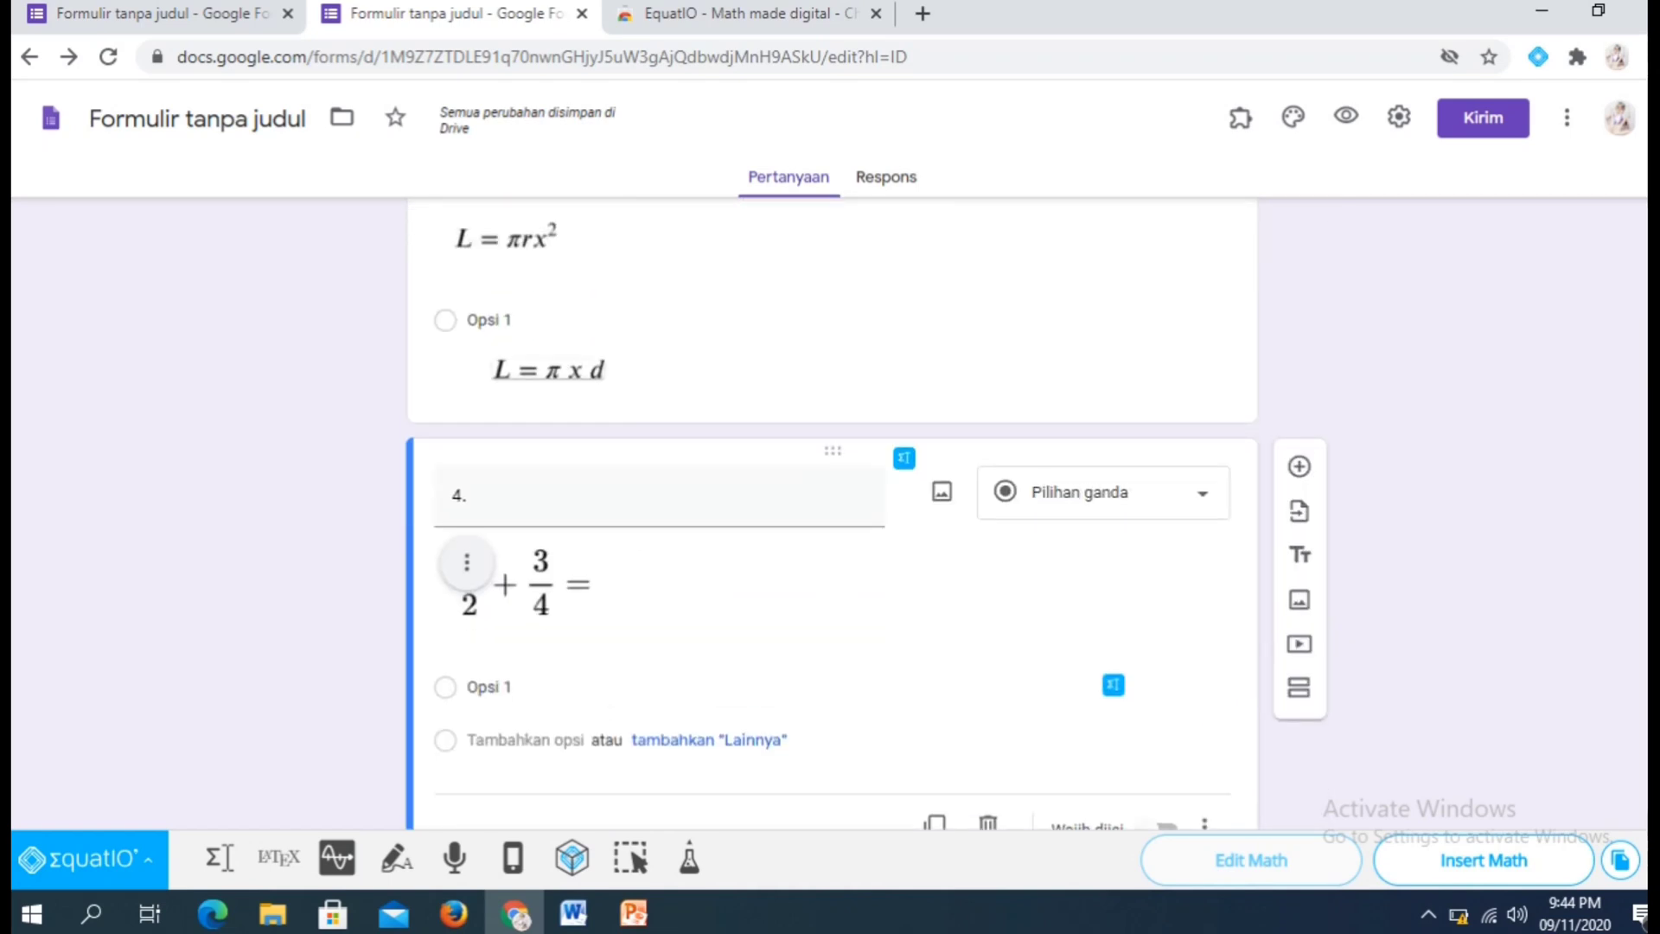
pyautogui.scroll(1, 830, 518)
pyautogui.scroll(-1, 830, 518)
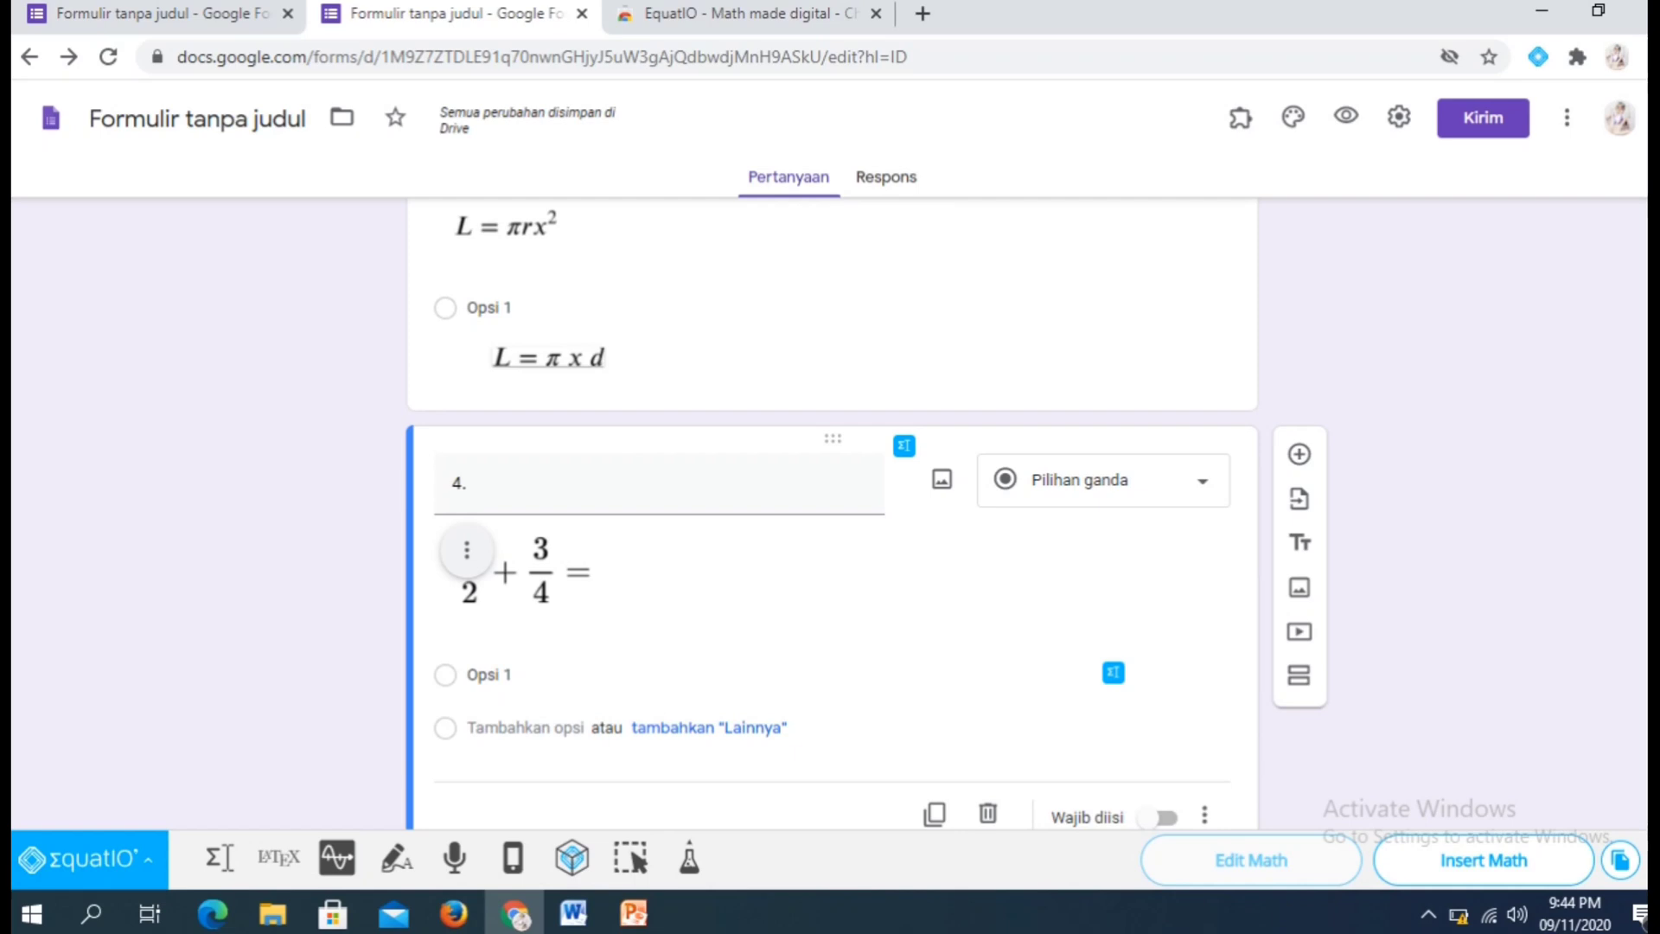
pyautogui.scroll(-1, 1544, 753)
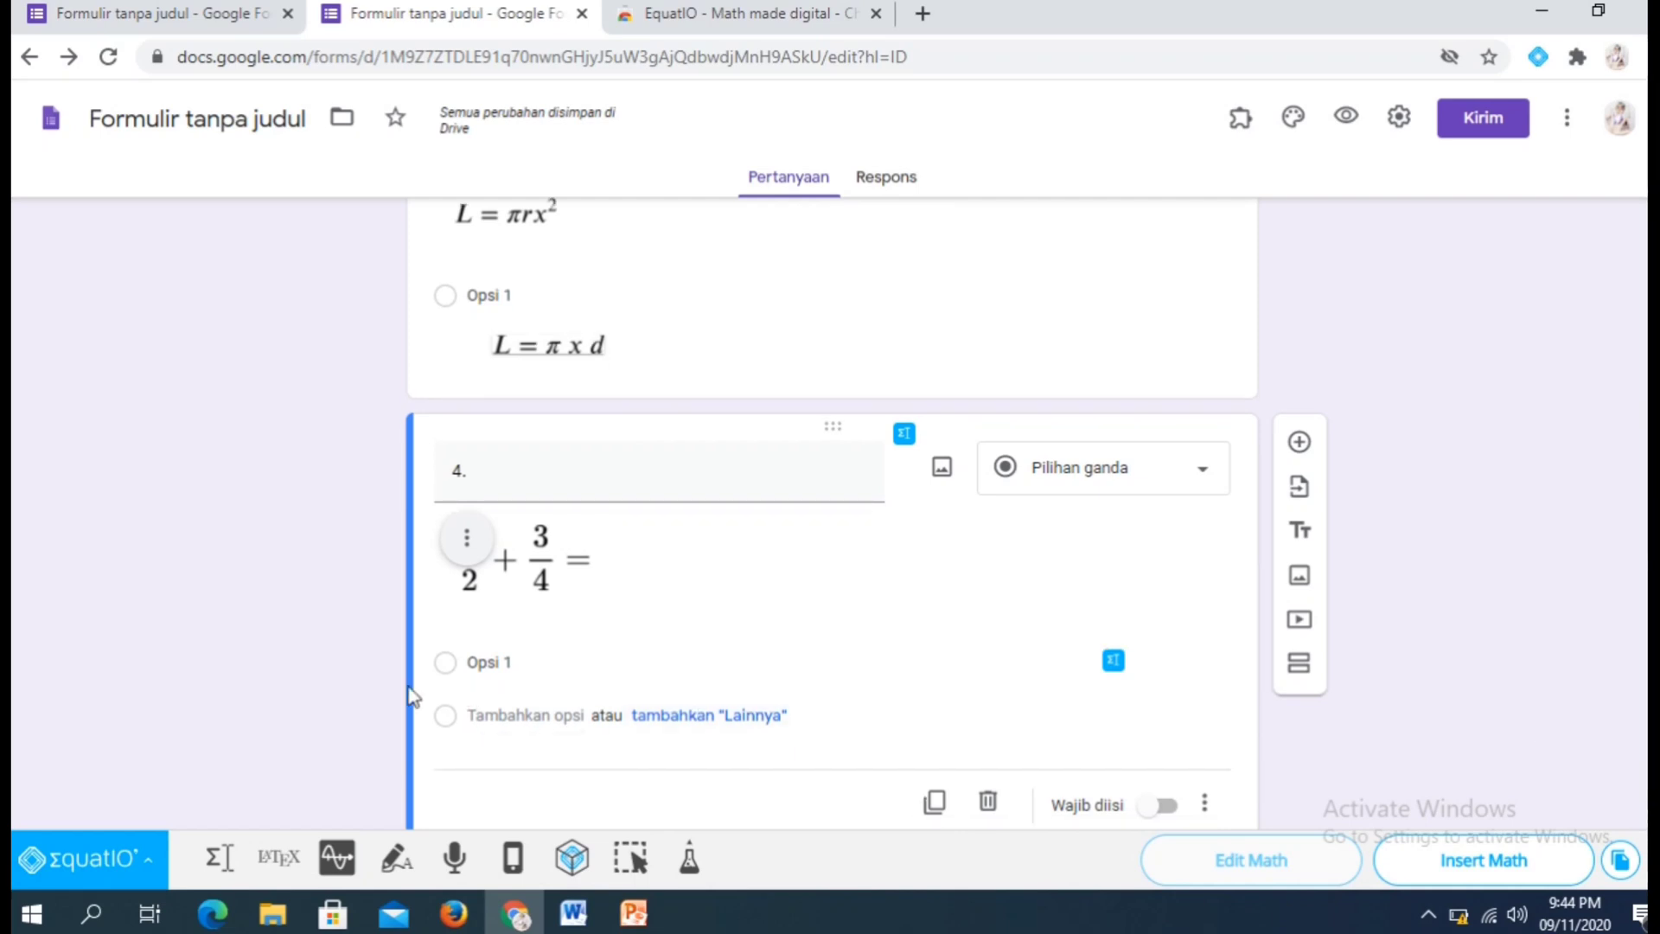